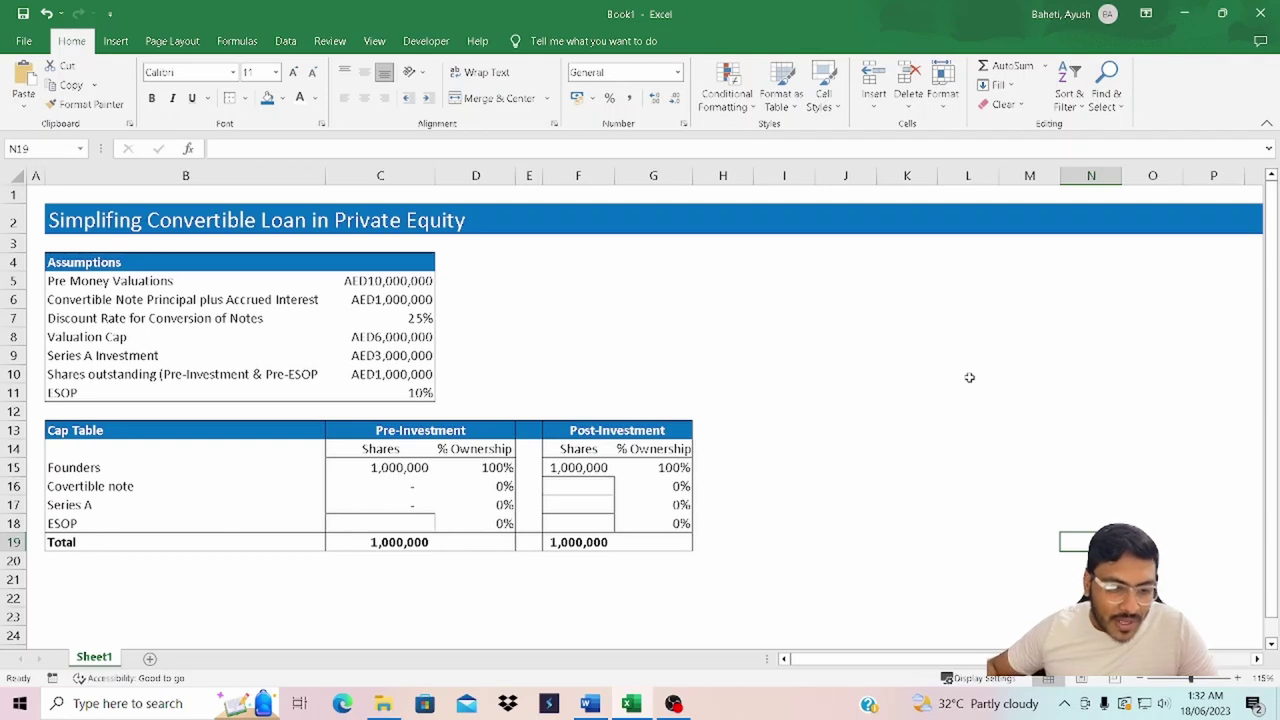
- Review the cap table rows and the discount rate and valuation cap assumptions
{"action": "left_click", "coordinate": [82, 431]}
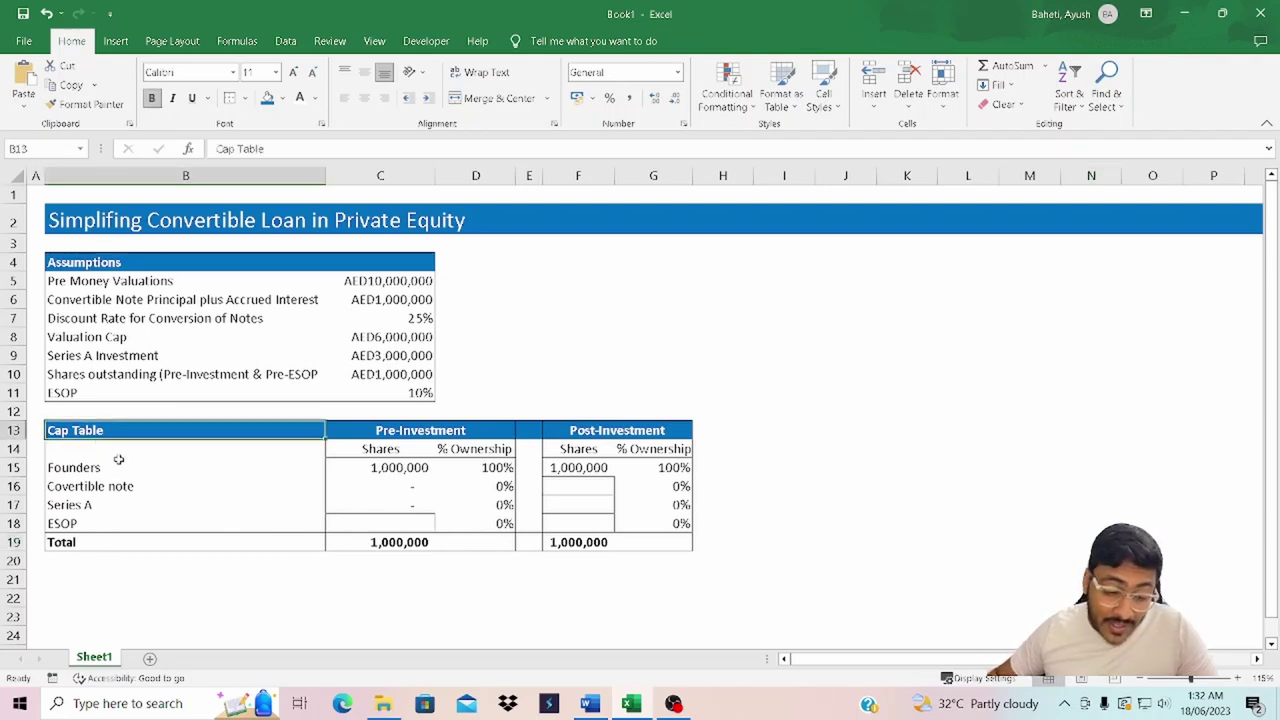
{"action": "left_click", "coordinate": [398, 467]}
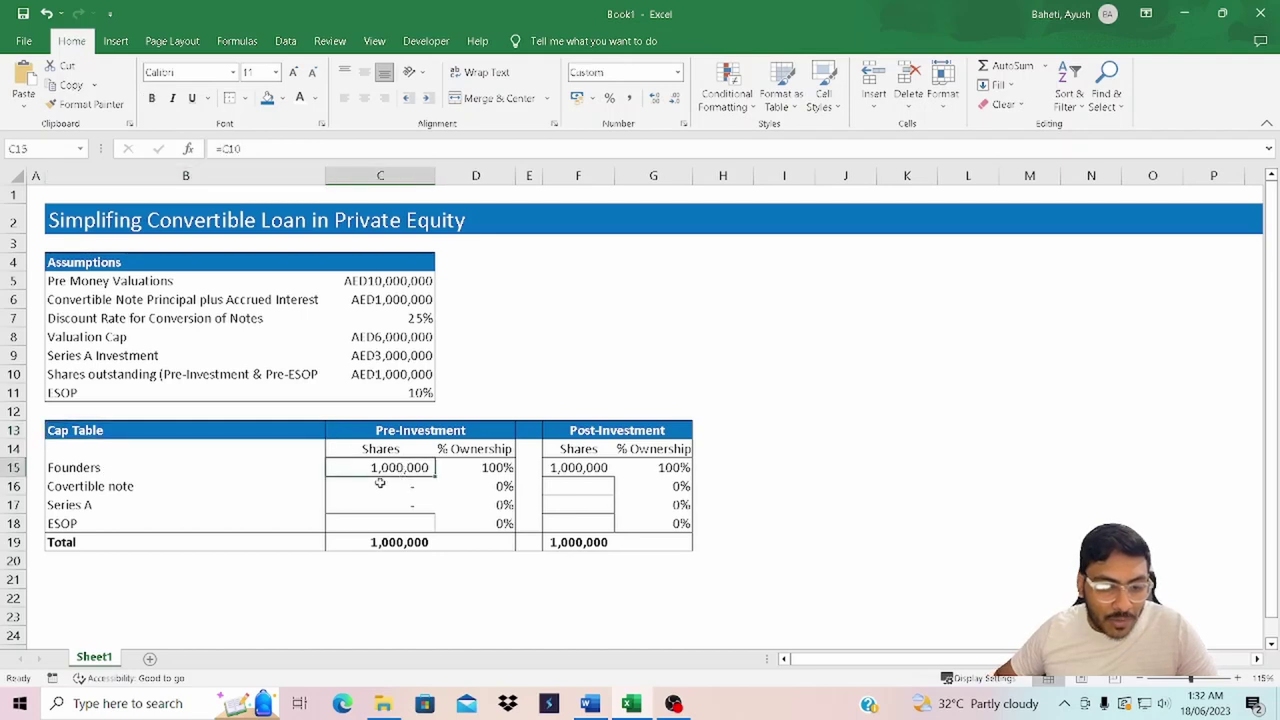
{"action": "left_click", "coordinate": [90, 489]}
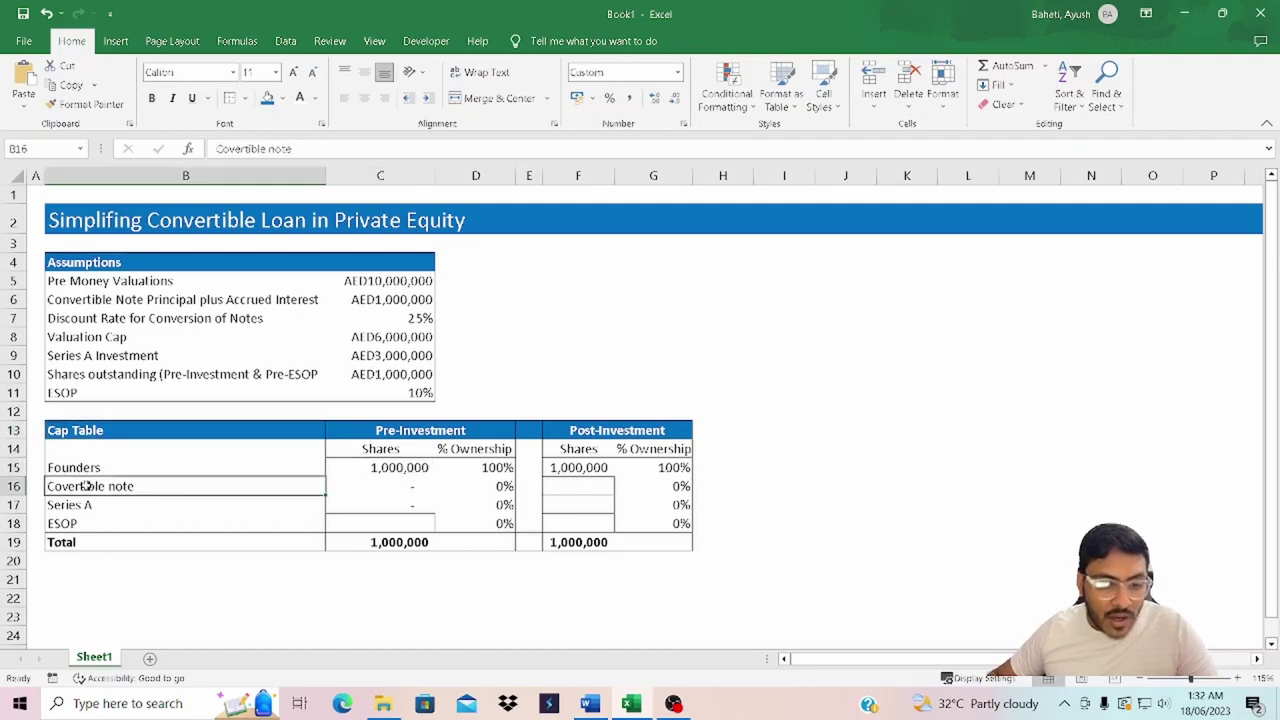
{"action": "left_click", "coordinate": [66, 527]}
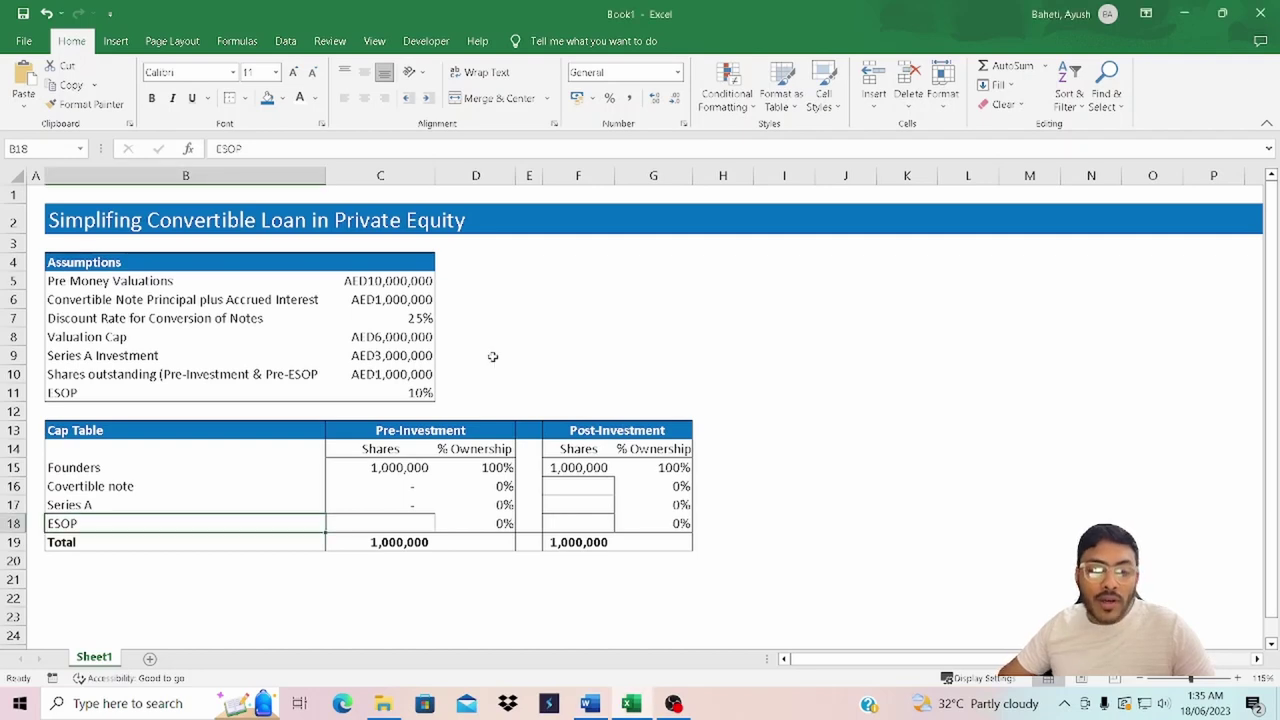
{"action": "left_click", "coordinate": [106, 336]}
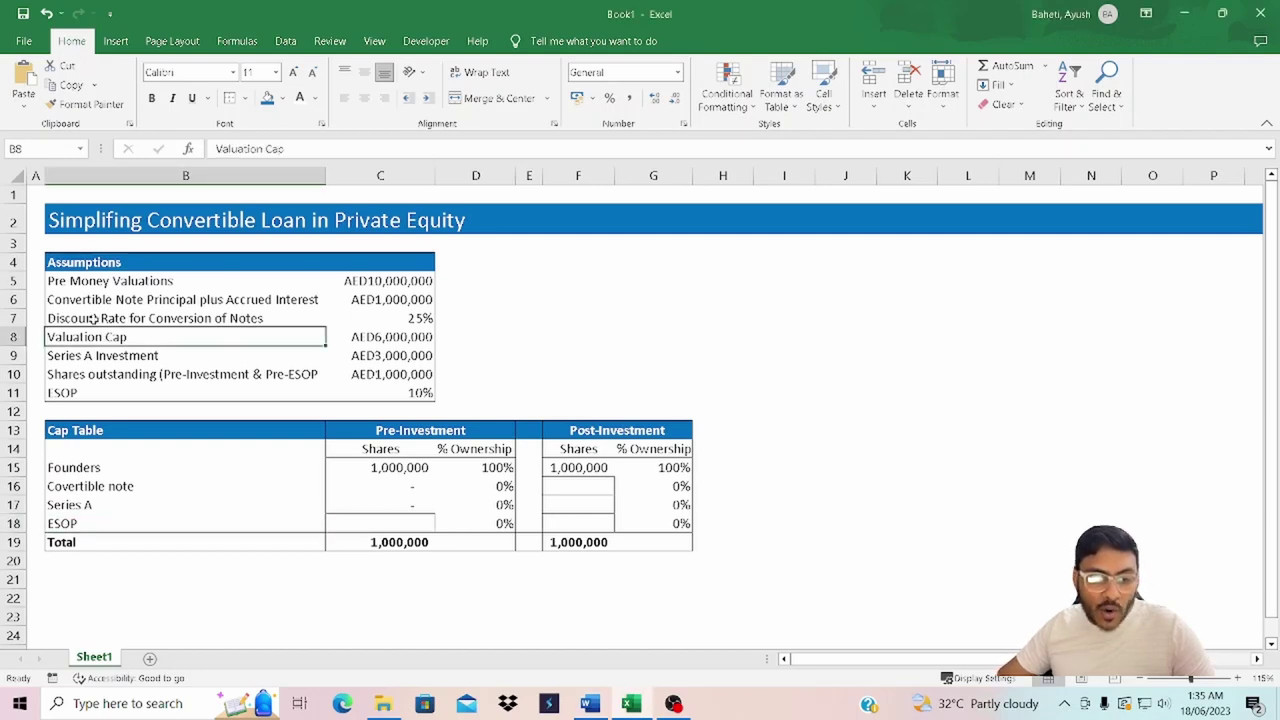
{"action": "left_click", "coordinate": [92, 318]}
{"action": "left_click", "coordinate": [100, 343]}
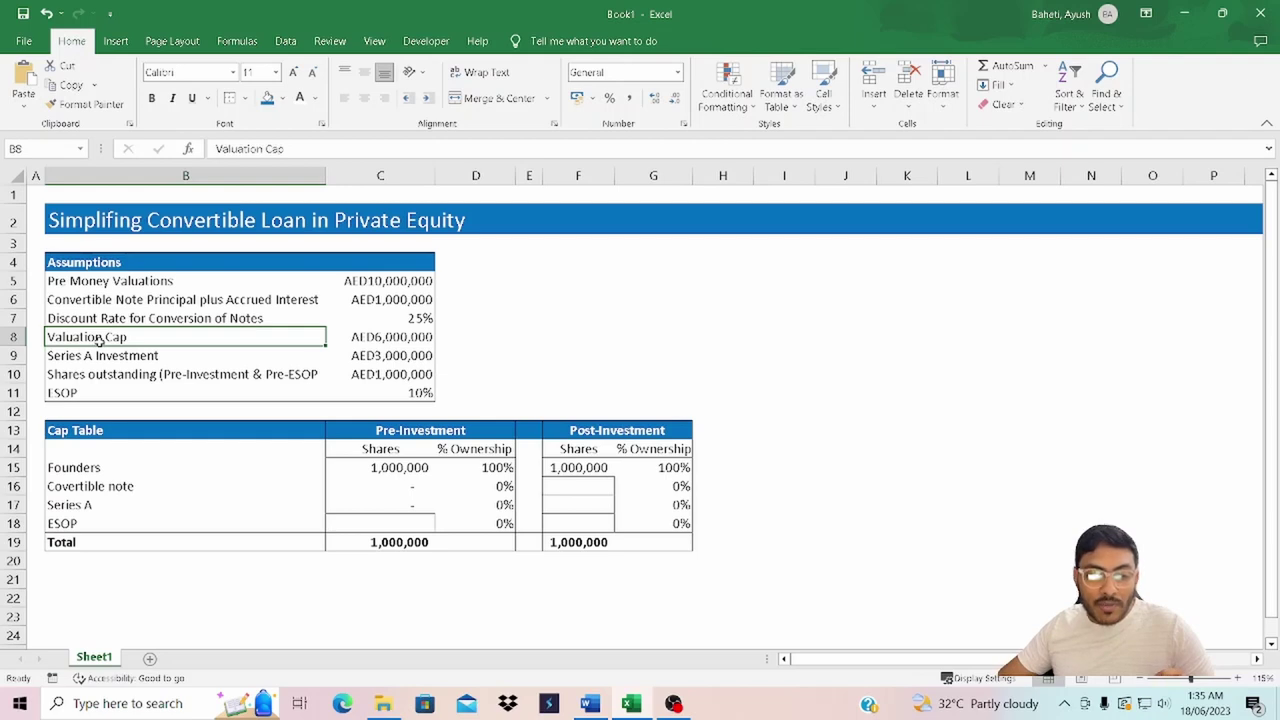
- Enter the label 'Value of CN - Discount Approach' in B22
{"action": "left_click", "coordinate": [120, 598]}
{"action": "scroll", "coordinate": [200, 417], "scroll_direction": "down", "scroll_amount": 4}
{"action": "type", "text": "V"}
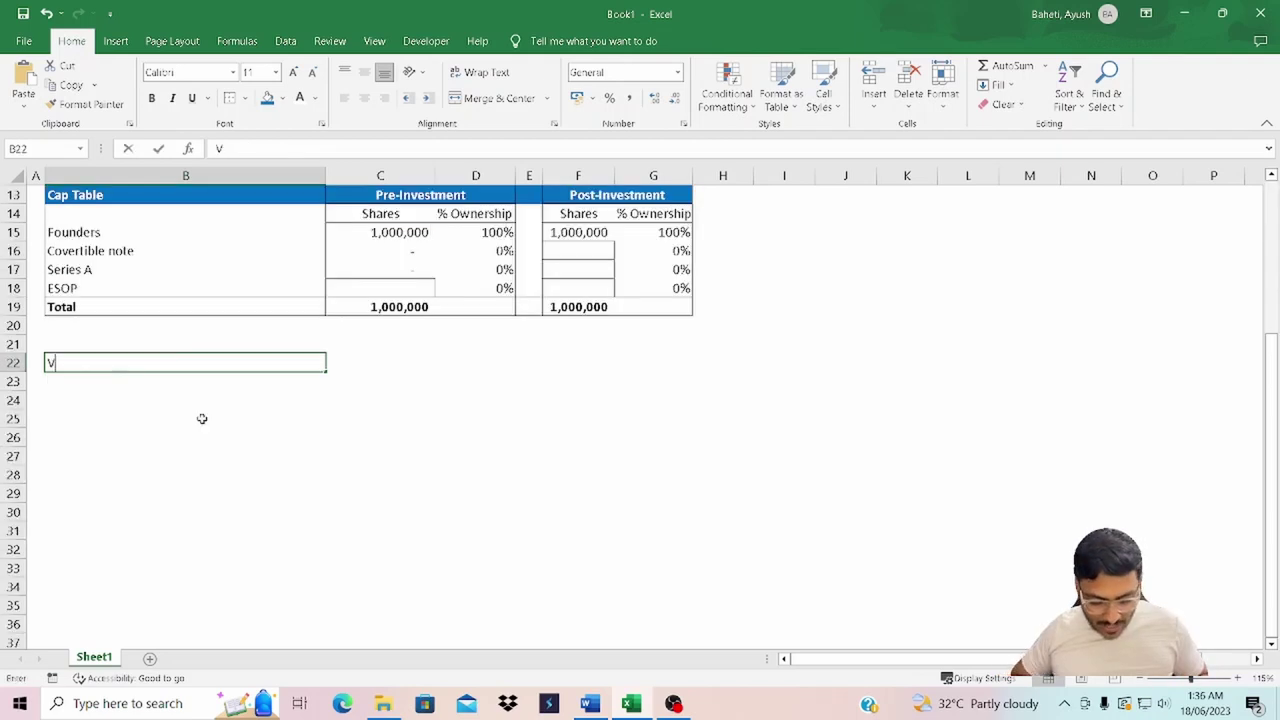
{"action": "type", "text": "alue of CN"}
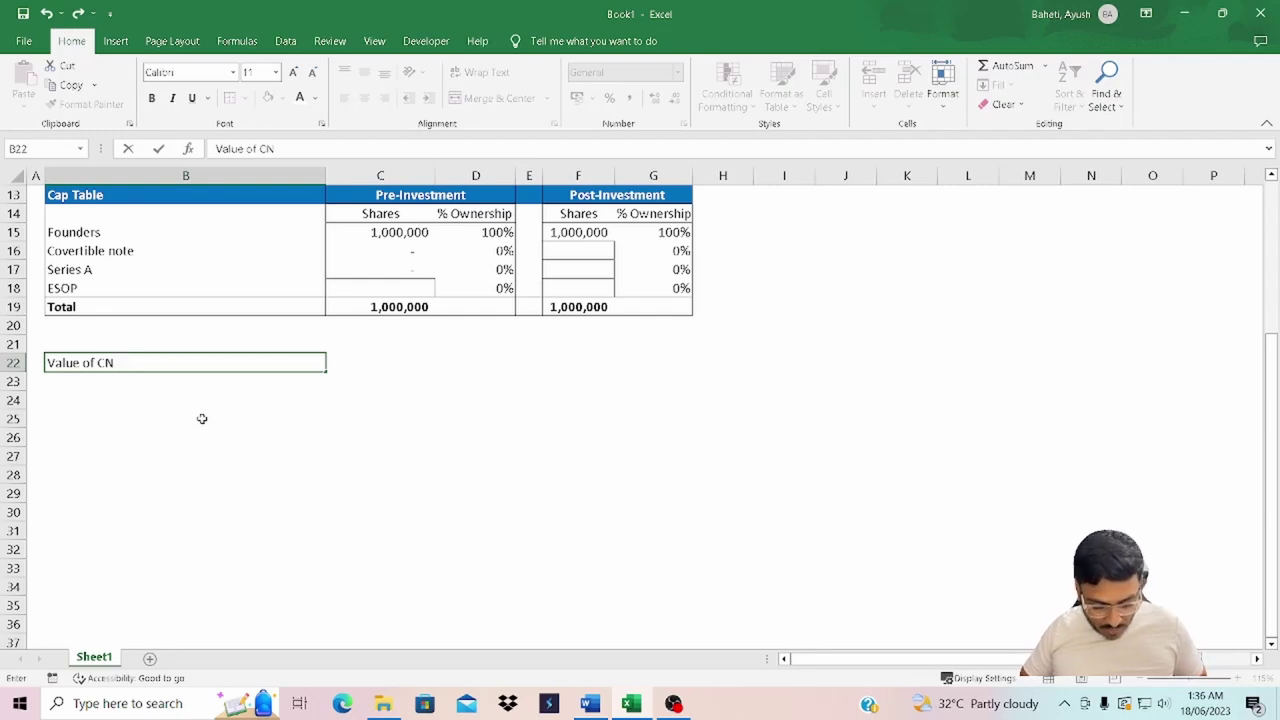
{"action": "type", "text": " - Discount Approach"}
{"action": "key", "text": "Return"}
- Enter =C6/(1-C7) in B23 to value the note under the discount approach
{"action": "scroll", "coordinate": [240, 400], "scroll_direction": "up", "scroll_amount": 3}
{"action": "type", "text": "="}
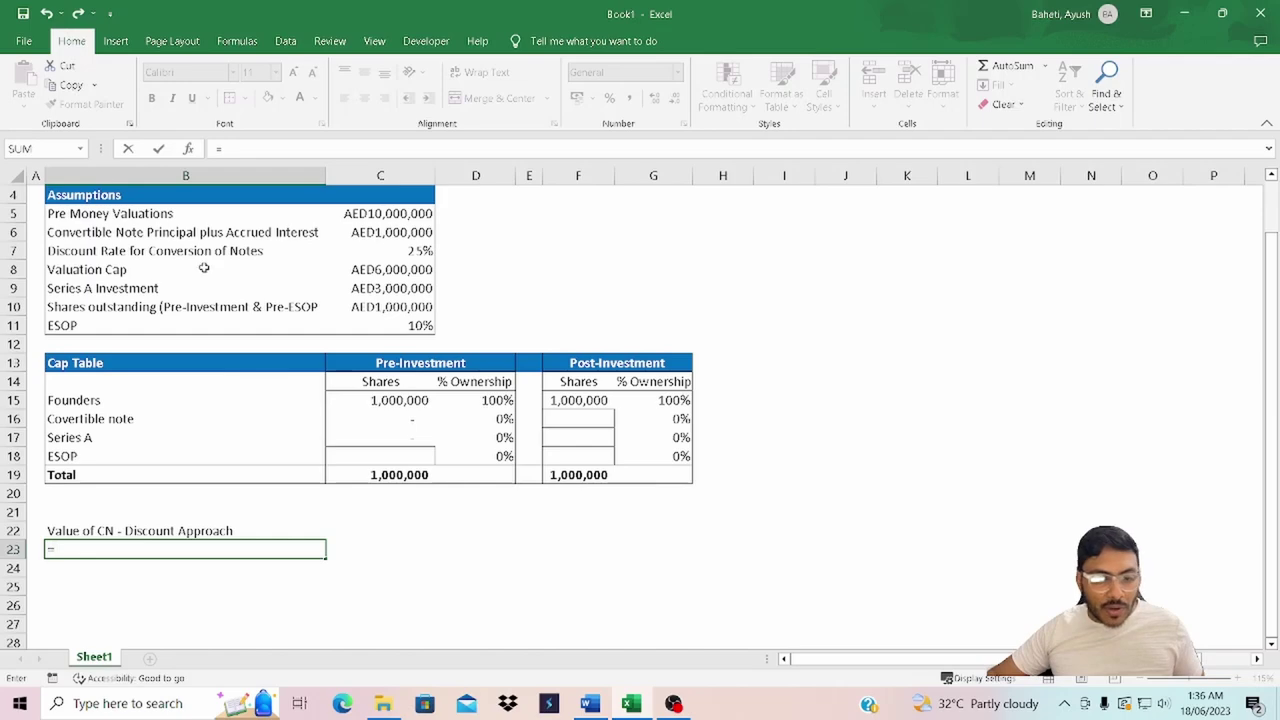
{"action": "scroll", "coordinate": [219, 320], "scroll_direction": "up", "scroll_amount": 1}
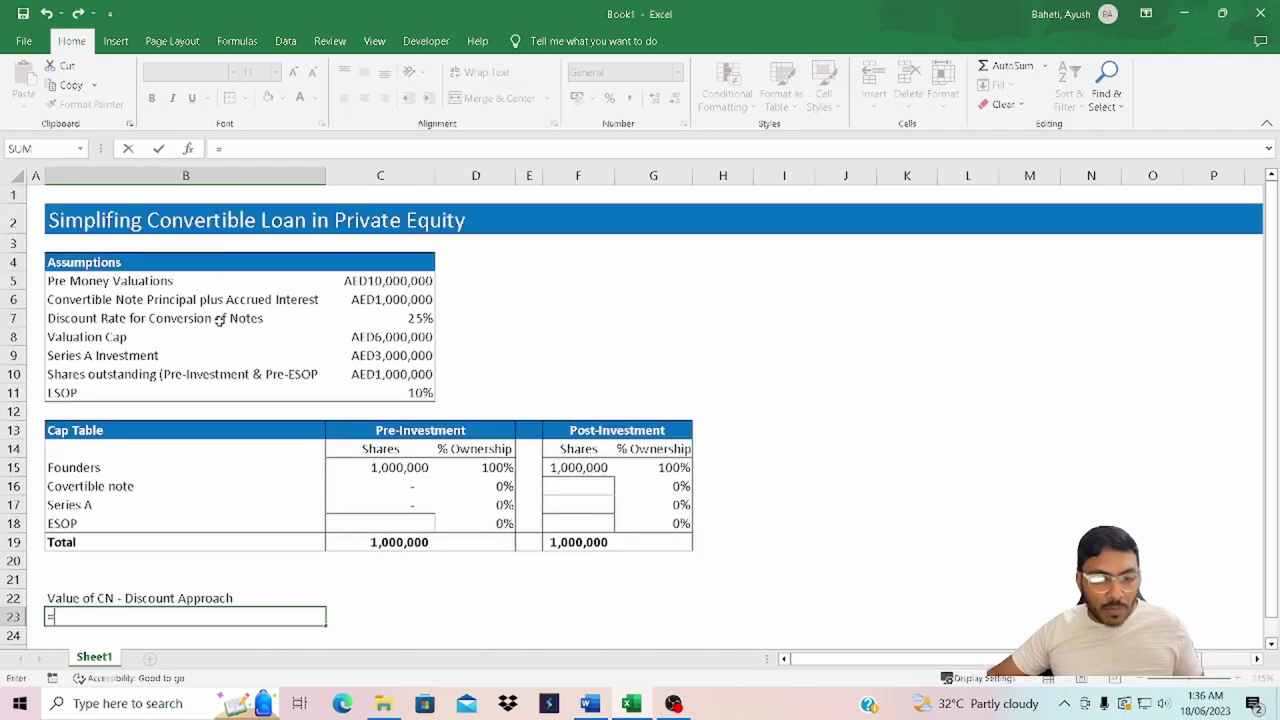
{"action": "left_click", "coordinate": [377, 302]}
{"action": "scroll", "coordinate": [314, 411], "scroll_direction": "down", "scroll_amount": 3}
{"action": "type", "text": "/"}
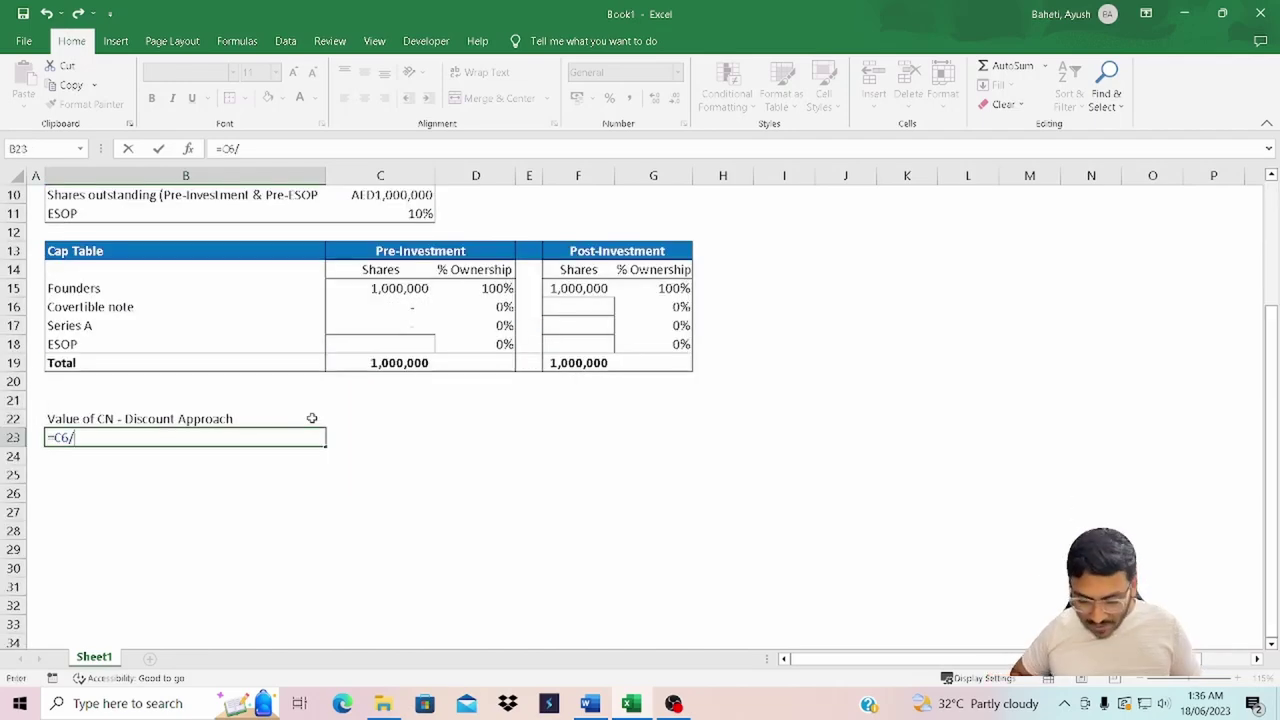
{"action": "type", "text": "(1-"}
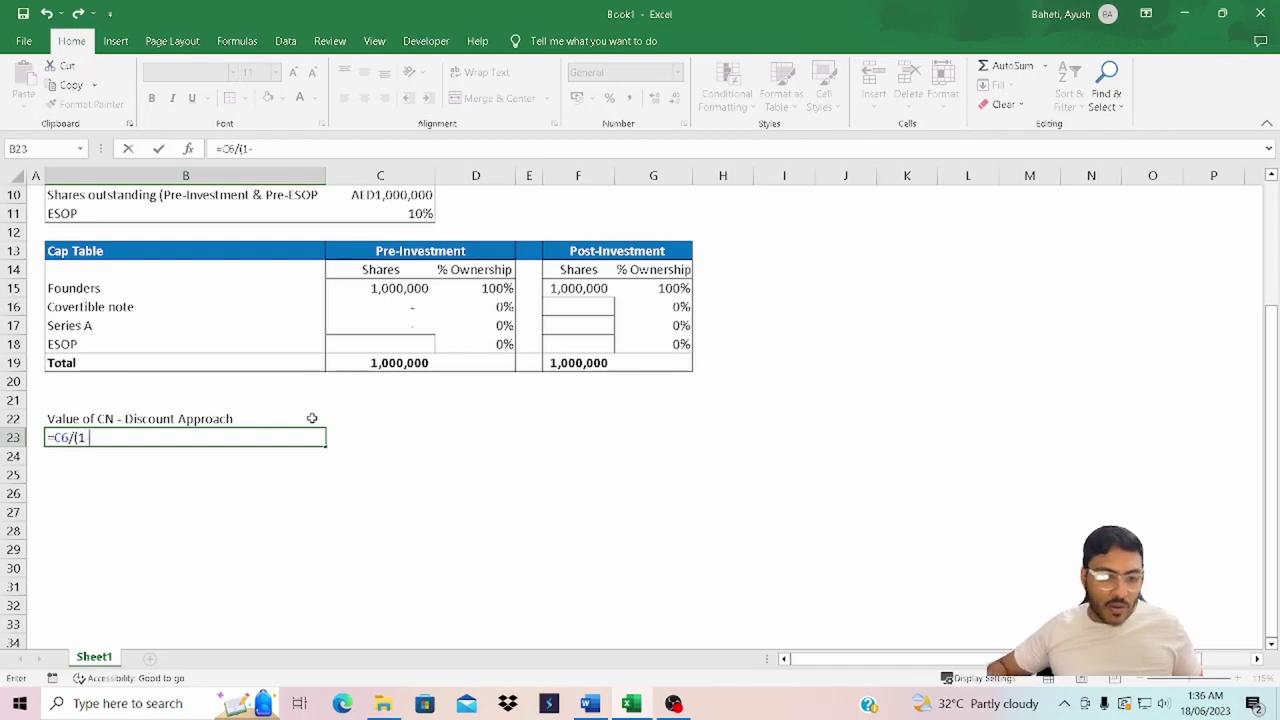
{"action": "scroll", "coordinate": [312, 418], "scroll_direction": "up", "scroll_amount": 3}
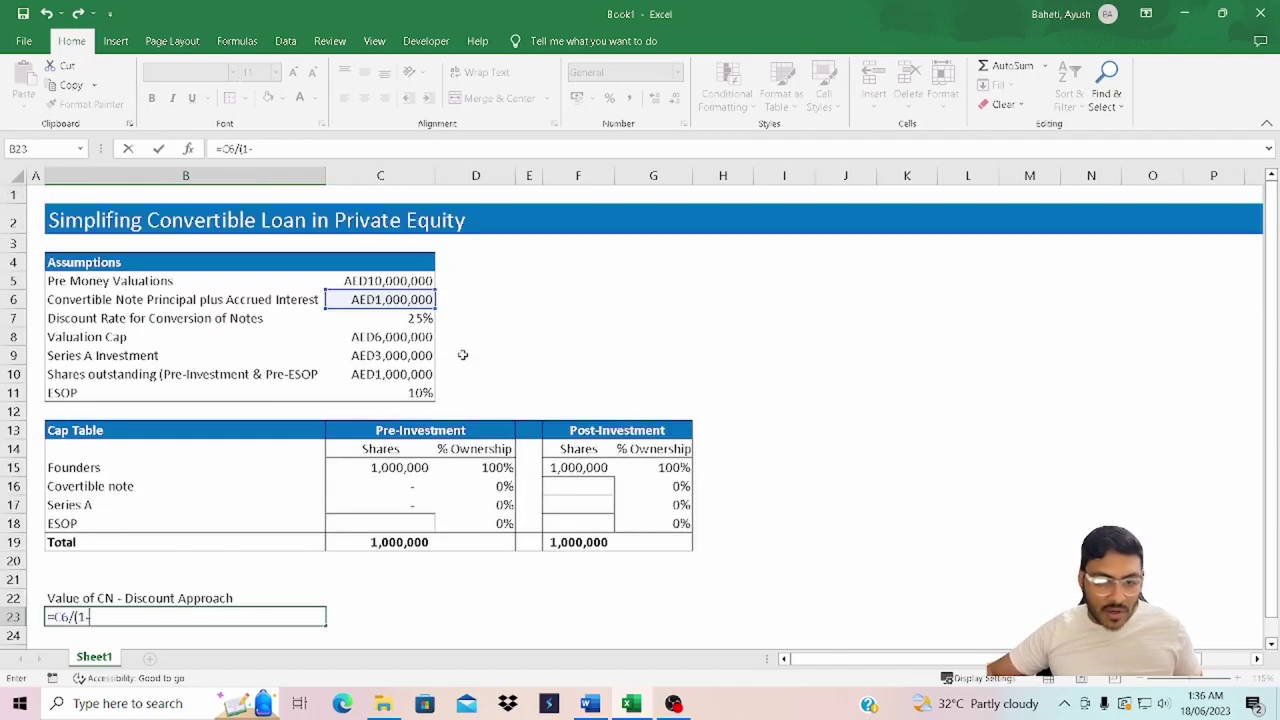
{"action": "left_click", "coordinate": [406, 318]}
{"action": "type", "text": ")"}
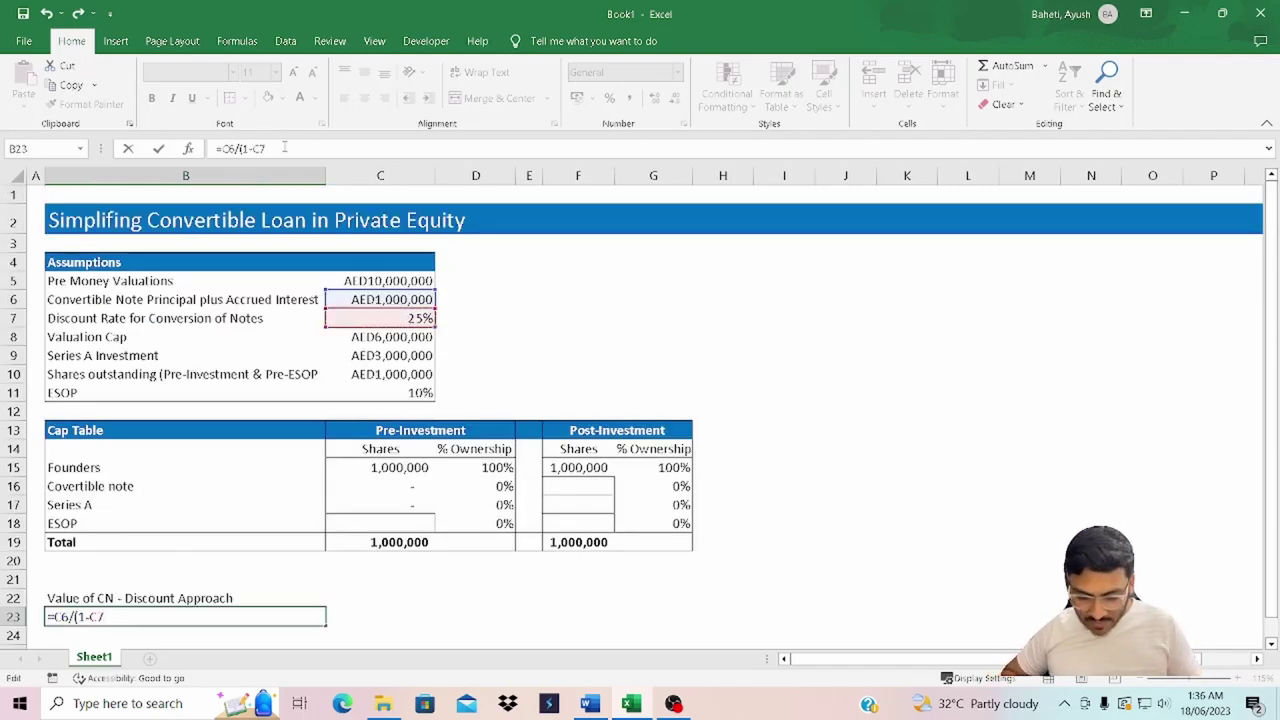
{"action": "key", "text": "ctrl+Return"}
- Remove the decimals so the CN value shows AED1,333,333
{"action": "scroll", "coordinate": [343, 206], "scroll_direction": "down", "scroll_amount": 1}
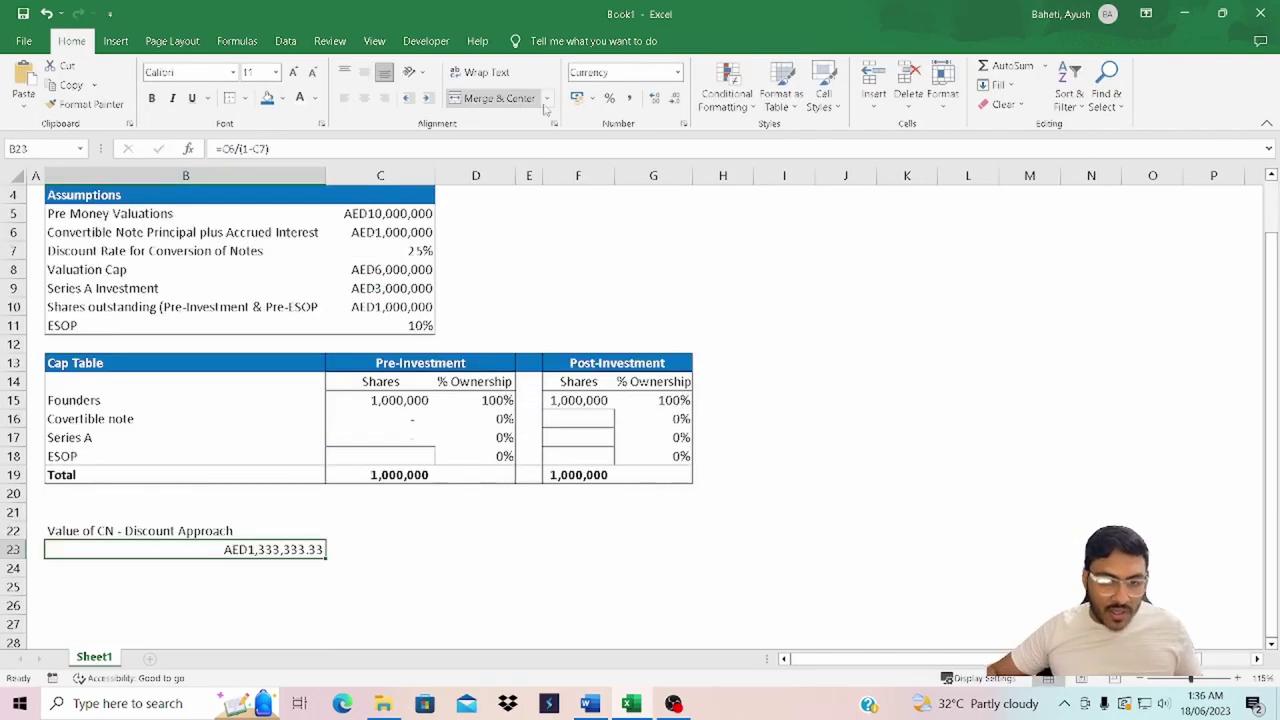
{"action": "left_click", "coordinate": [674, 103]}
{"action": "left_click", "coordinate": [674, 103]}
{"action": "scroll", "coordinate": [315, 471], "scroll_direction": "down", "scroll_amount": 2}
{"action": "key", "text": "Up"}
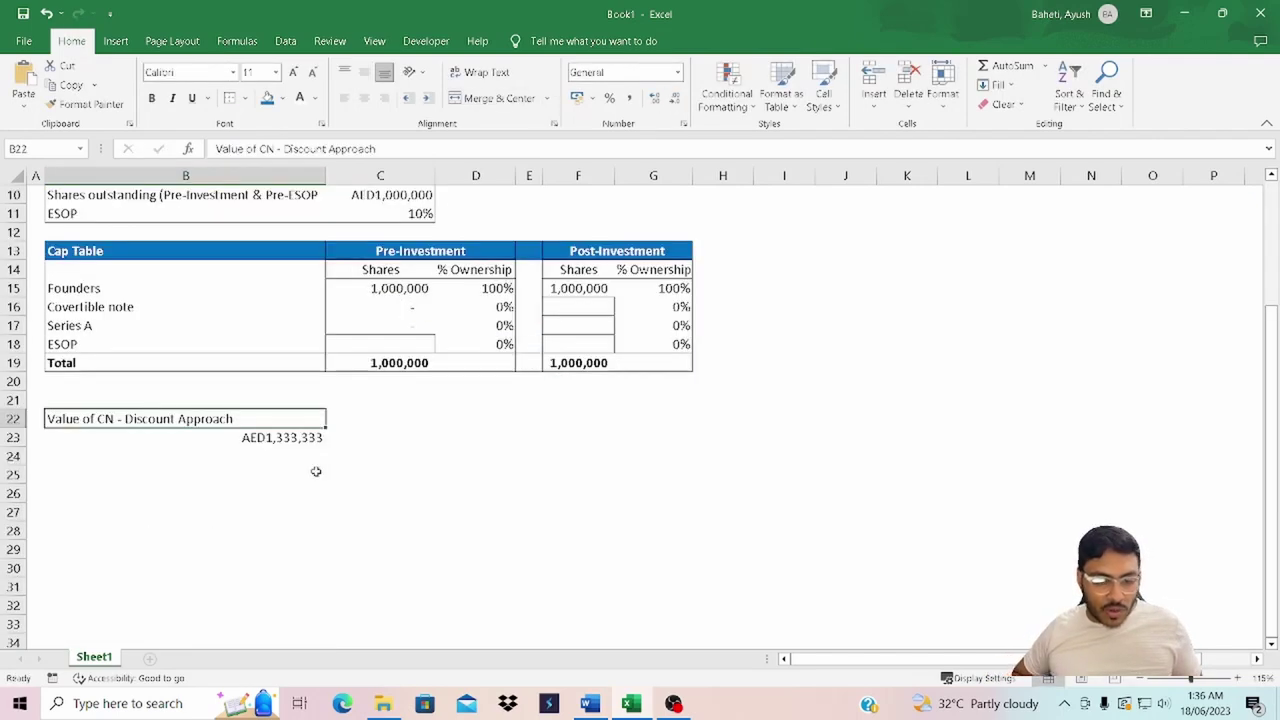
- Right-align the Value of CN label and bold it with its value in B22:B23
{"action": "key", "text": "alt+h"}
{"action": "key", "text": "a"}
{"action": "key", "text": "r"}
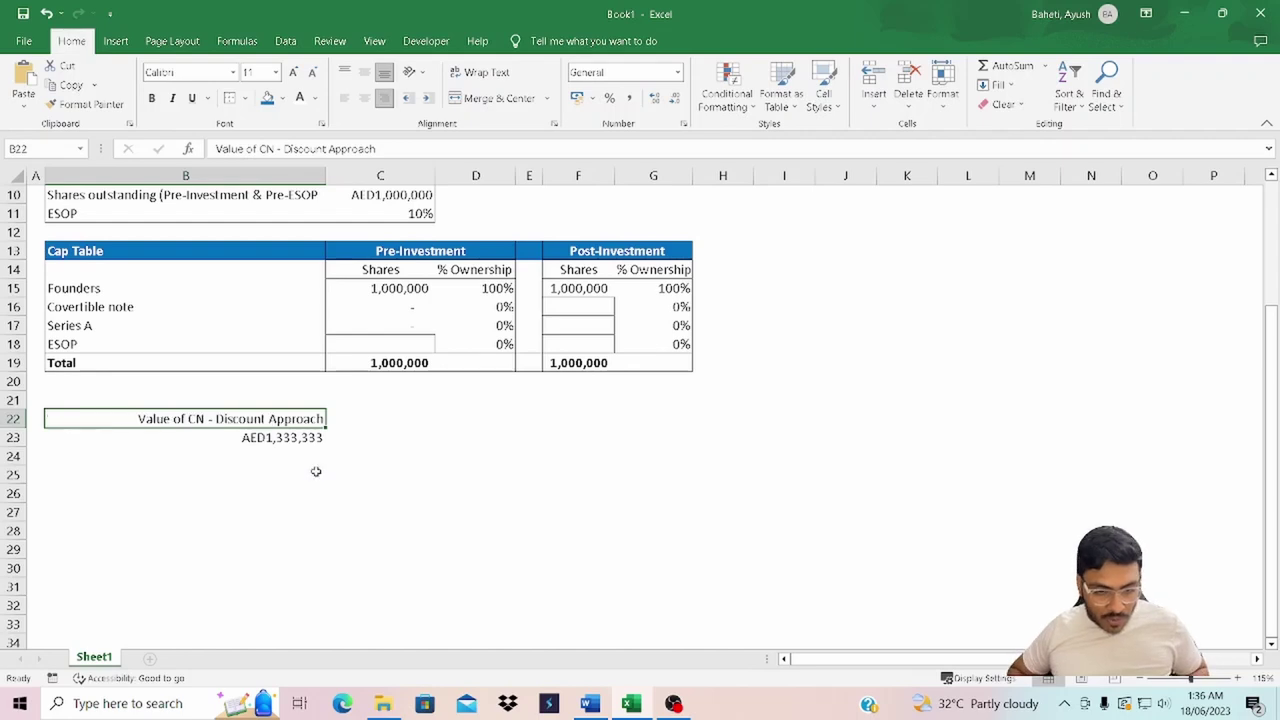
{"action": "key", "text": "shift+Down"}
{"action": "key", "text": "ctrl+b"}
- Copy the block to B25:B26 and relabel it 'Value of CN - Valuation Cap Approach'
{"action": "key", "text": "ctrl+c"}
{"action": "key", "text": "Down"}
{"action": "key", "text": "Down"}
{"action": "key", "text": "Down"}
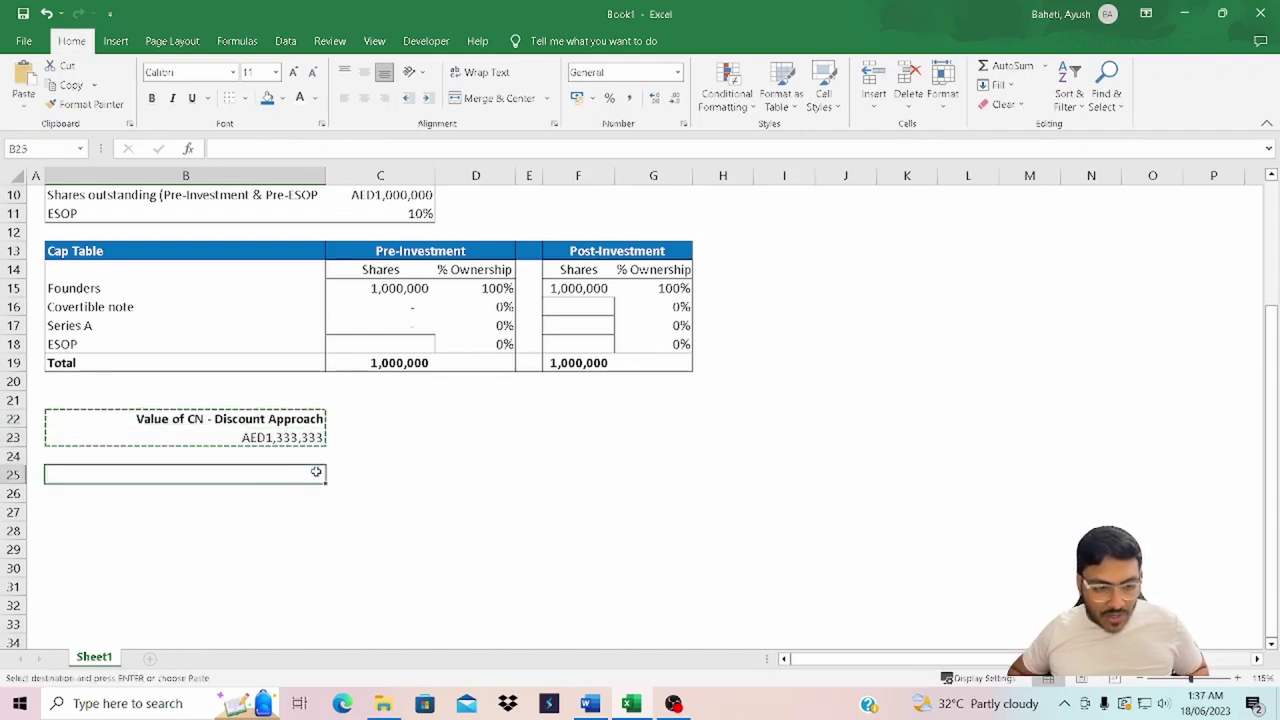
{"action": "key", "text": "ctrl+v"}
{"action": "left_click", "coordinate": [316, 471]}
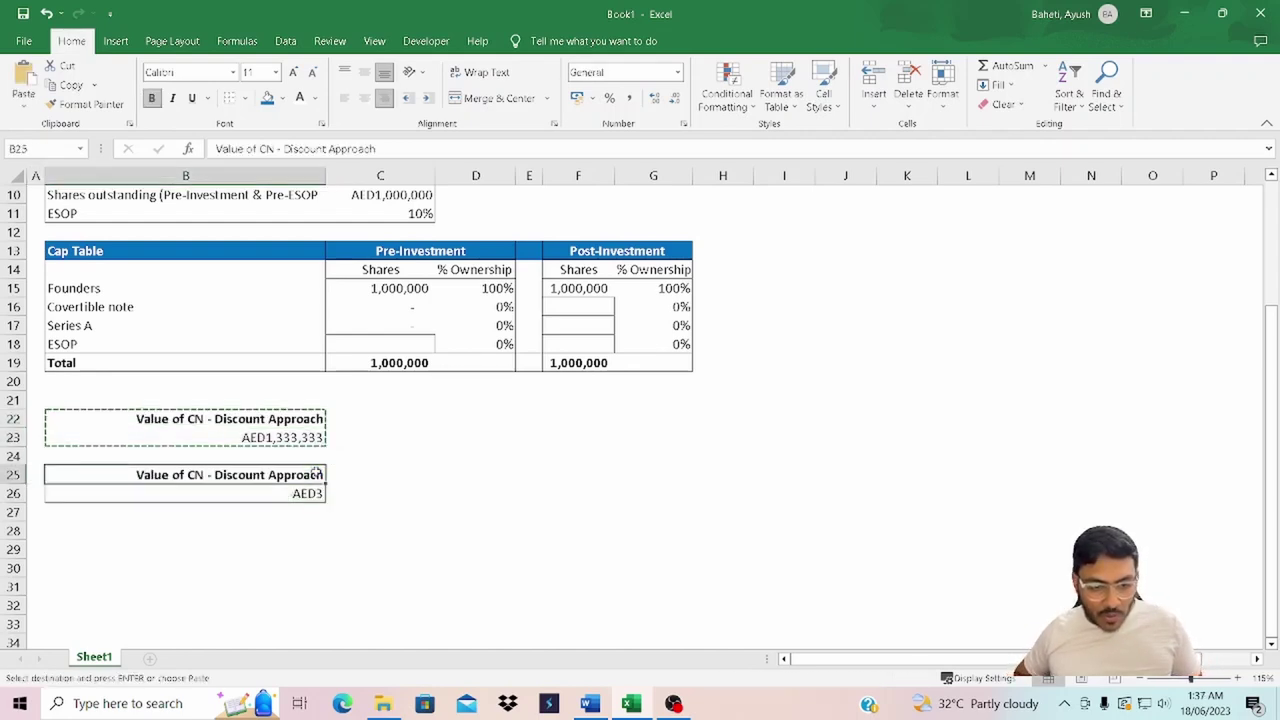
{"action": "key", "text": "F2"}
{"action": "key", "text": "ctrl+shift+Left"}
{"action": "key", "text": "ctrl+shift+Left"}
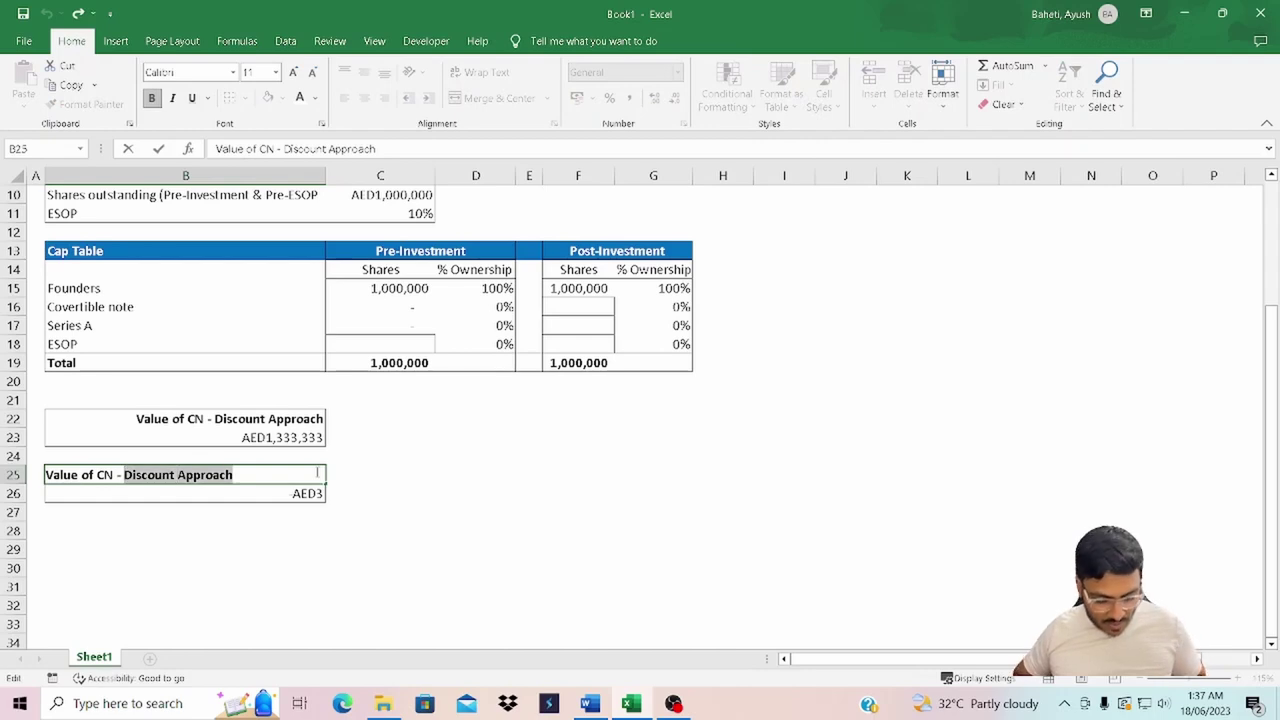
{"action": "type", "text": "V"}
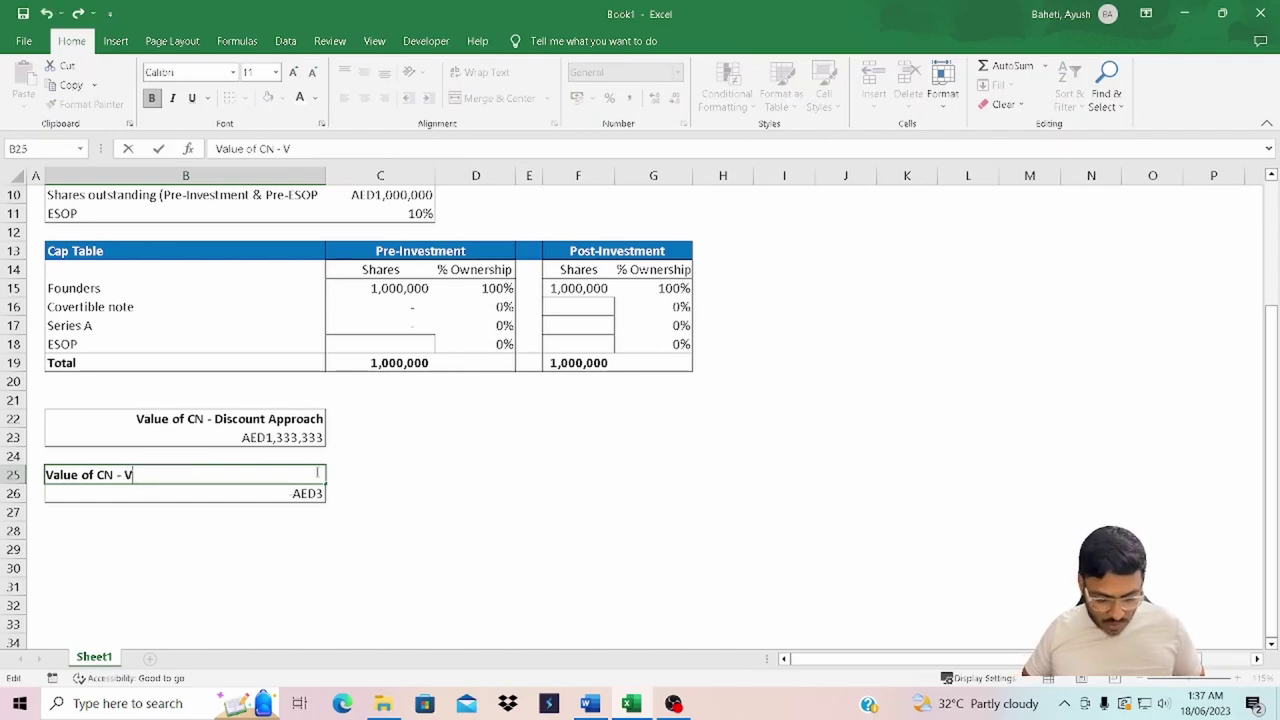
{"action": "type", "text": "aluation Cap Approach"}
{"action": "key", "text": "Return"}
- Enter =C6*(C5/C8) in B26, giving a valuation cap CN value of AED1,666,667
{"action": "key", "text": "F2"}
{"action": "key", "text": "Escape"}
{"action": "type", "text": "="}
{"action": "scroll", "coordinate": [350, 456], "scroll_direction": "up", "scroll_amount": 3}
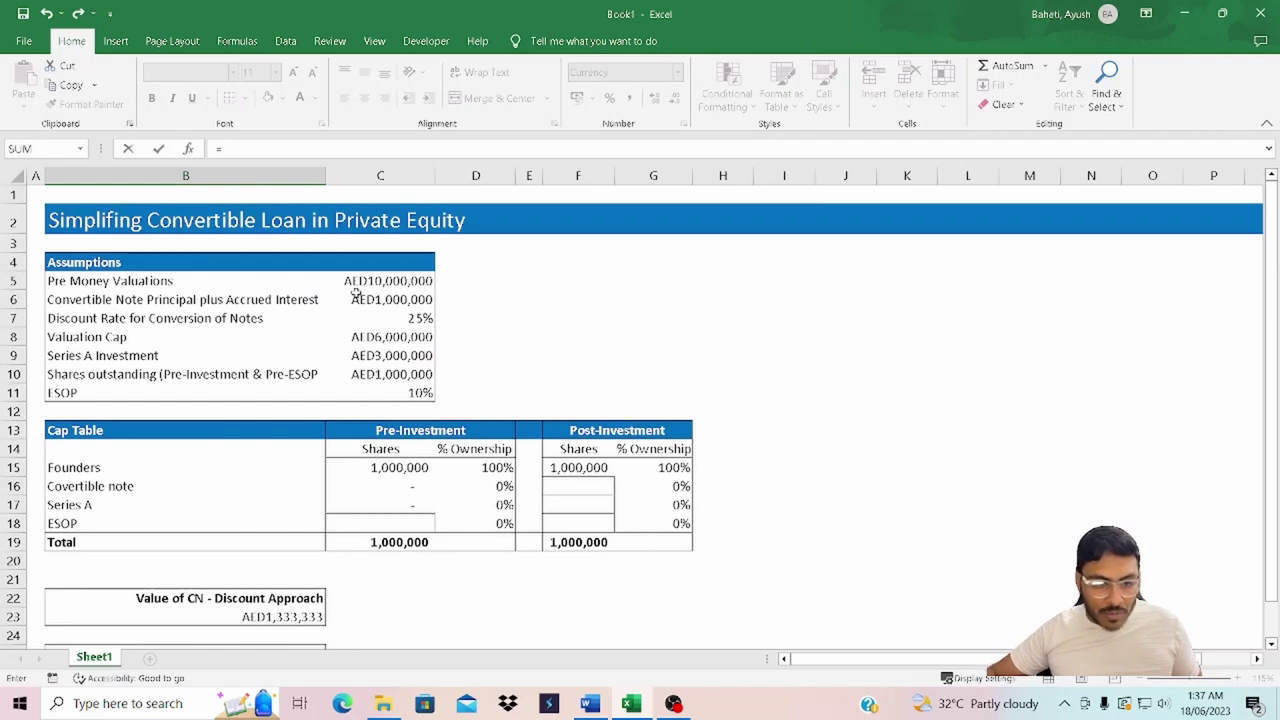
{"action": "left_click", "coordinate": [400, 300]}
{"action": "type", "text": "*"}
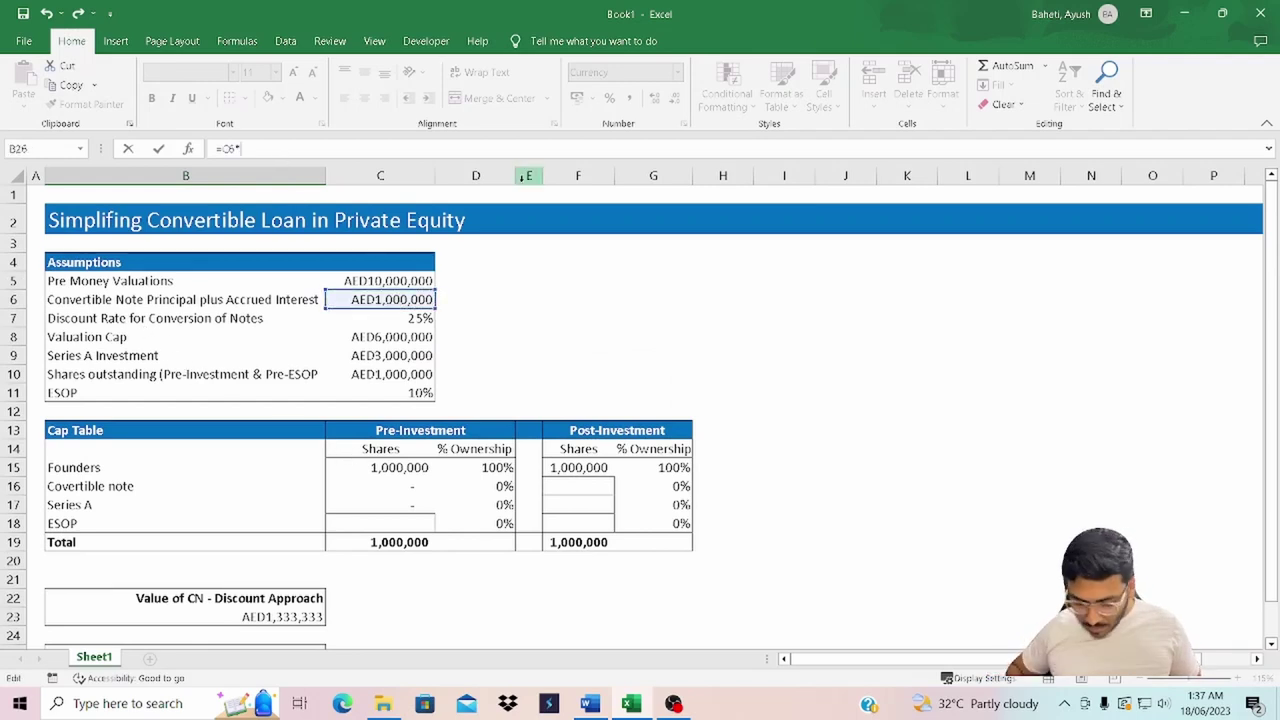
{"action": "type", "text": "("}
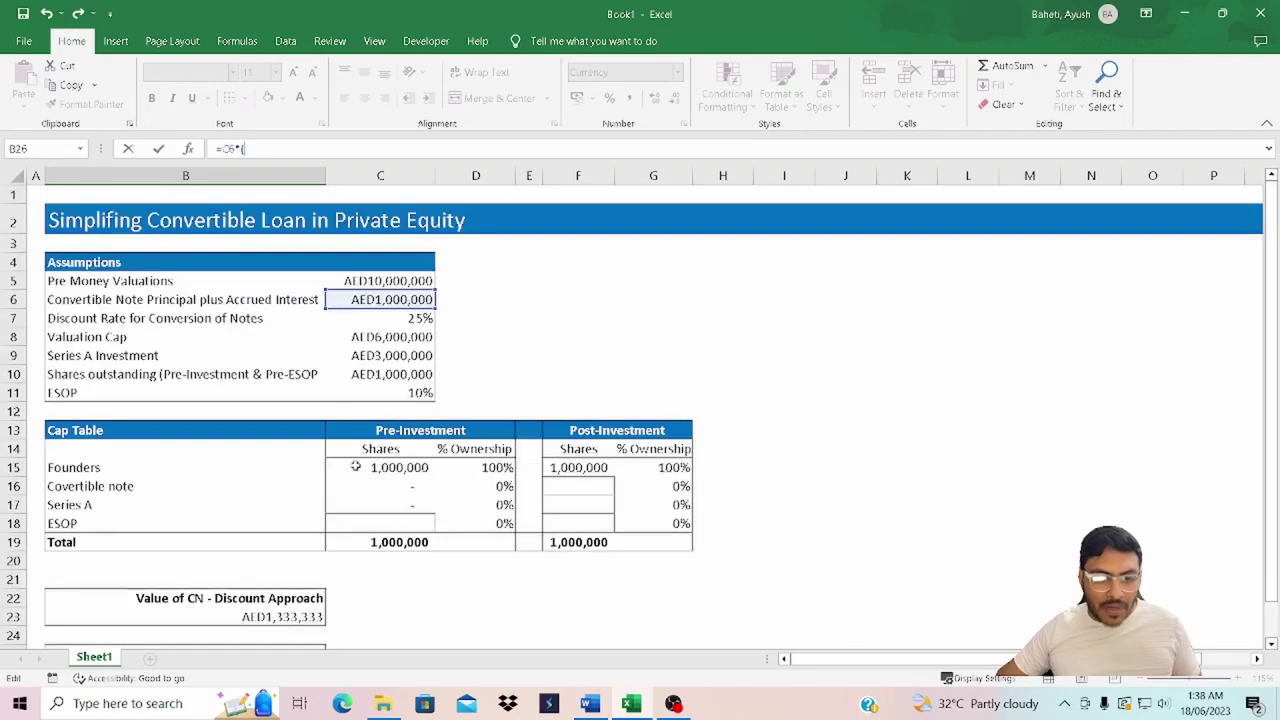
{"action": "left_click", "coordinate": [405, 281]}
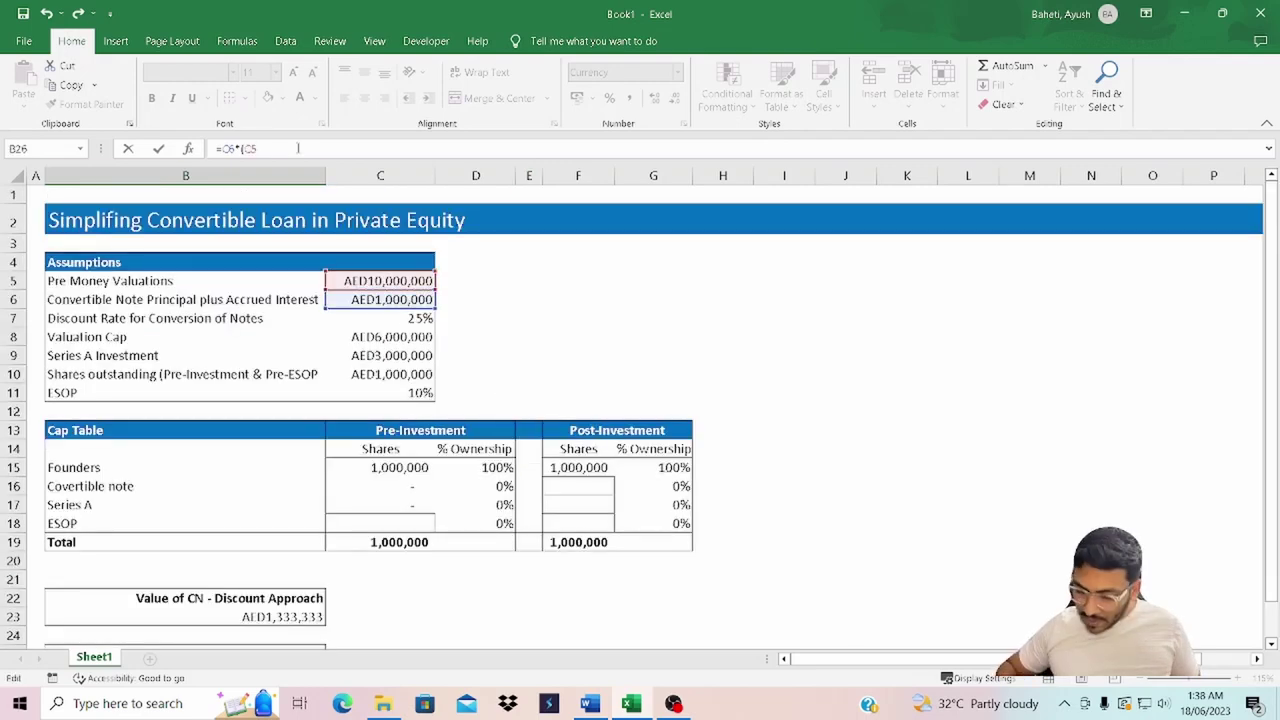
{"action": "type", "text": "/"}
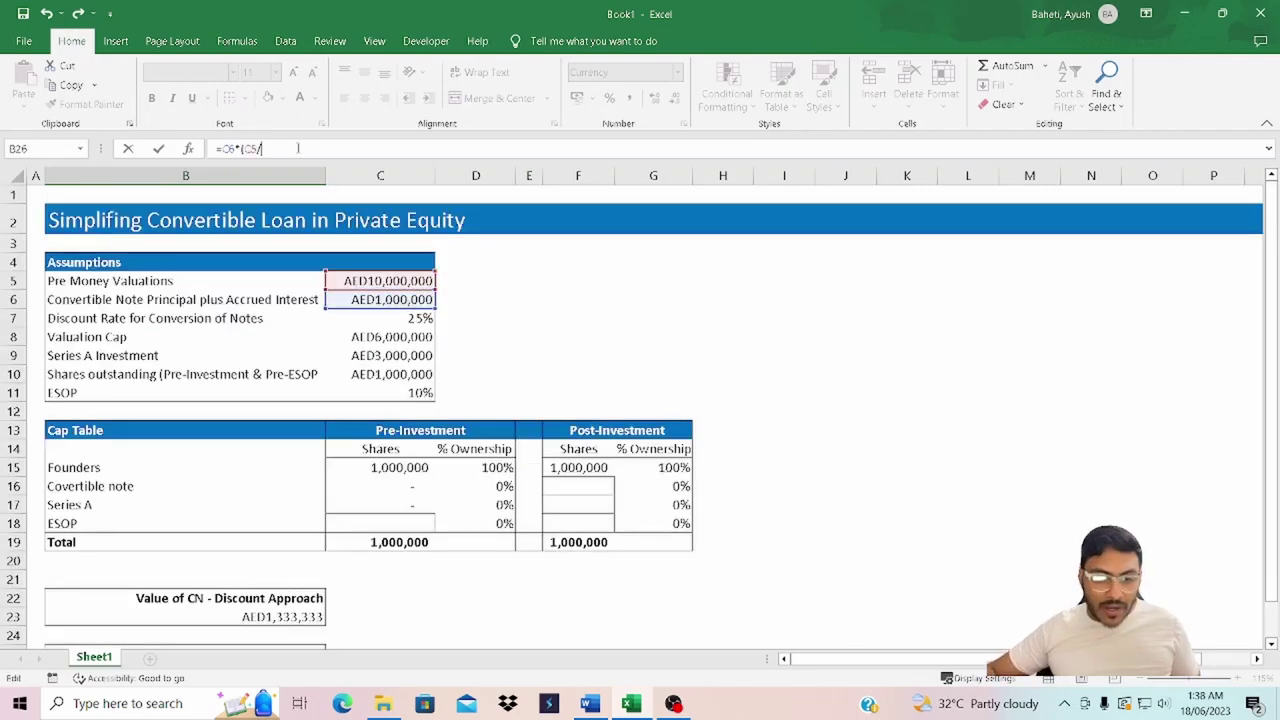
{"action": "left_click", "coordinate": [385, 340]}
{"action": "type", "text": ")"}
{"action": "key", "text": "ctrl+Return"}
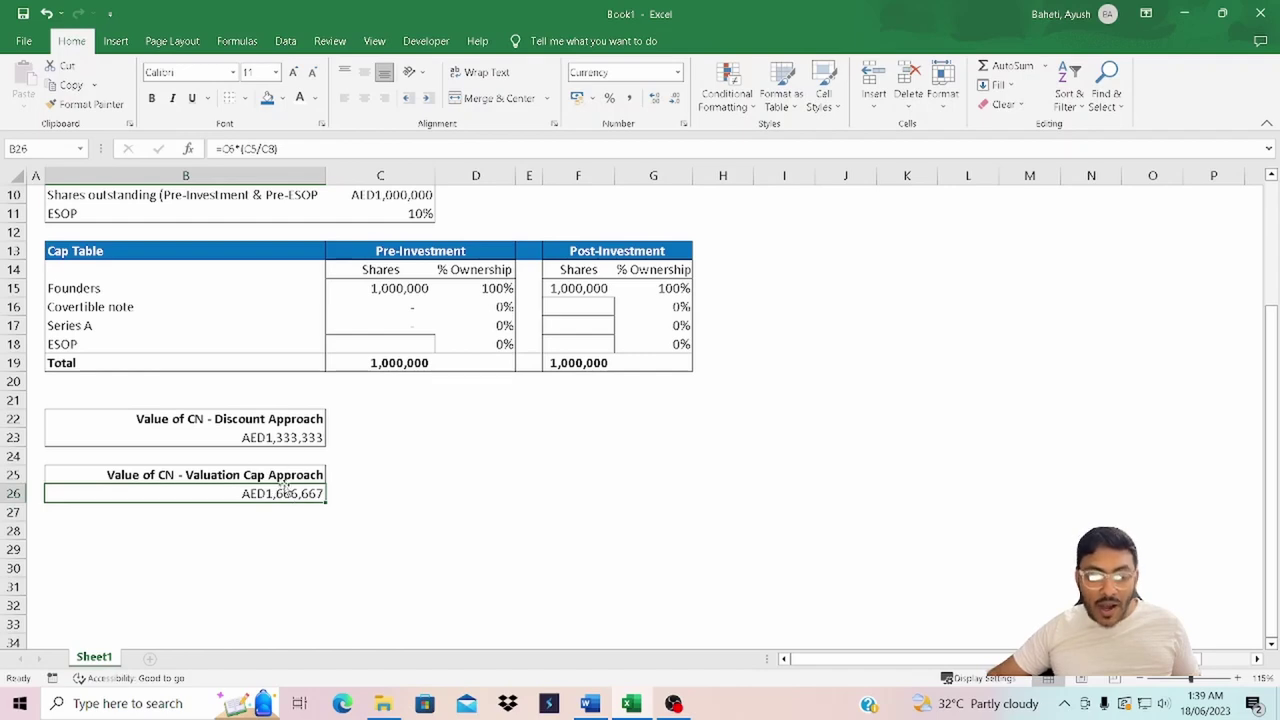
- Add a 'Value of CN' row linked to B26
{"action": "key", "text": "Down"}
{"action": "key", "text": "Down"}
{"action": "key", "text": "Down"}
{"action": "scroll", "coordinate": [295, 500], "scroll_direction": "down", "scroll_amount": 2}
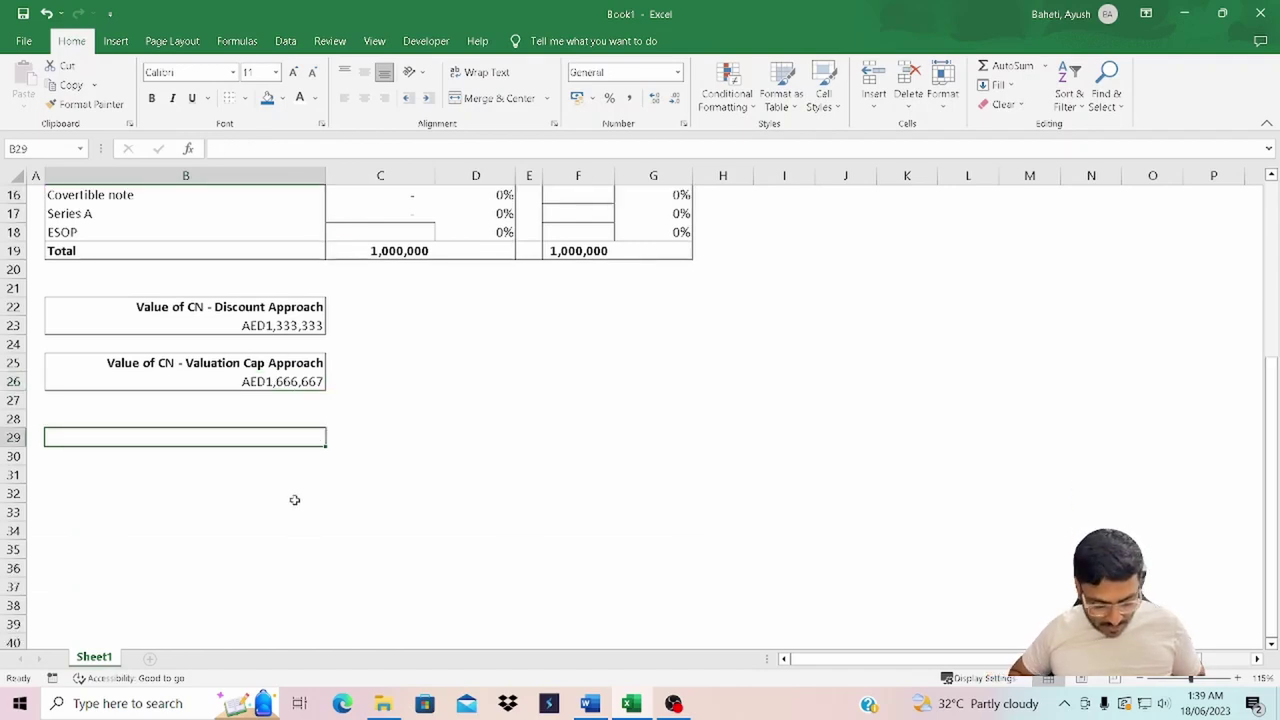
{"action": "type", "text": "Value of CN"}
{"action": "key", "text": "Return"}
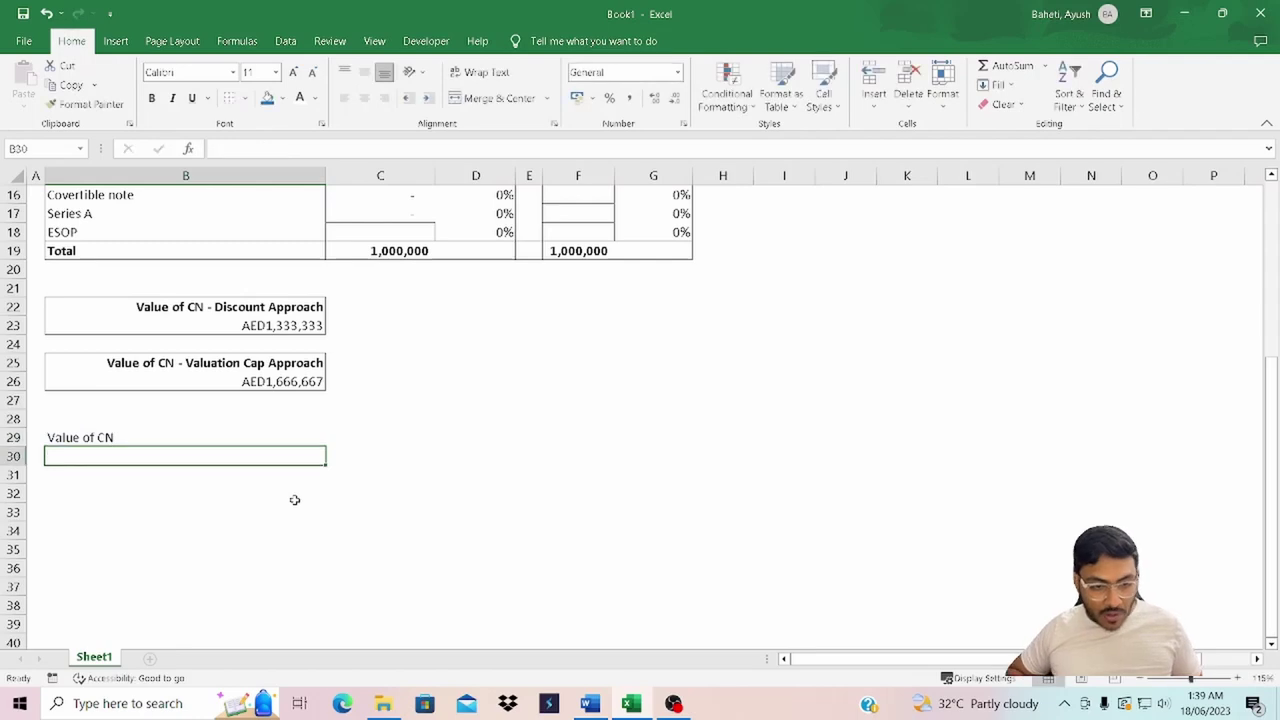
{"action": "key", "text": "Up"}
{"action": "key", "text": "Right"}
{"action": "type", "text": "=B26"}
{"action": "key", "text": "ctrl+Return"}
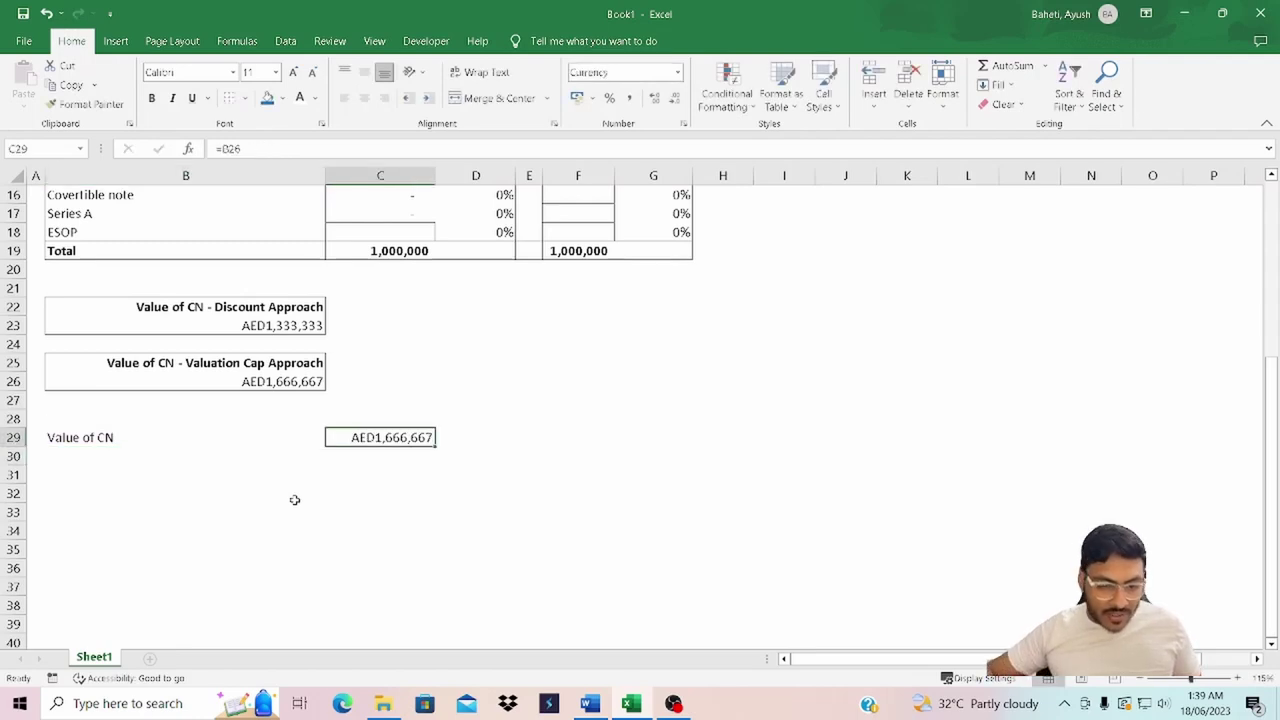
- Add a 'Series A' row linked to the Series A investment in C9
{"action": "left_click", "coordinate": [95, 457]}
{"action": "type", "text": "Series A"}
{"action": "key", "text": "Return"}
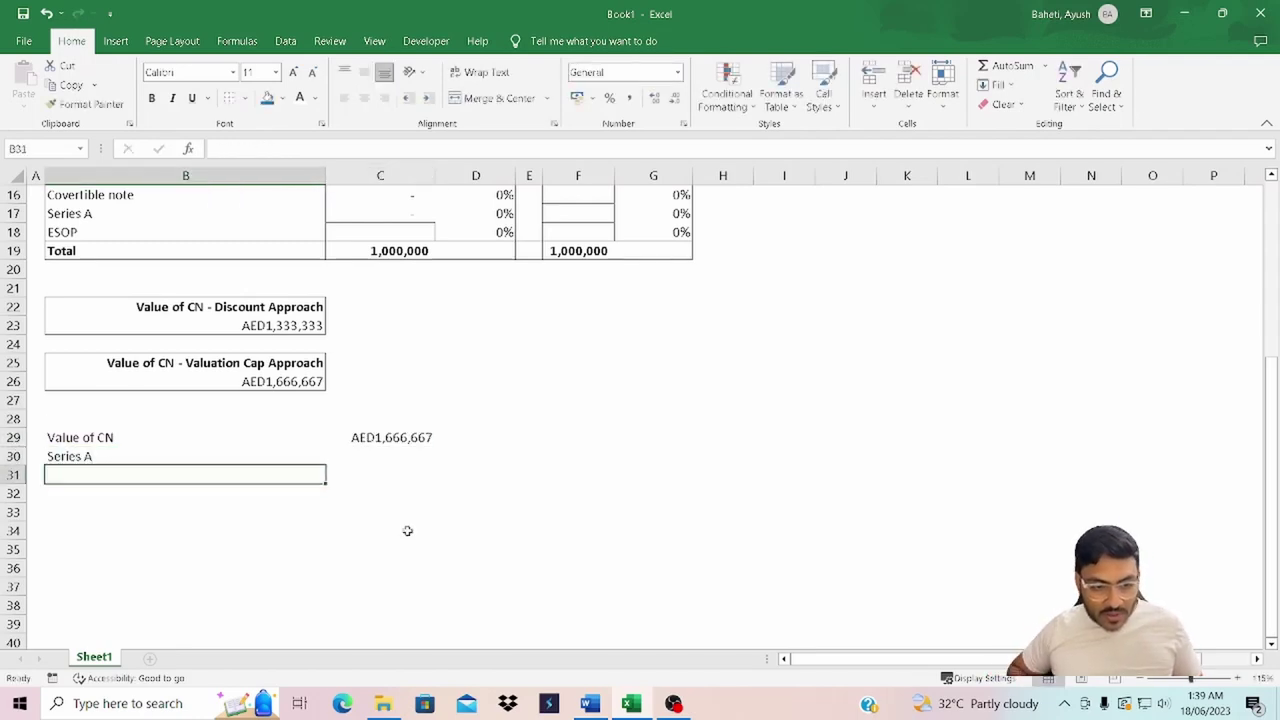
{"action": "key", "text": "Up"}
{"action": "key", "text": "Right"}
{"action": "type", "text": "="}
{"action": "scroll", "coordinate": [339, 437], "scroll_direction": "up", "scroll_amount": 5}
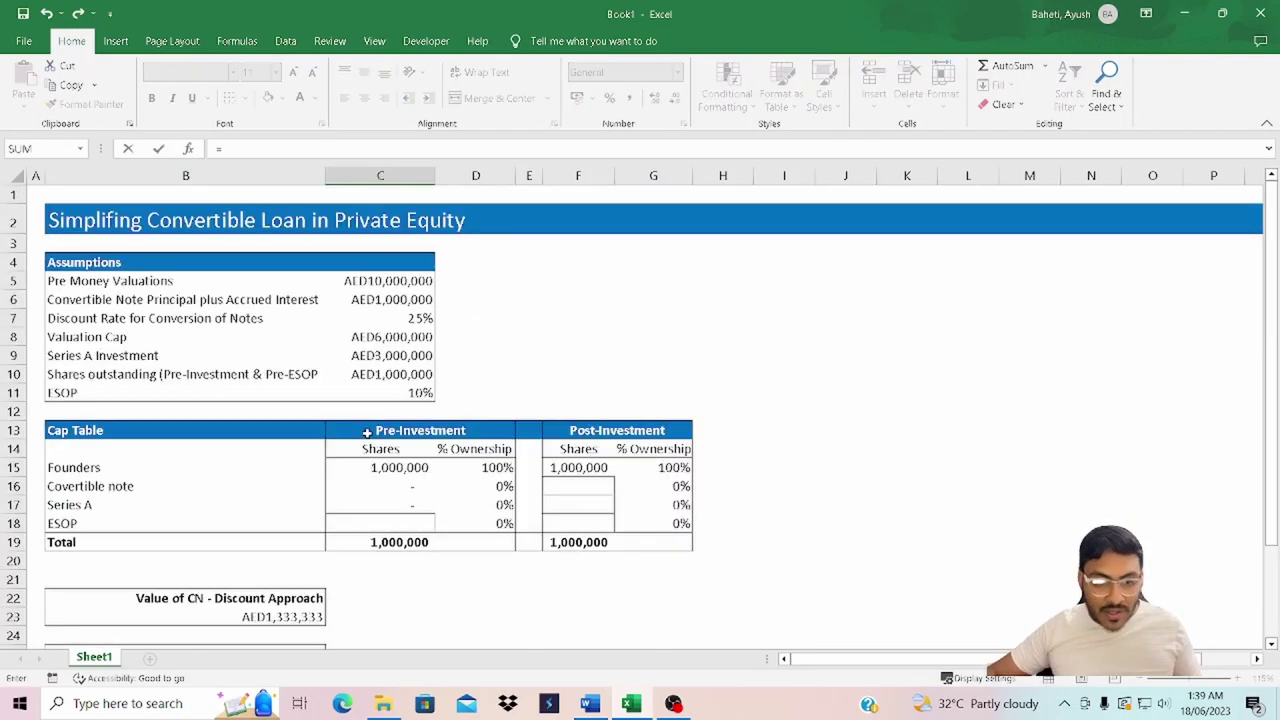
{"action": "left_click", "coordinate": [375, 355]}
{"action": "key", "text": "Return"}
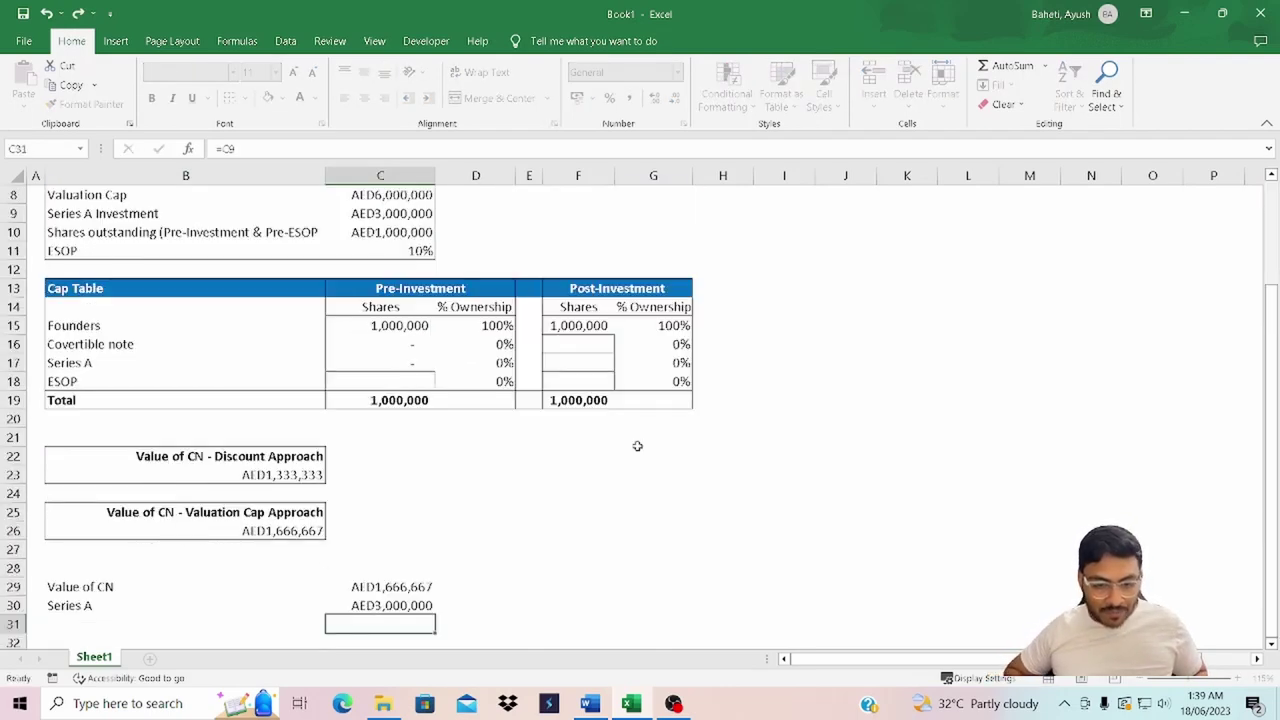
- Add a 'Pre-money valuation of CN' row linked to C5
{"action": "key", "text": "Left"}
{"action": "type", "text": "Pre-money valuation of CN"}
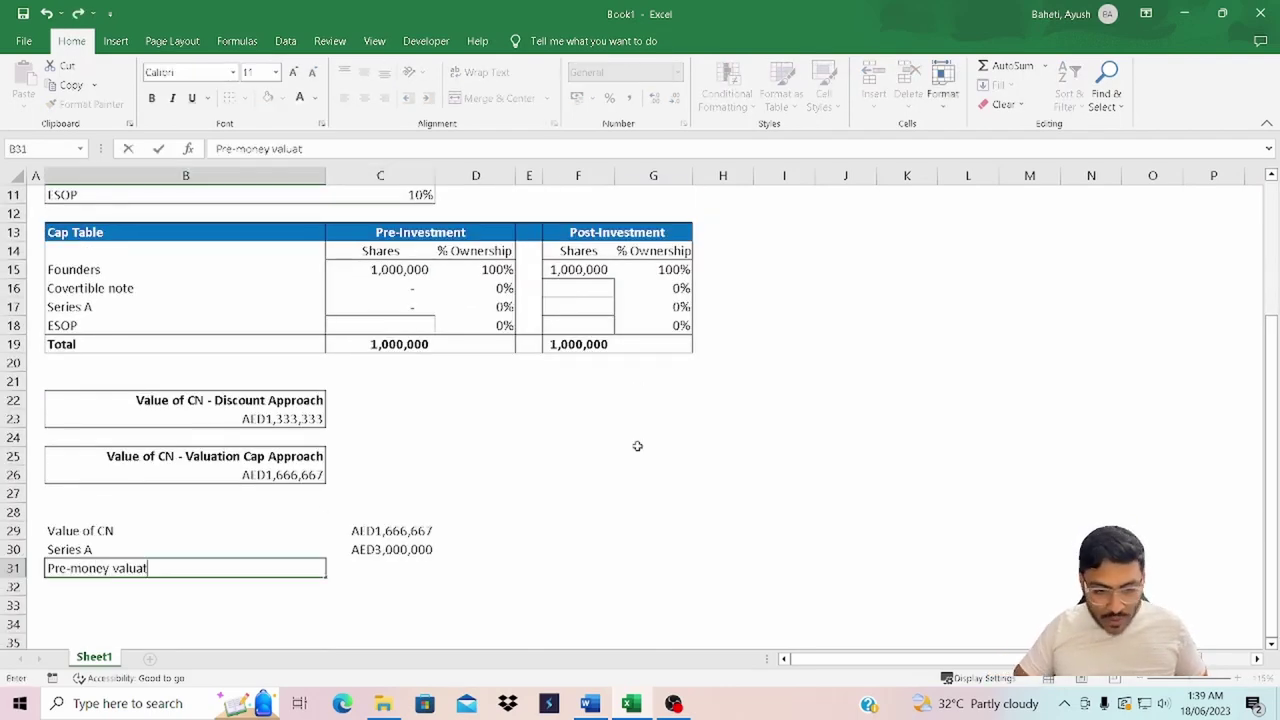
{"action": "key", "text": "Tab"}
{"action": "type", "text": "="}
{"action": "scroll", "coordinate": [383, 287], "scroll_direction": "up", "scroll_amount": 4}
{"action": "left_click", "coordinate": [383, 287]}
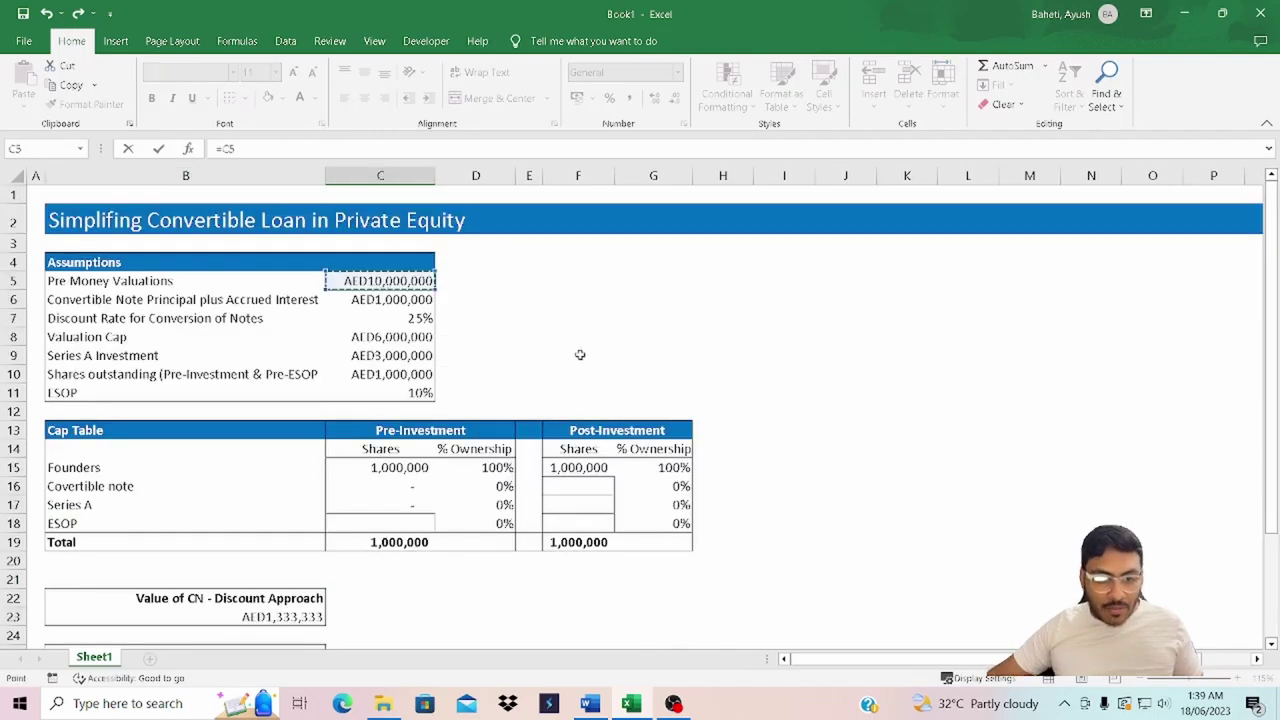
{"action": "key", "text": "Return"}
- Add 'Post money valuation of the Company' with =SUM(C29:C31), AED14,666,667
{"action": "key", "text": "Left"}
{"action": "type", "text": "Post mo"}
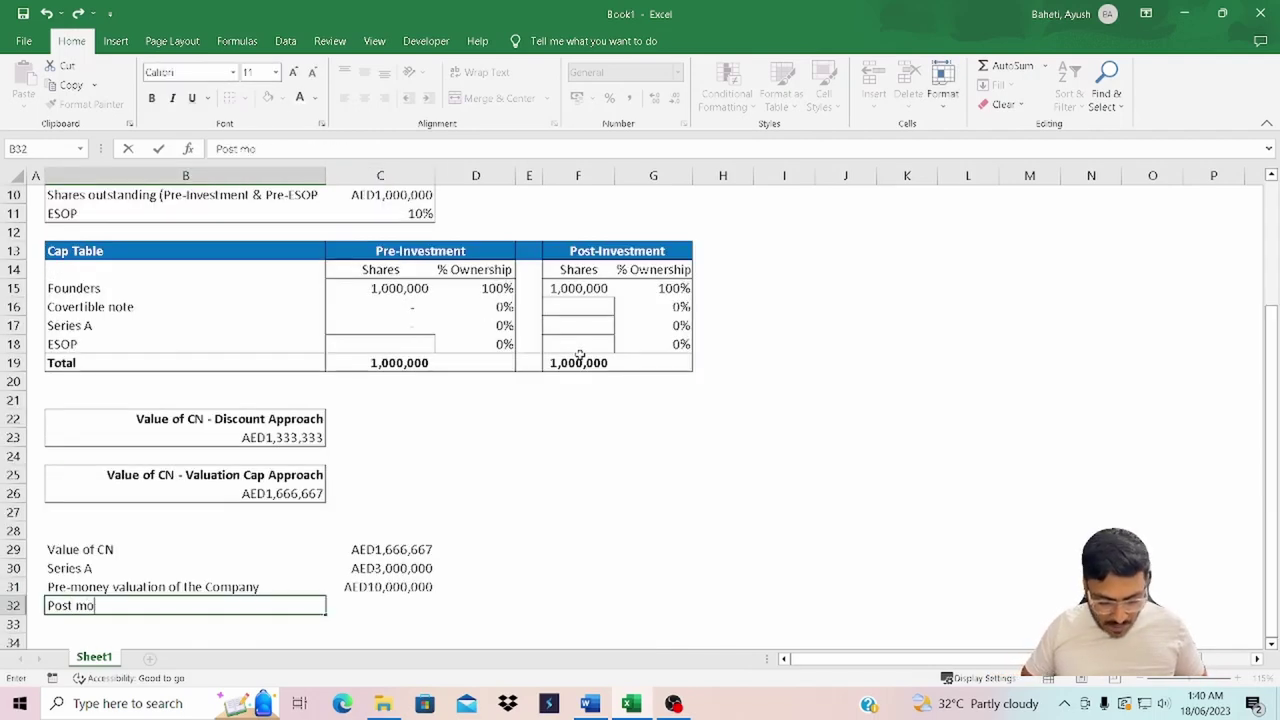
{"action": "type", "text": "ney valuation of the Co"}
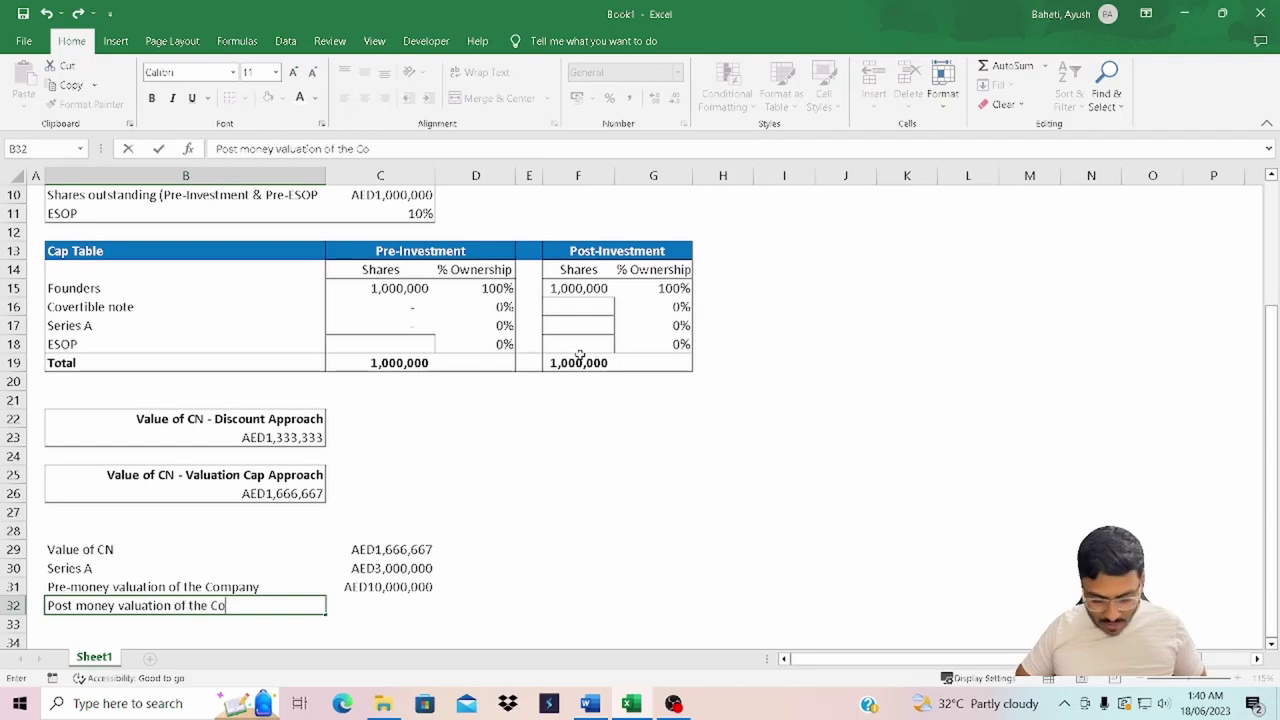
{"action": "type", "text": "mpany"}
{"action": "key", "text": "Tab"}
{"action": "type", "text": "=sum"}
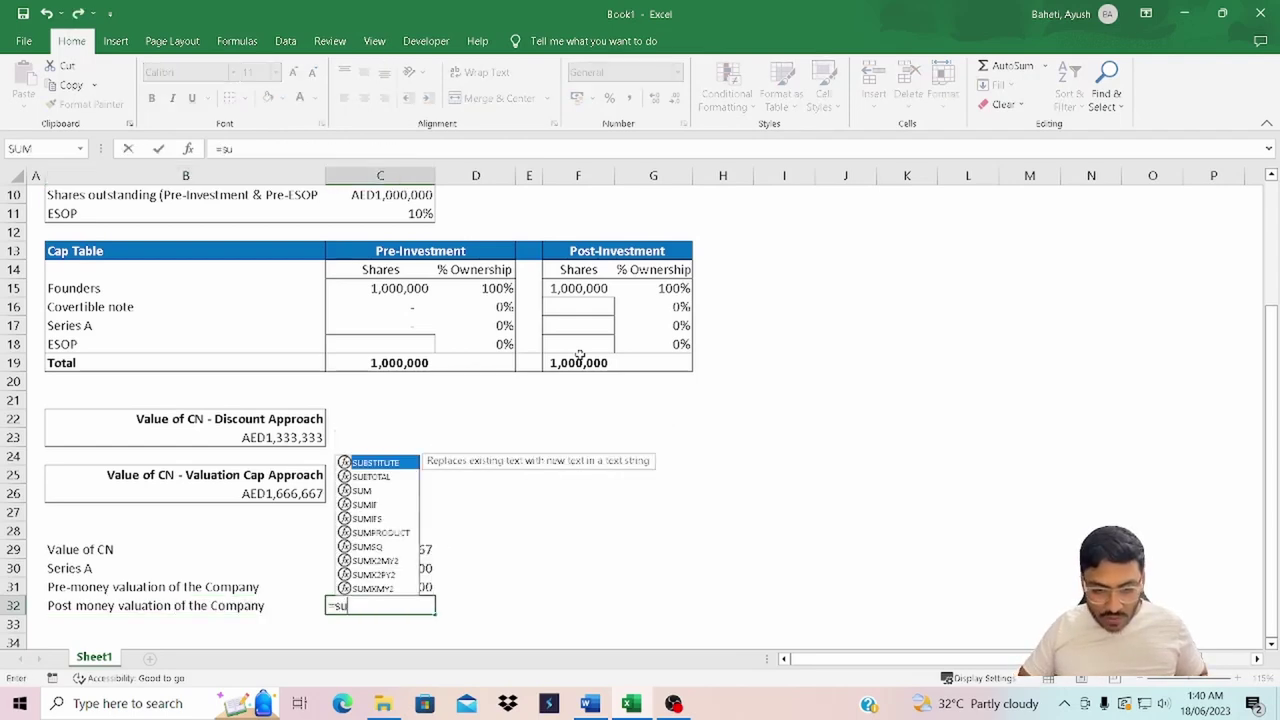
{"action": "key", "text": "Tab"}
{"action": "key", "text": "Up"}
{"action": "key", "text": "shift+Up"}
{"action": "key", "text": "shift+Up"}
{"action": "key", "text": "ctrl+Return"}
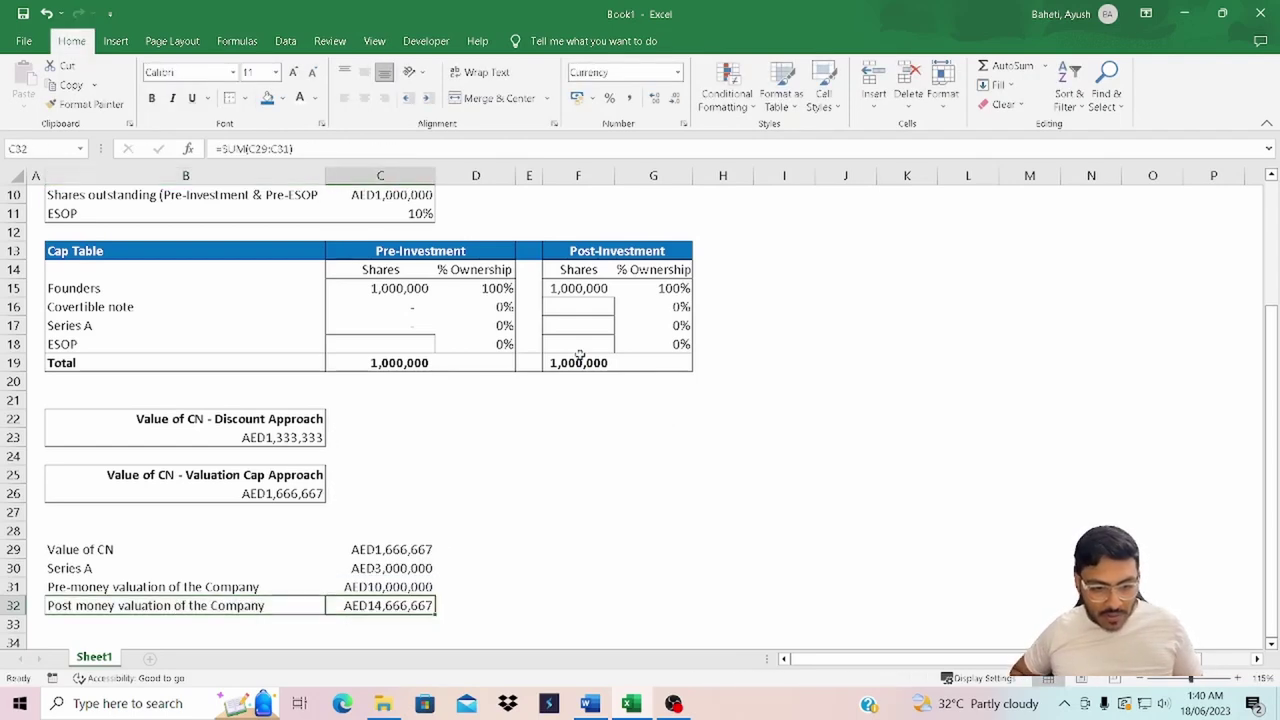
{"action": "key", "text": "Down"}
{"action": "key", "text": "Down"}
{"action": "key", "text": "Down"}
- Bold the post-money valuation label and value in row 32
{"action": "key", "text": "Up"}
{"action": "key", "text": "Up"}
{"action": "key", "text": "Up"}
{"action": "key", "text": "Left"}
{"action": "key", "text": "shift+Right"}
{"action": "key", "text": "ctrl+b"}
- Add an ESOP Value row with =C32*C11 in C34
{"action": "key", "text": "Down"}
{"action": "key", "text": "Down"}
{"action": "type", "text": "Val"}
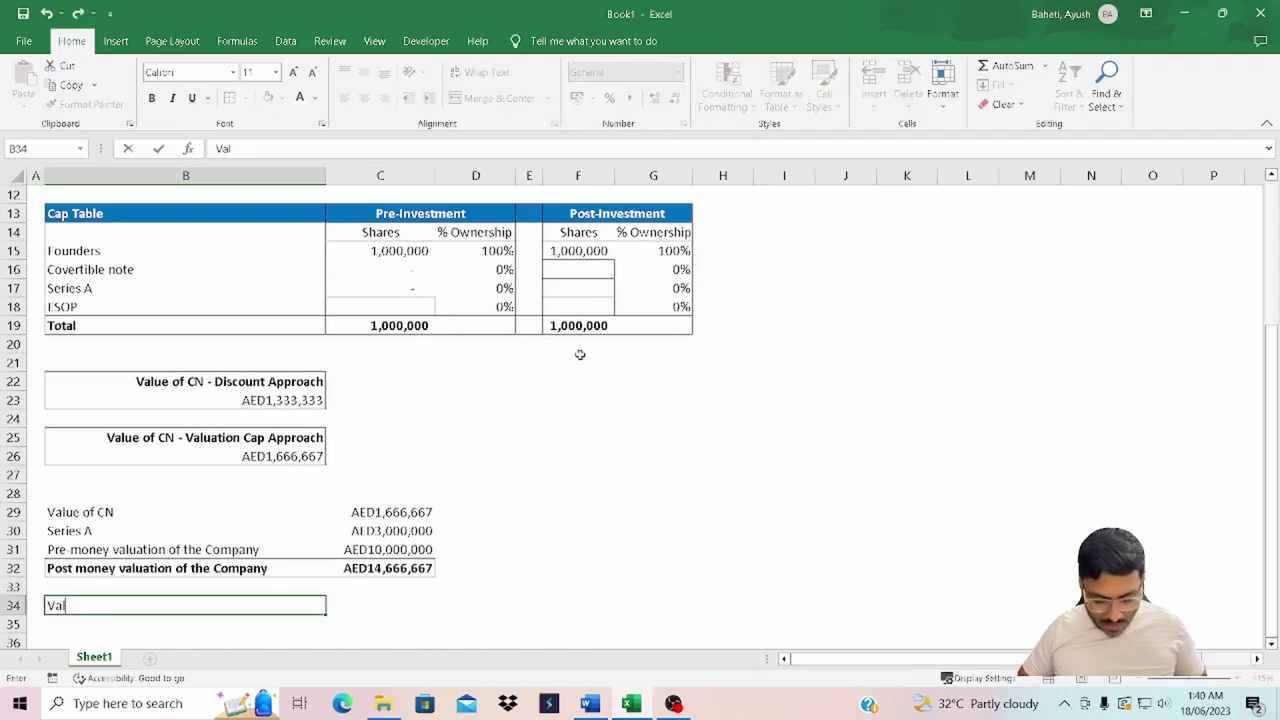
{"action": "type", "text": "uation of"}
{"action": "type", "text": "ESOP"}
{"action": "key", "text": "Tab"}
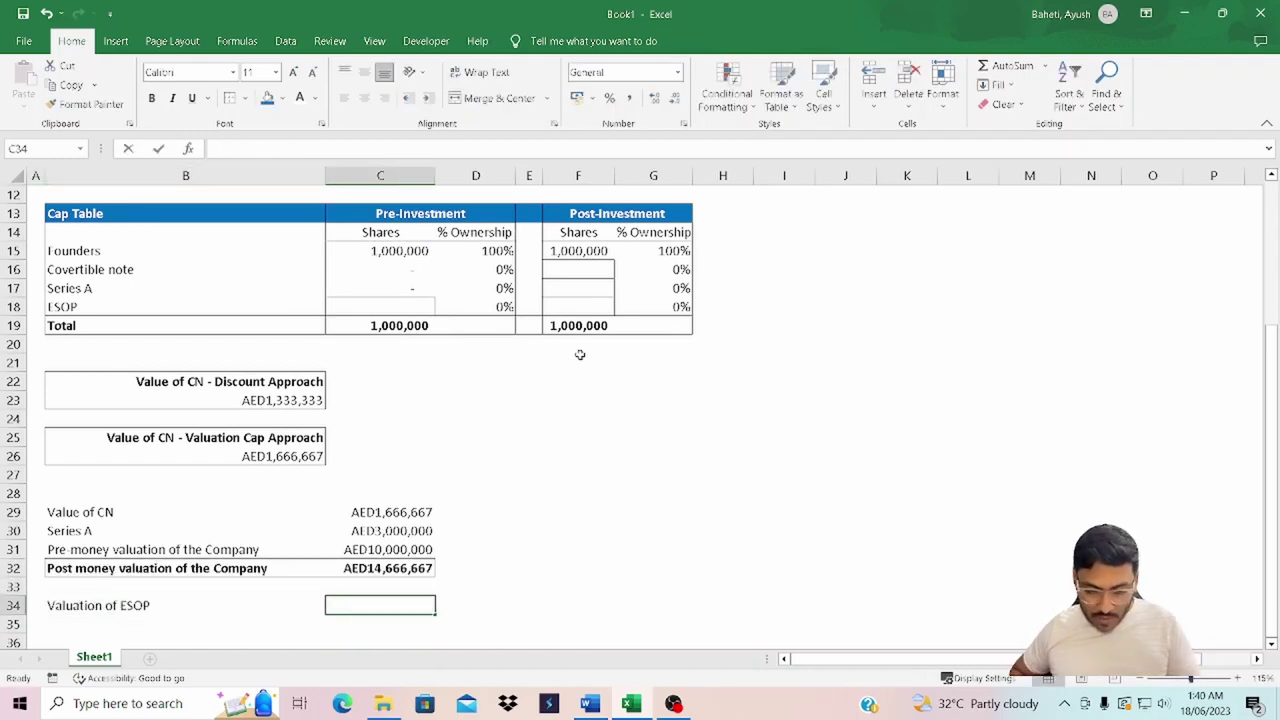
{"action": "type", "text": "="}
{"action": "key", "text": "Up"}
{"action": "key", "text": "Up"}
{"action": "type", "text": "*"}
{"action": "scroll", "coordinate": [468, 462], "scroll_direction": "up", "scroll_amount": 4}
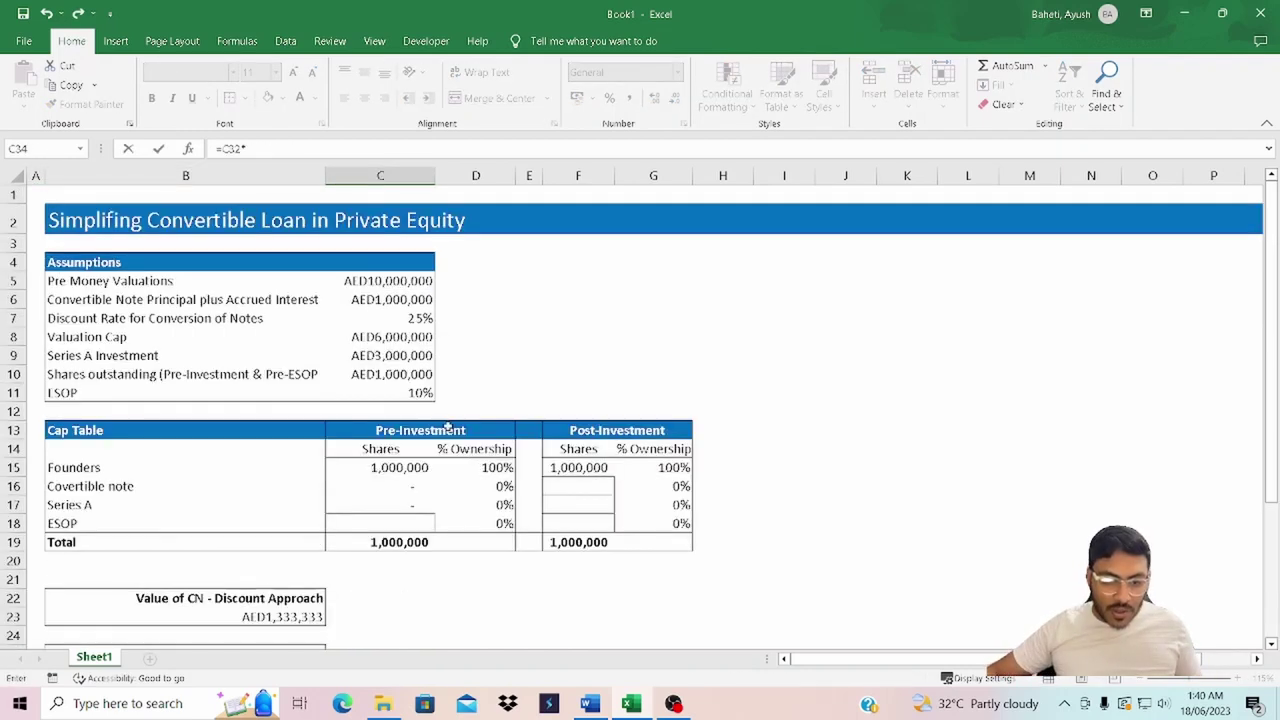
{"action": "left_click", "coordinate": [410, 393]}
{"action": "key", "text": "Return"}
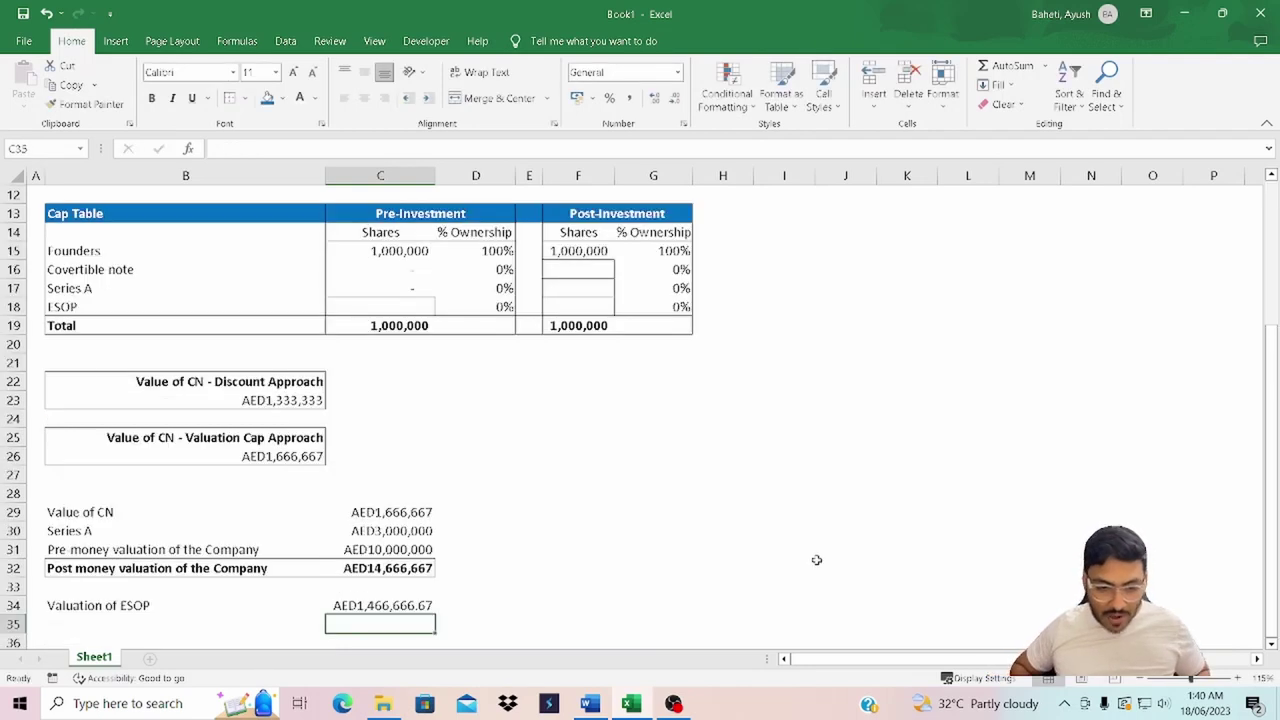
- Decrease the ESOP value's decimals twice to show AED1,466,667
{"action": "key", "text": "Up"}
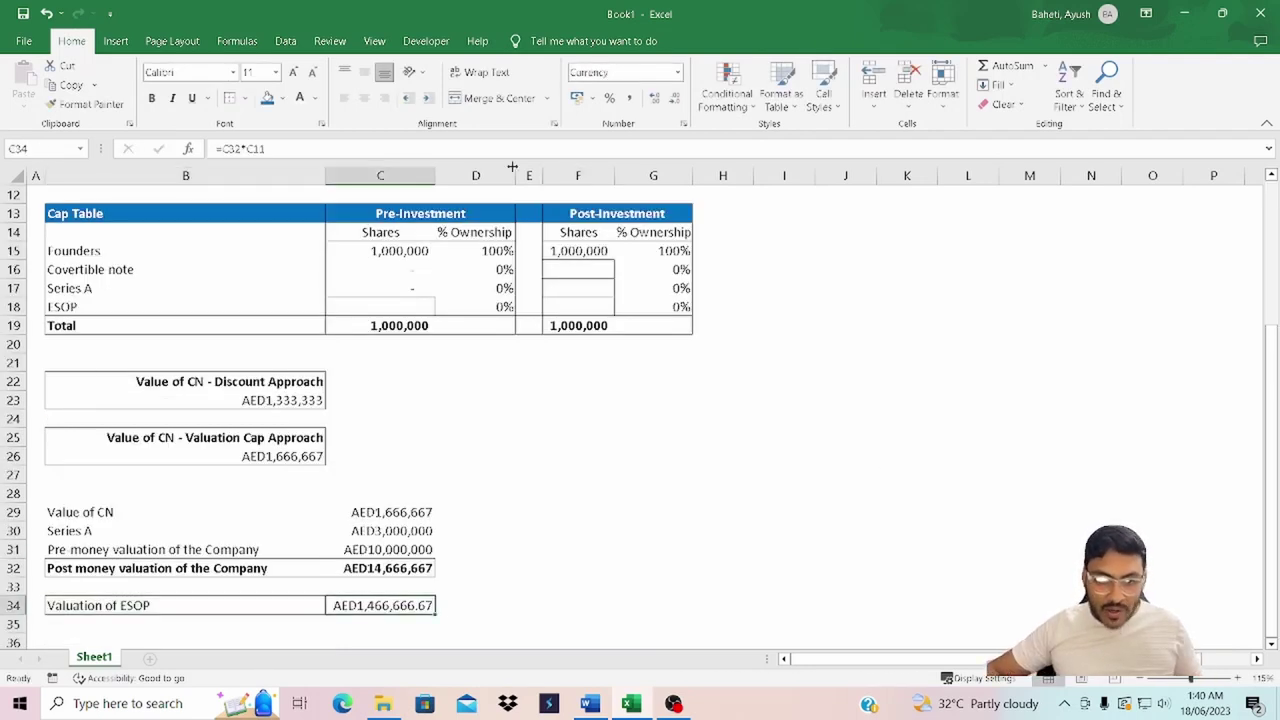
{"action": "left_click", "coordinate": [674, 97]}
{"action": "left_click", "coordinate": [674, 97]}
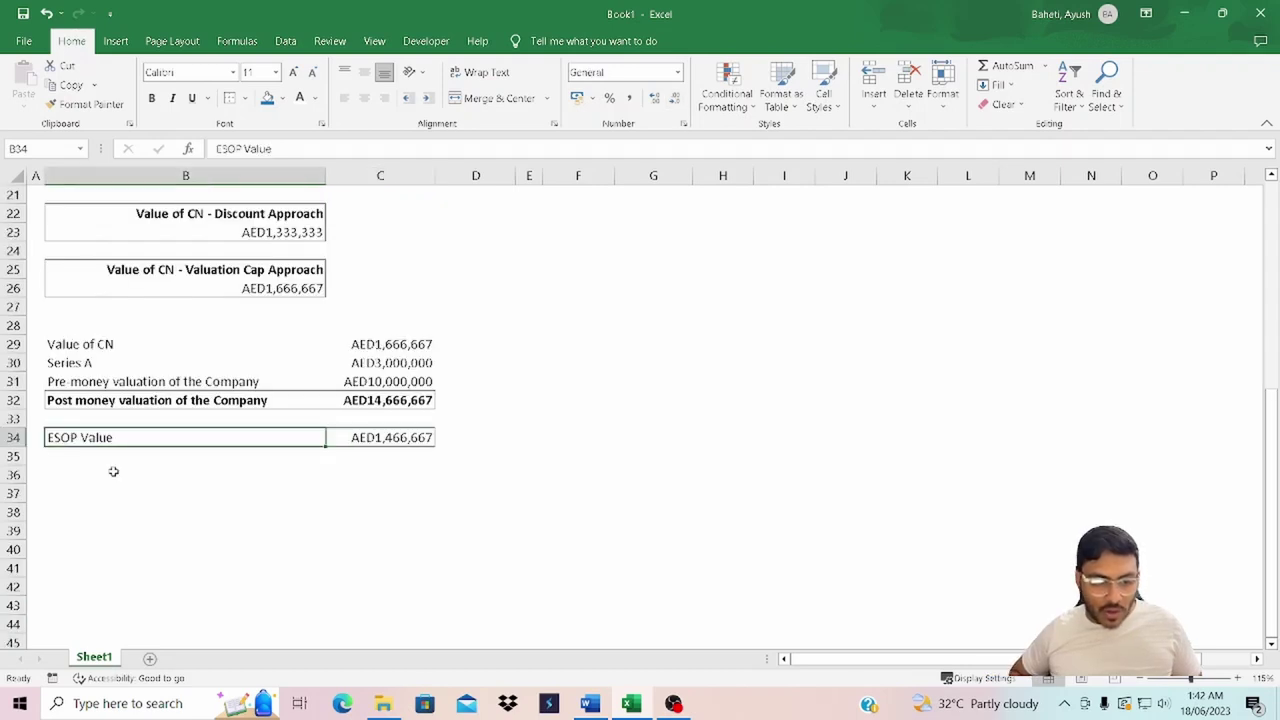
- Add 'Effective Pre-money valuation' with =C5-C34, giving AED8,533,333
{"action": "left_click", "coordinate": [113, 471]}
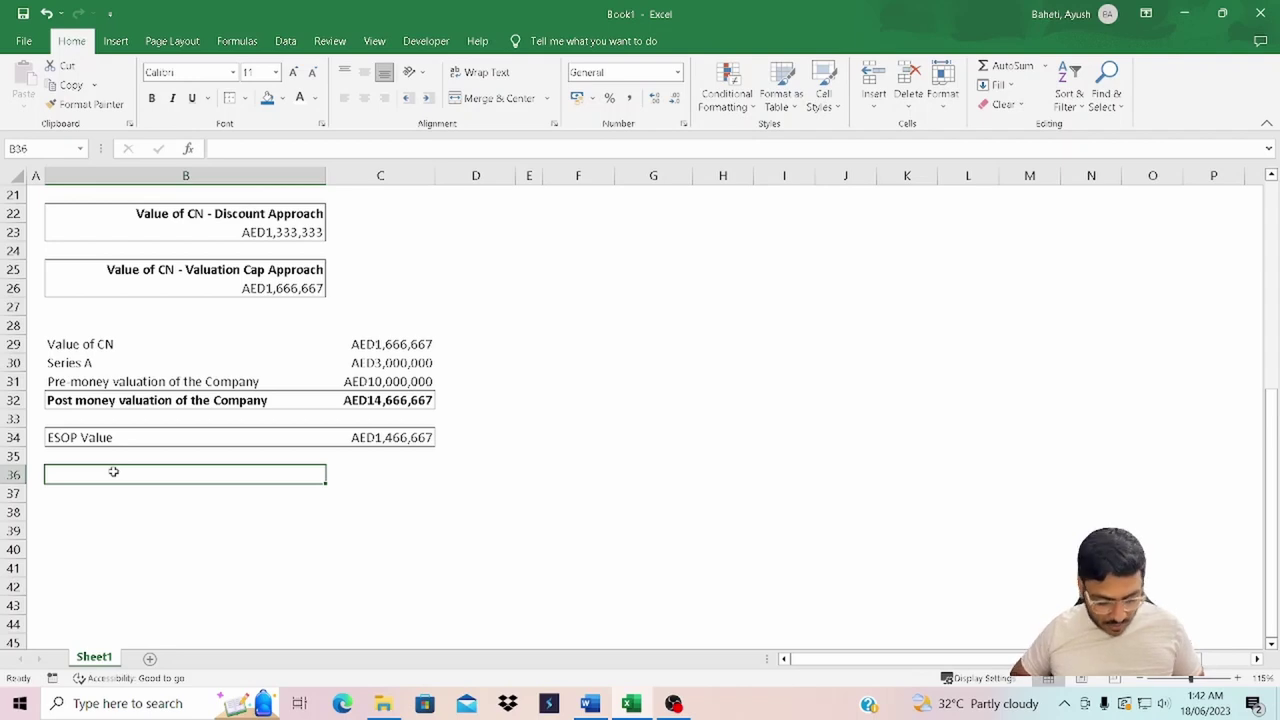
{"action": "type", "text": "Effective Pre-money valuation"}
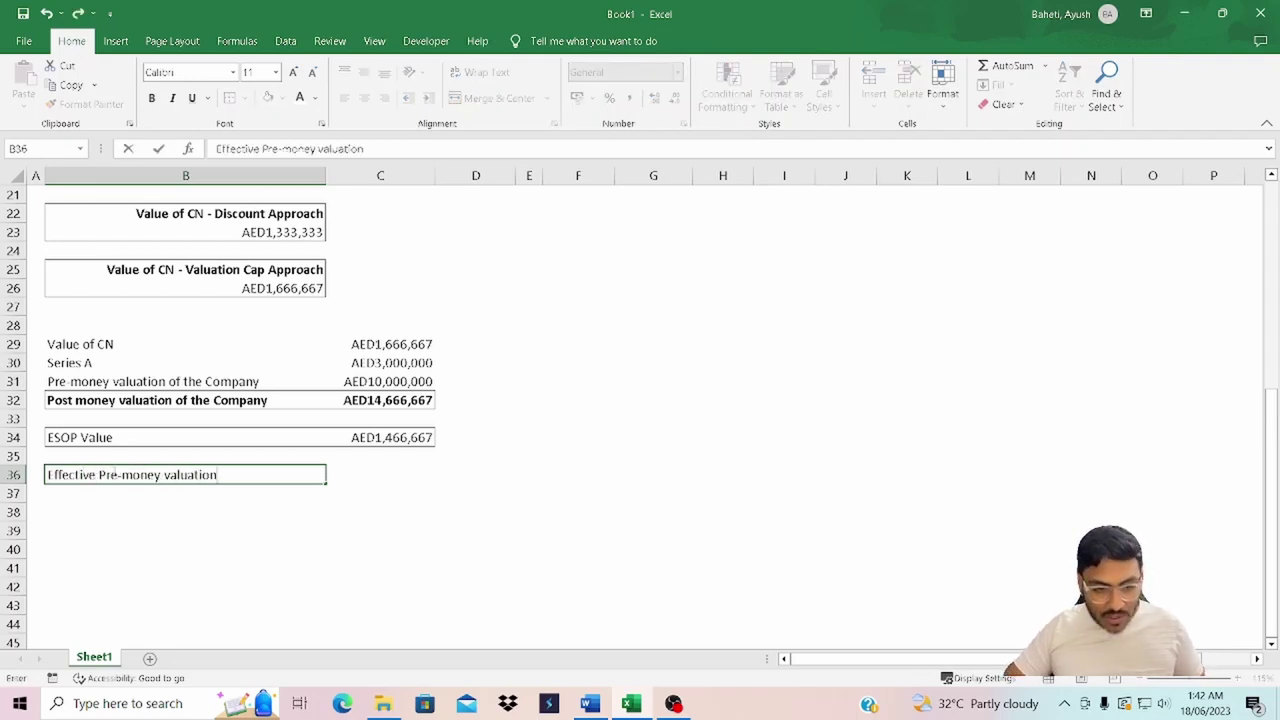
{"action": "key", "text": "Tab"}
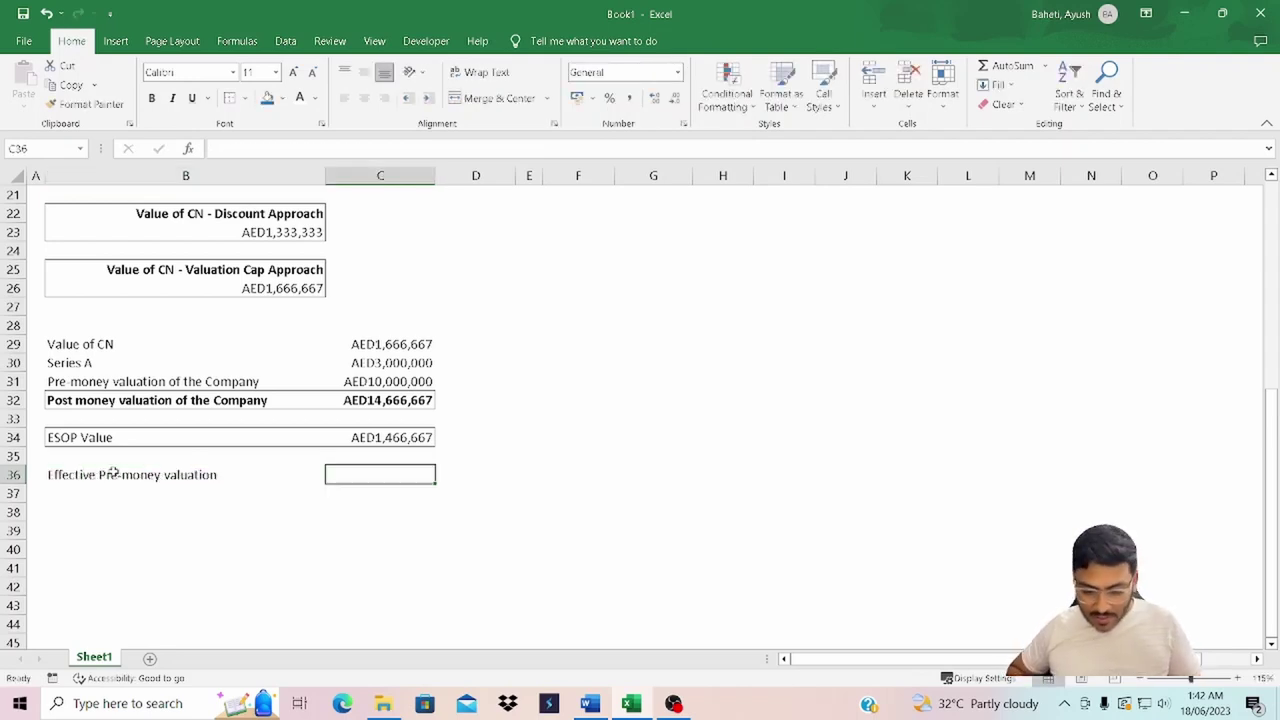
{"action": "type", "text": "="}
{"action": "scroll", "coordinate": [590, 400], "scroll_direction": "up", "scroll_amount": 7}
{"action": "left_click", "coordinate": [380, 280]}
{"action": "type", "text": "-"}
{"action": "scroll", "coordinate": [503, 543], "scroll_direction": "down", "scroll_amount": 7}
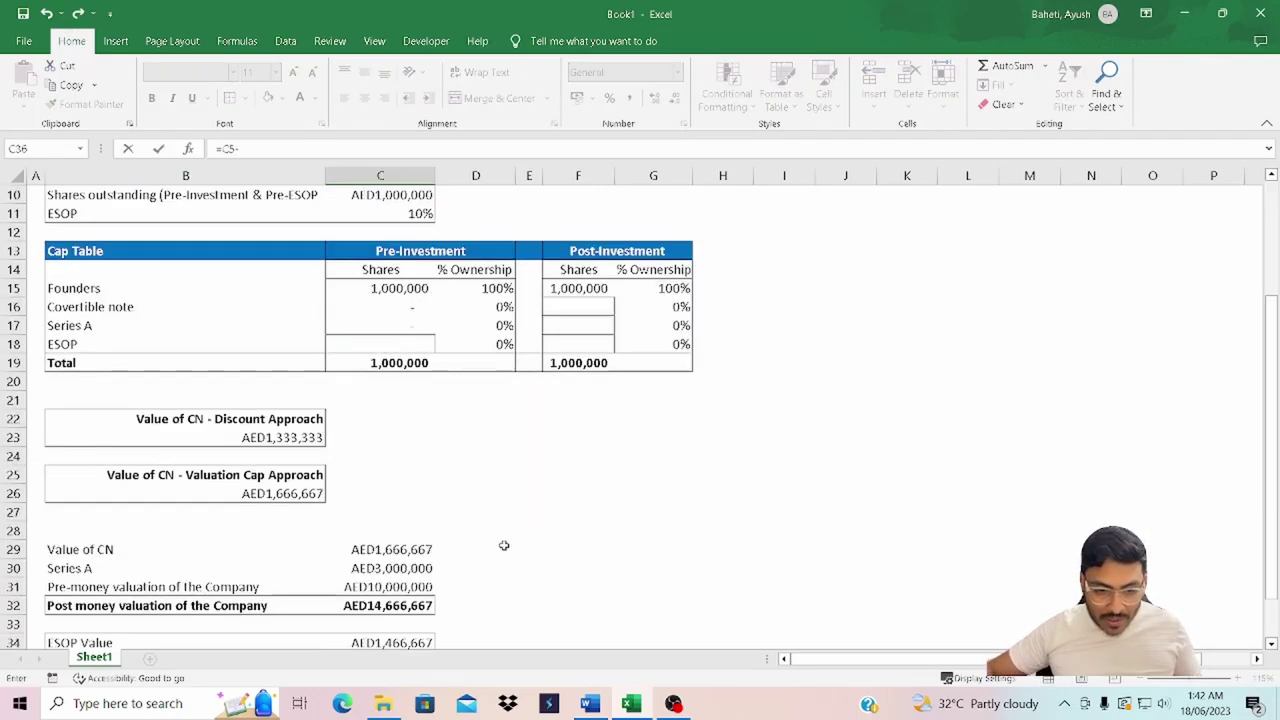
{"action": "left_click", "coordinate": [390, 419]}
{"action": "key", "text": "Return"}
- Apply top and bottom borders to the effective pre-money valuation row
{"action": "left_click_drag", "start_coordinate": [130, 456], "coordinate": [390, 456]}
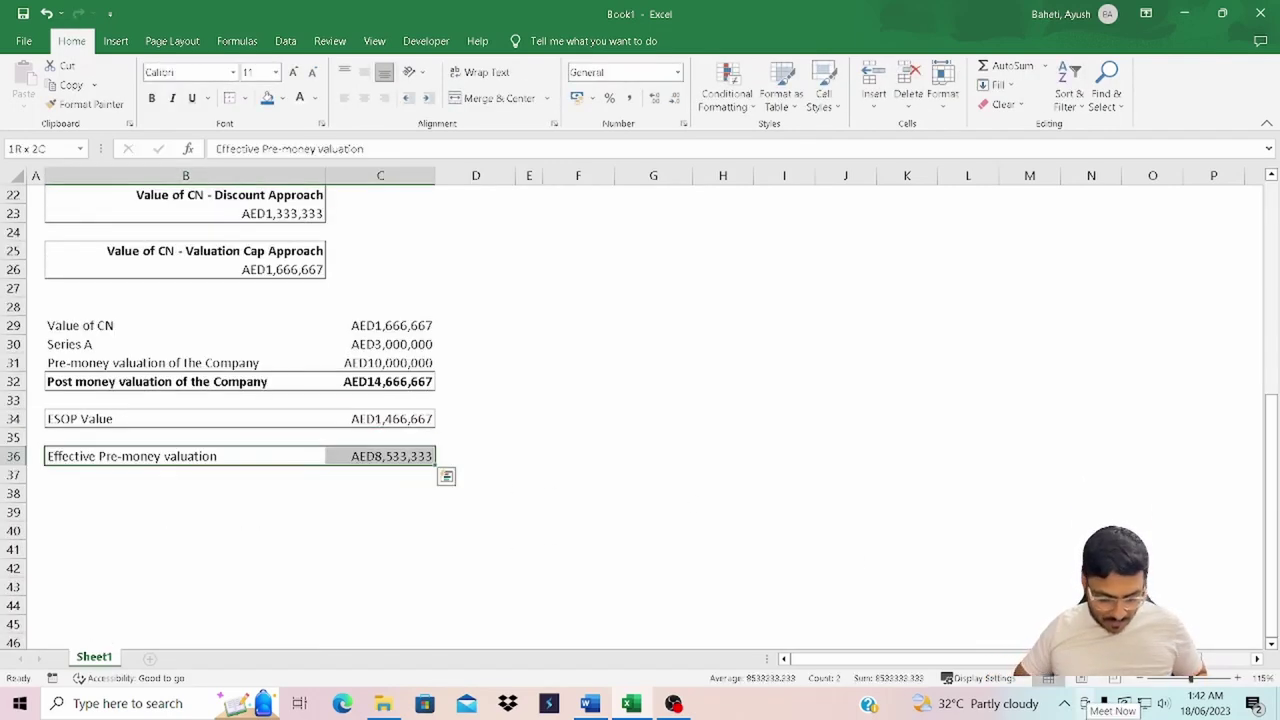
{"action": "key", "text": "alt+h"}
{"action": "key", "text": "b"}
{"action": "key", "text": "d"}
{"action": "key", "text": "Down"}
{"action": "key", "text": "Down"}
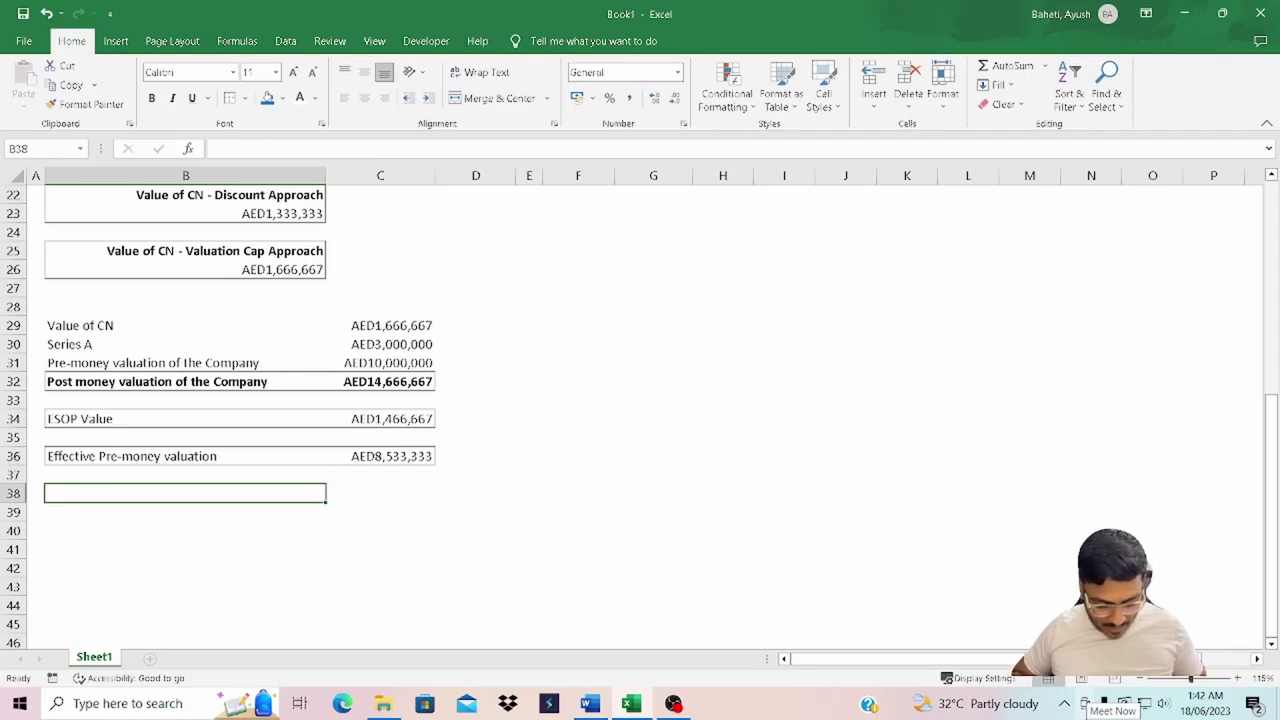
- Add a 'Value per share' row with =C36/C10 in C38
{"action": "type", "text": "Value per share"}
{"action": "key", "text": "Return"}
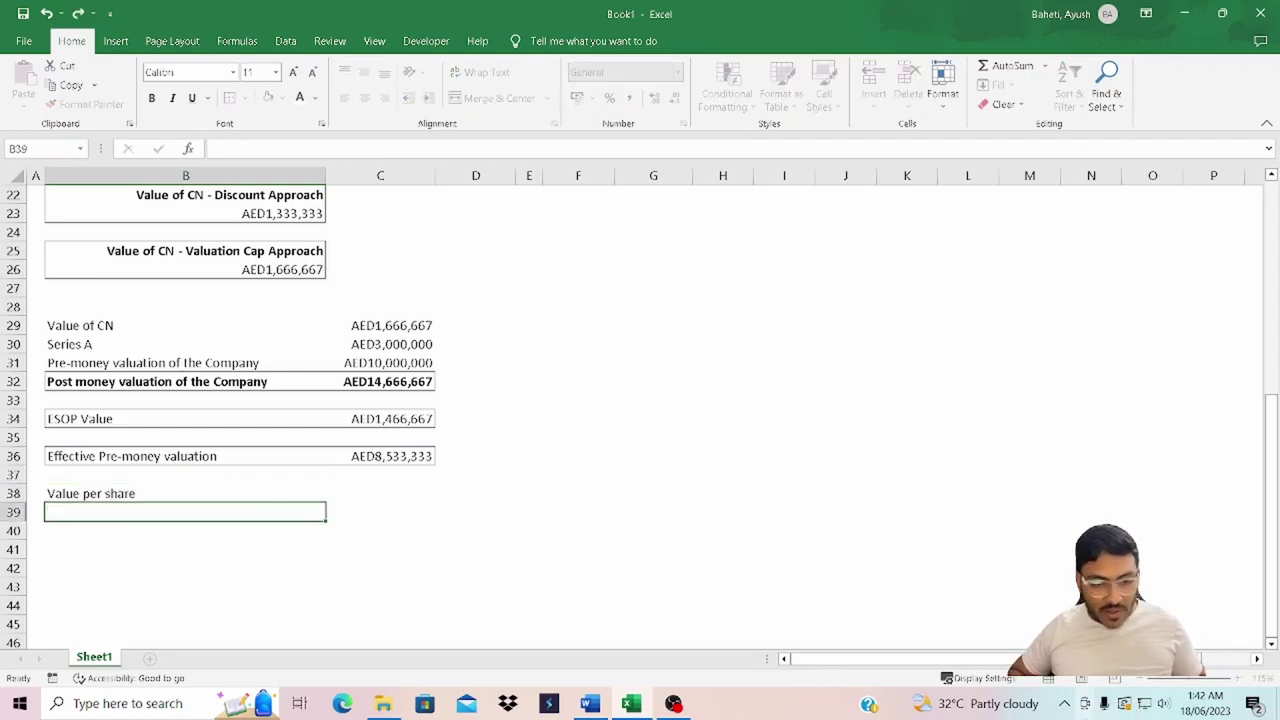
{"action": "left_click", "coordinate": [380, 493]}
{"action": "type", "text": "="}
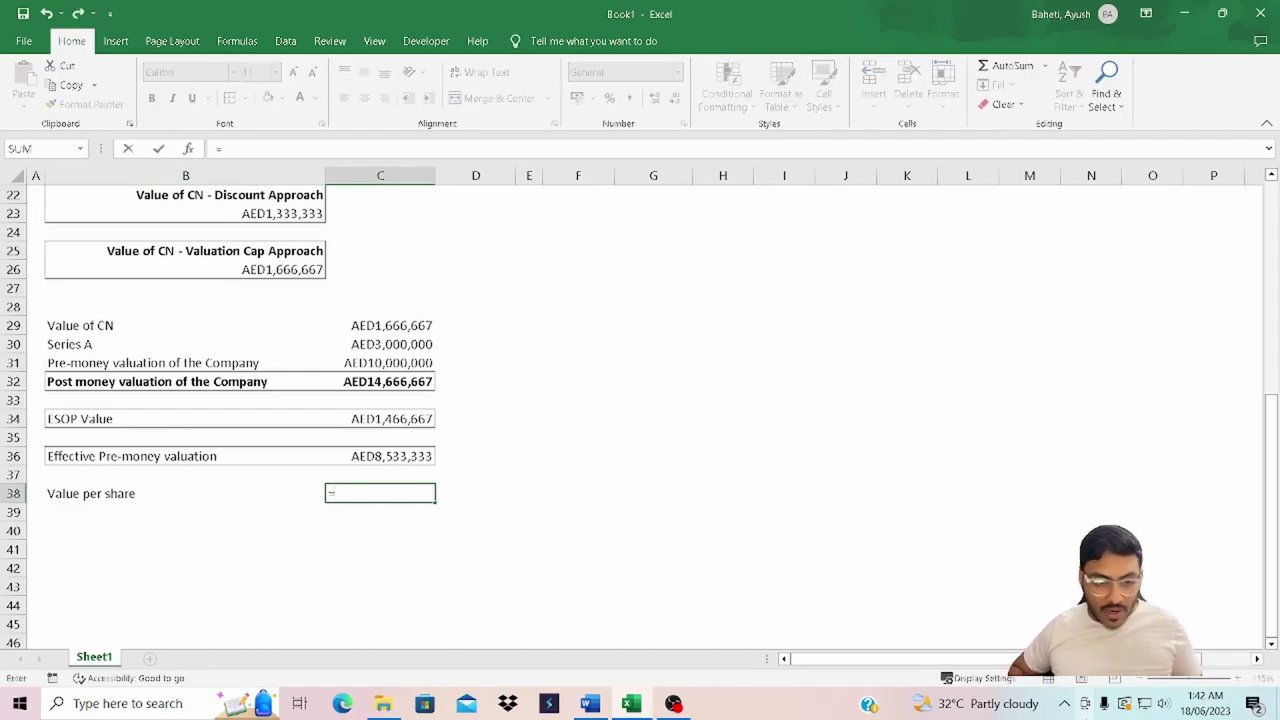
{"action": "left_click", "coordinate": [380, 456]}
{"action": "scroll", "coordinate": [509, 396], "scroll_direction": "up", "scroll_amount": 1}
{"action": "type", "text": "/"}
{"action": "scroll", "coordinate": [494, 386], "scroll_direction": "up", "scroll_amount": 6}
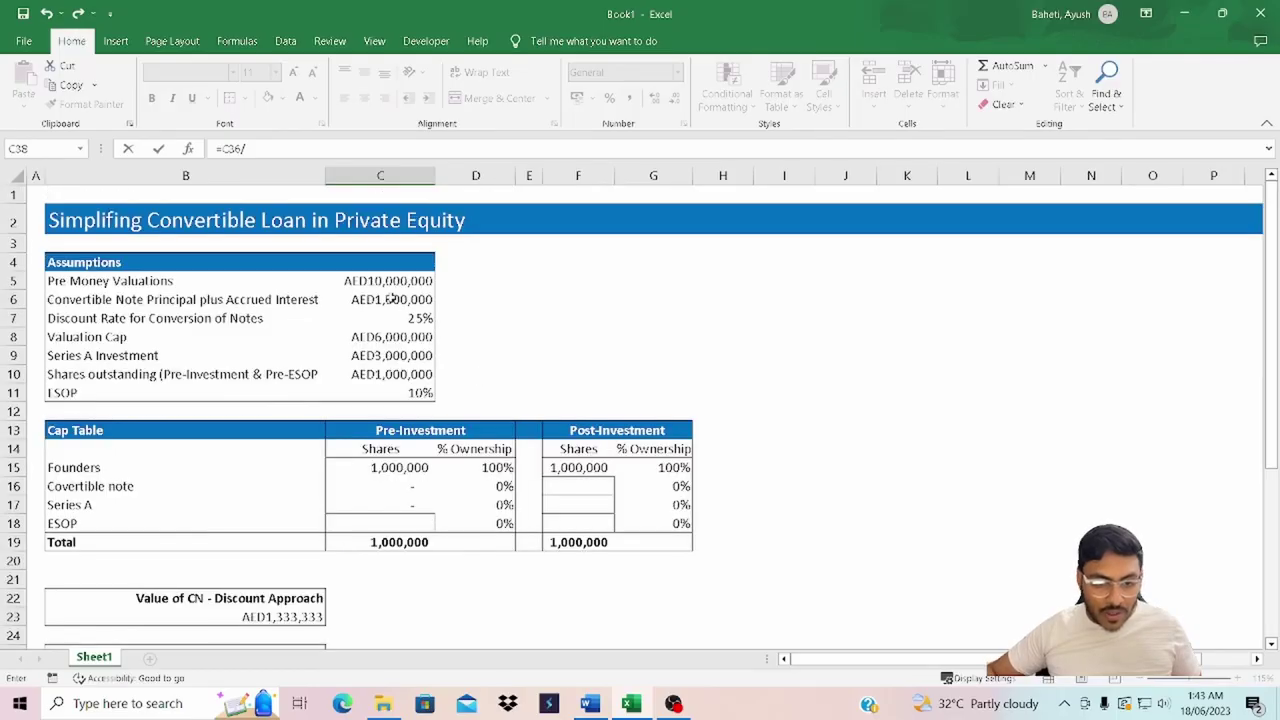
{"action": "left_click", "coordinate": [398, 370]}
{"action": "key", "text": "Return"}
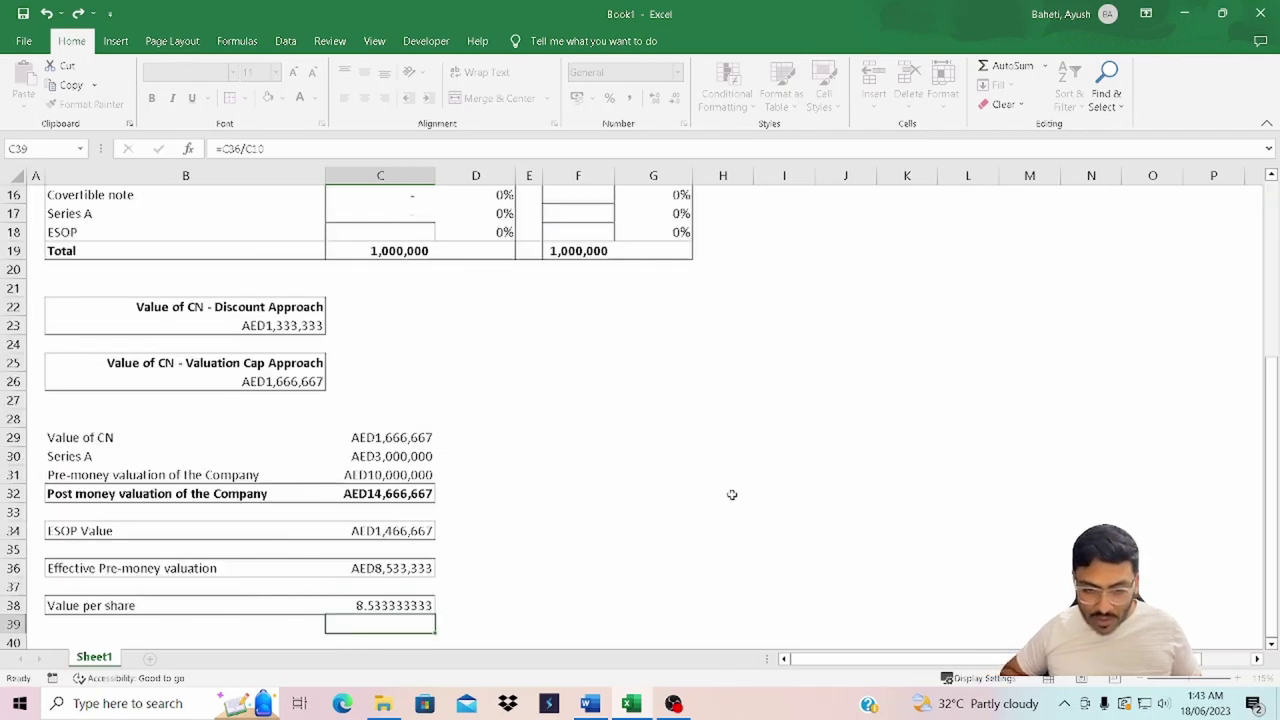
{"action": "key", "text": "Up"}
{"action": "key", "text": "Left"}
{"action": "key", "text": "Right"}
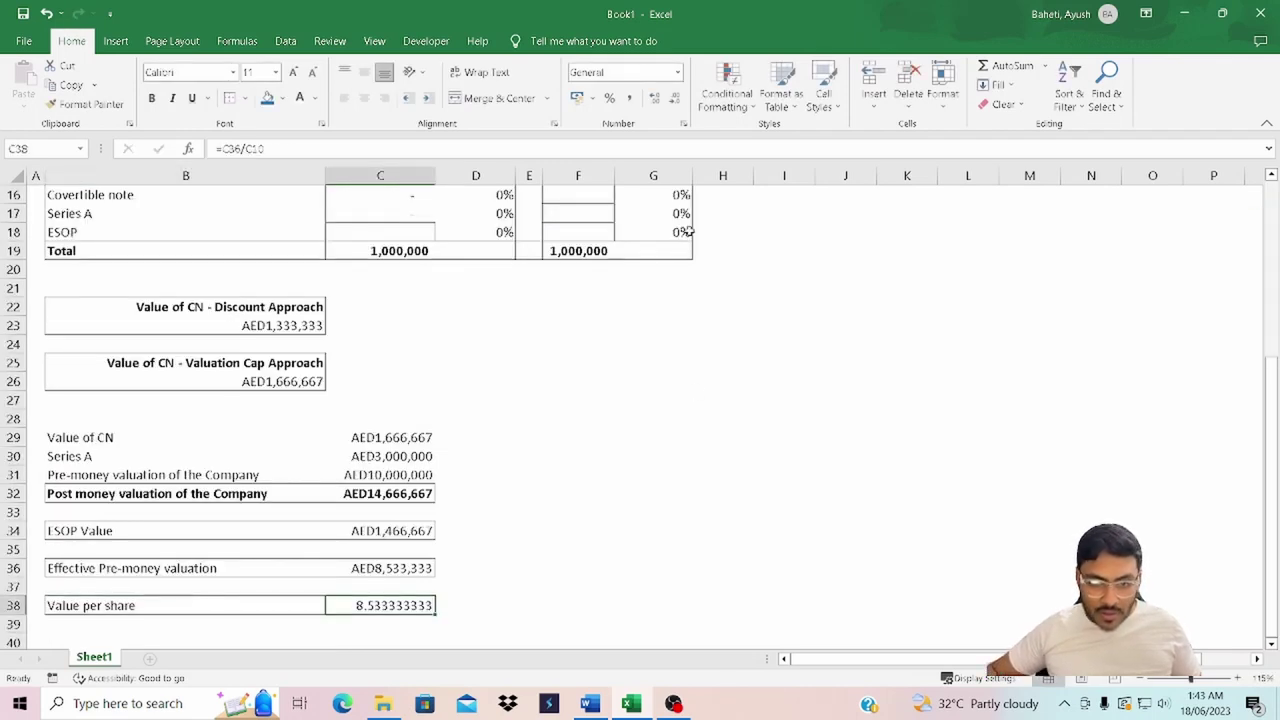
- Format the value per share as a number showing 8.53
{"action": "left_click", "coordinate": [676, 100]}
{"action": "left_click", "coordinate": [676, 100]}
{"action": "left_click", "coordinate": [676, 100]}
{"action": "left_click", "coordinate": [676, 100]}
{"action": "left_click", "coordinate": [676, 100]}
{"action": "left_click", "coordinate": [676, 100]}
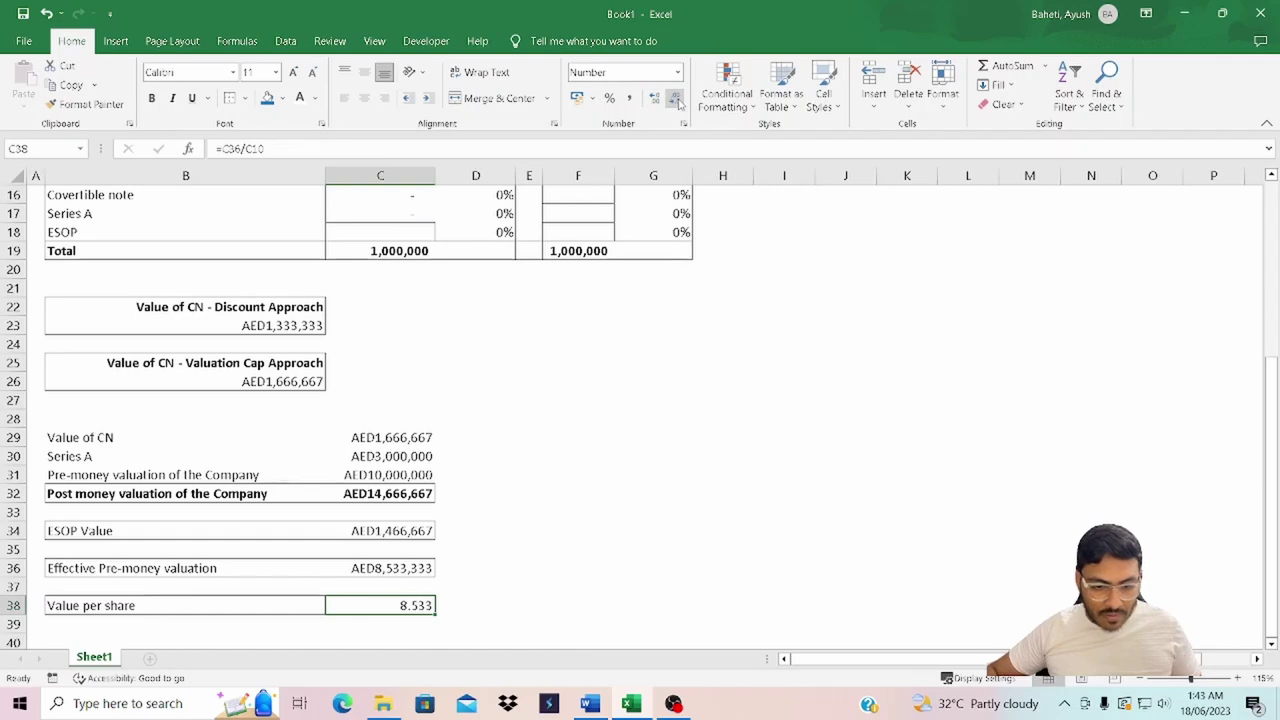
{"action": "left_click", "coordinate": [676, 100]}
- Start a 'Series A' label in B40
{"action": "left_click", "coordinate": [131, 642]}
{"action": "scroll", "coordinate": [131, 560], "scroll_direction": "down", "scroll_amount": 2}
{"action": "type", "text": "Series"}
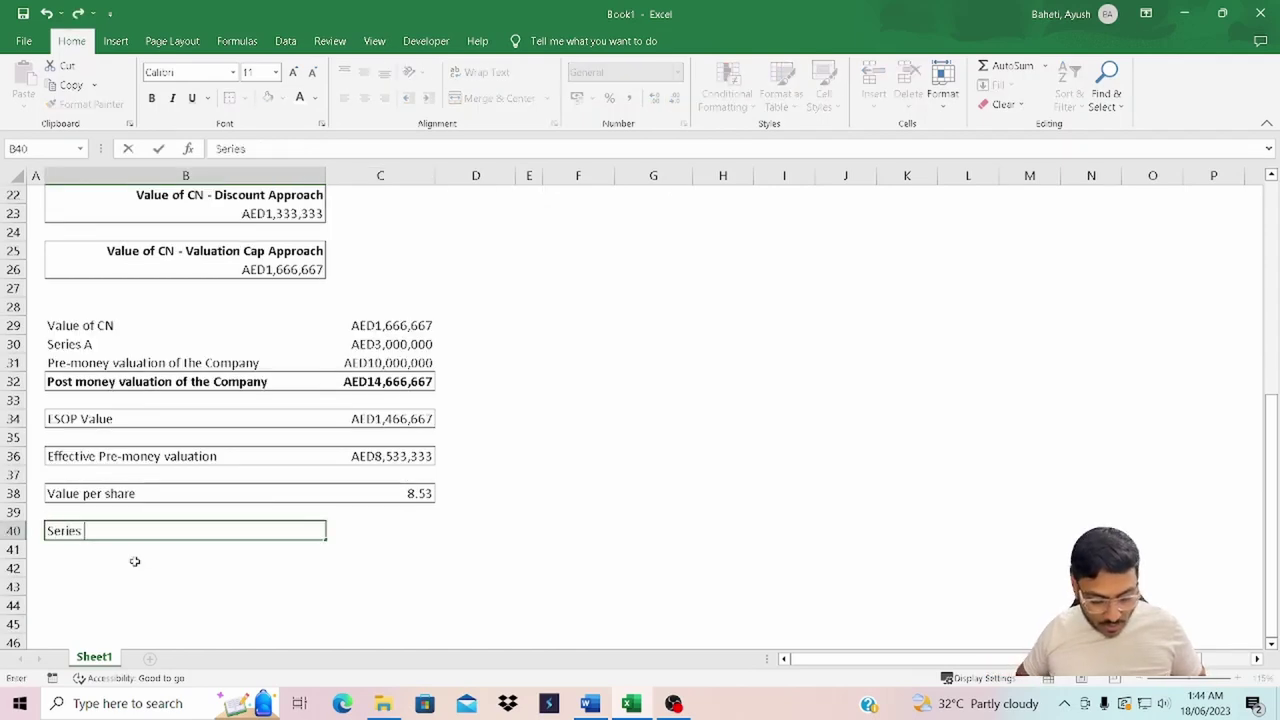
{"action": "type", "text": " A"}
- Calculate Series A shares in C40 as =C9/C38, giving 351,563
{"action": "key", "text": "Tab"}
{"action": "type", "text": "="}
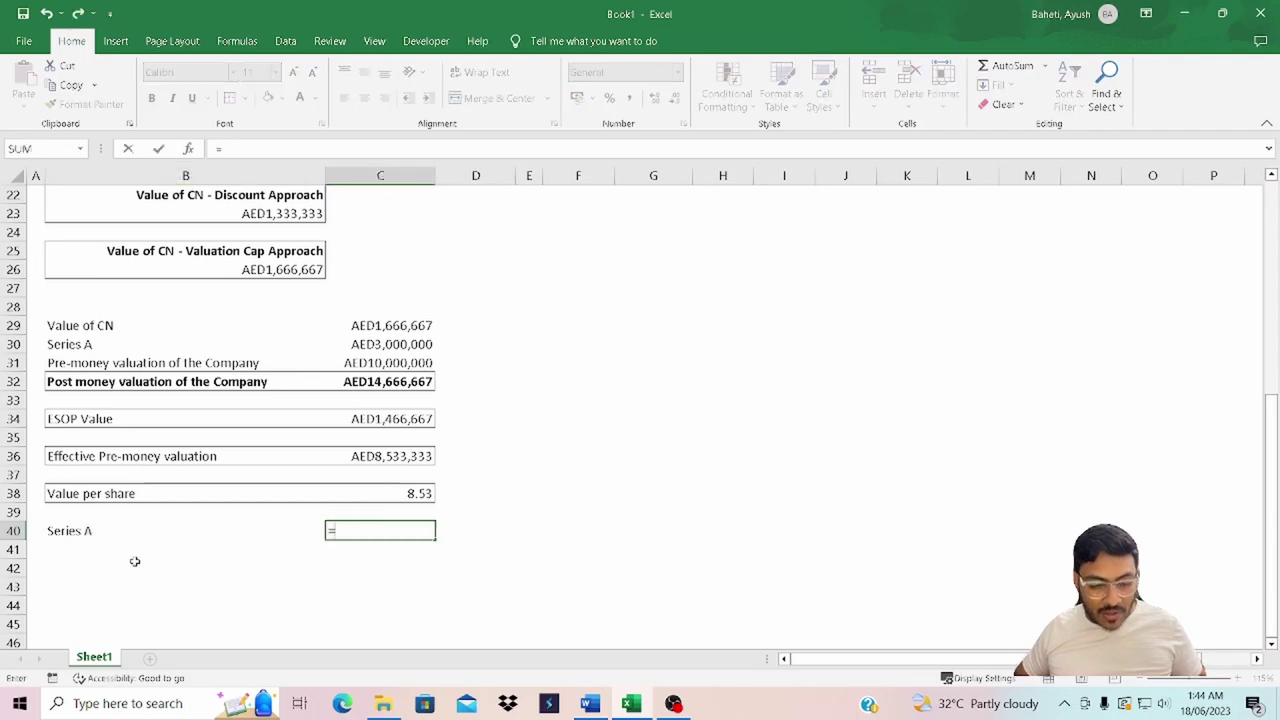
{"action": "scroll", "coordinate": [491, 394], "scroll_direction": "up", "scroll_amount": 6}
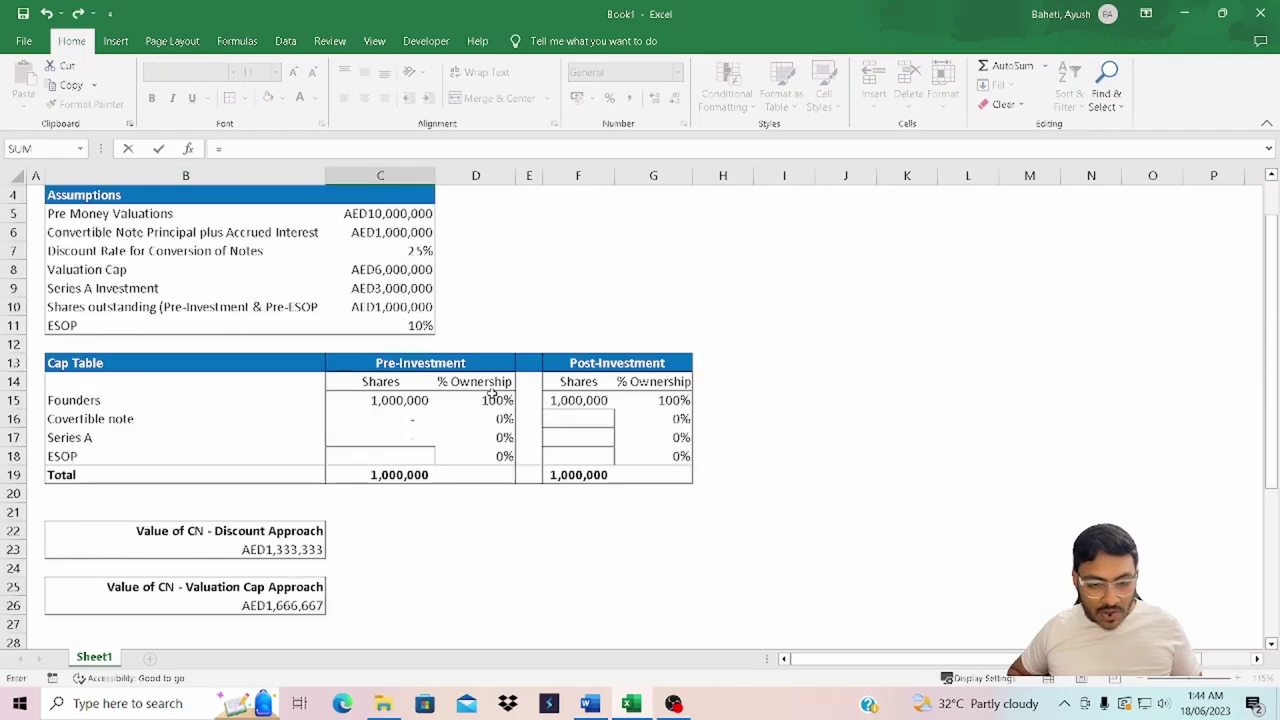
{"action": "left_click", "coordinate": [381, 290]}
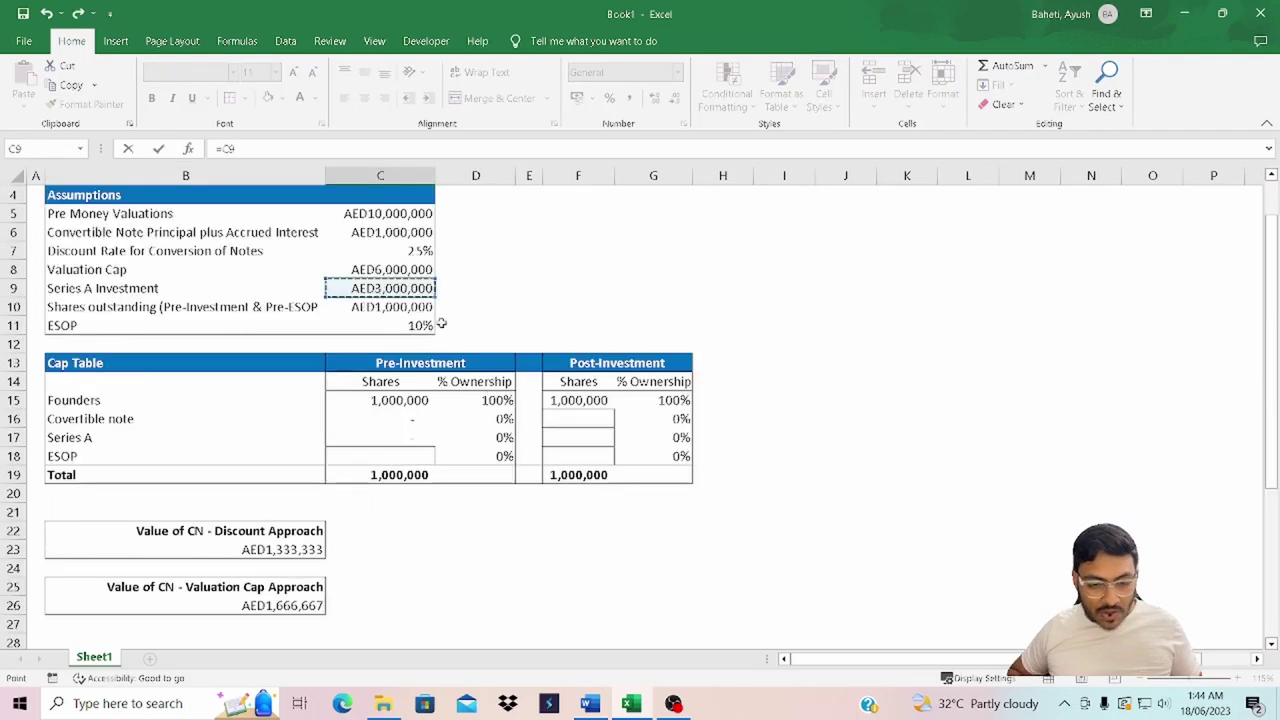
{"action": "type", "text": "/"}
{"action": "scroll", "coordinate": [514, 520], "scroll_direction": "down", "scroll_amount": 6}
{"action": "key", "text": "Up"}
{"action": "key", "text": "Up"}
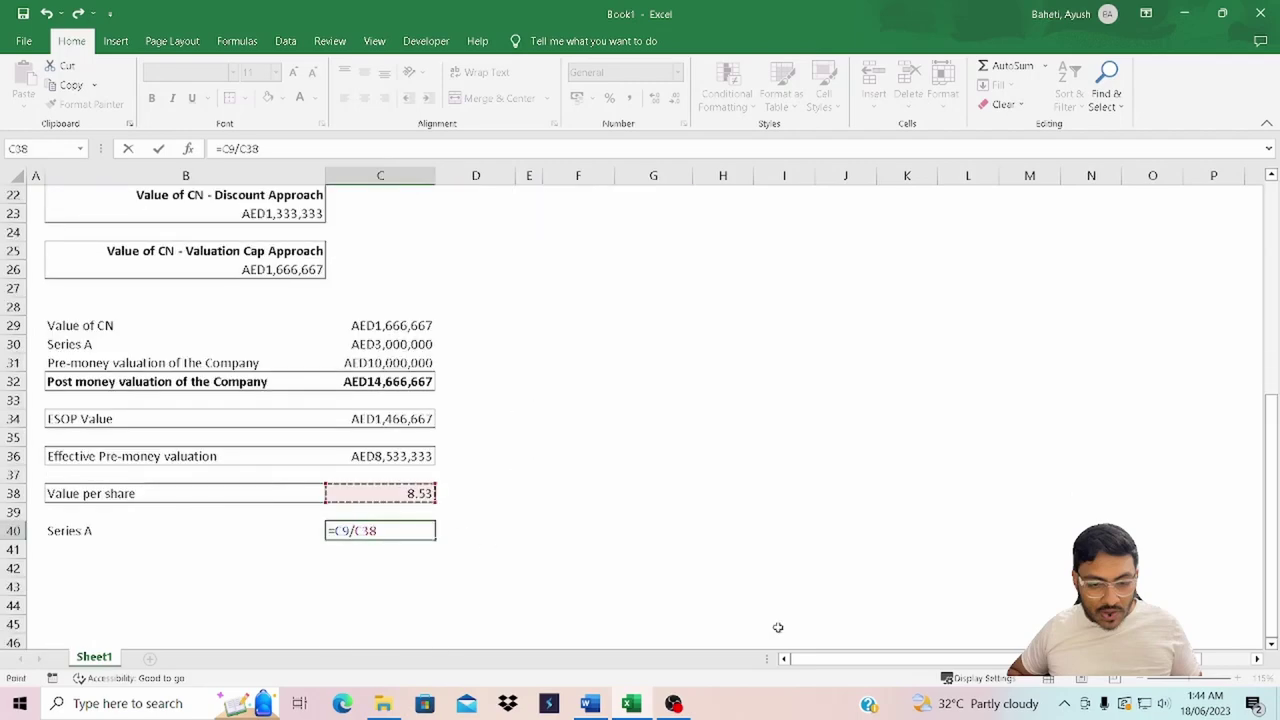
{"action": "key", "text": "ctrl+Return"}
{"action": "scroll", "coordinate": [573, 437], "scroll_direction": "up", "scroll_amount": 7}
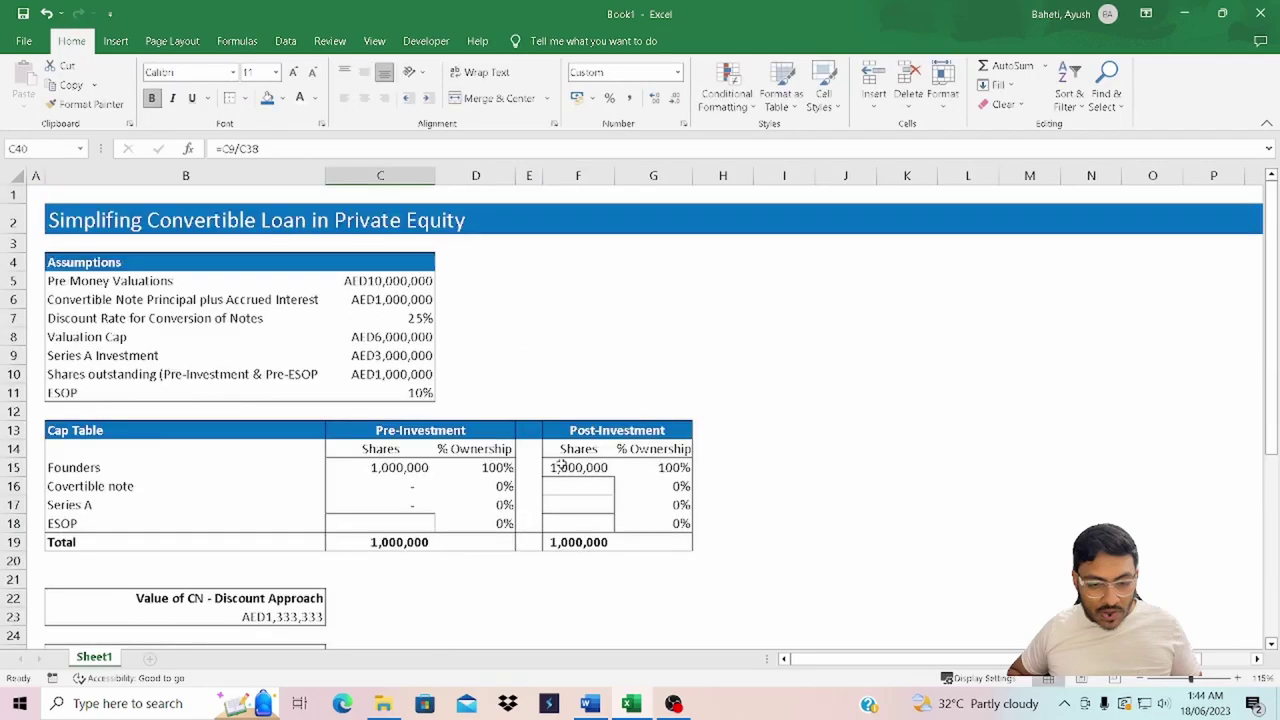
{"action": "scroll", "coordinate": [573, 437], "scroll_direction": "down", "scroll_amount": 1}
- Link post-investment Series A shares in F17 to C40, bringing the total to 1,351,563
{"action": "left_click", "coordinate": [574, 437]}
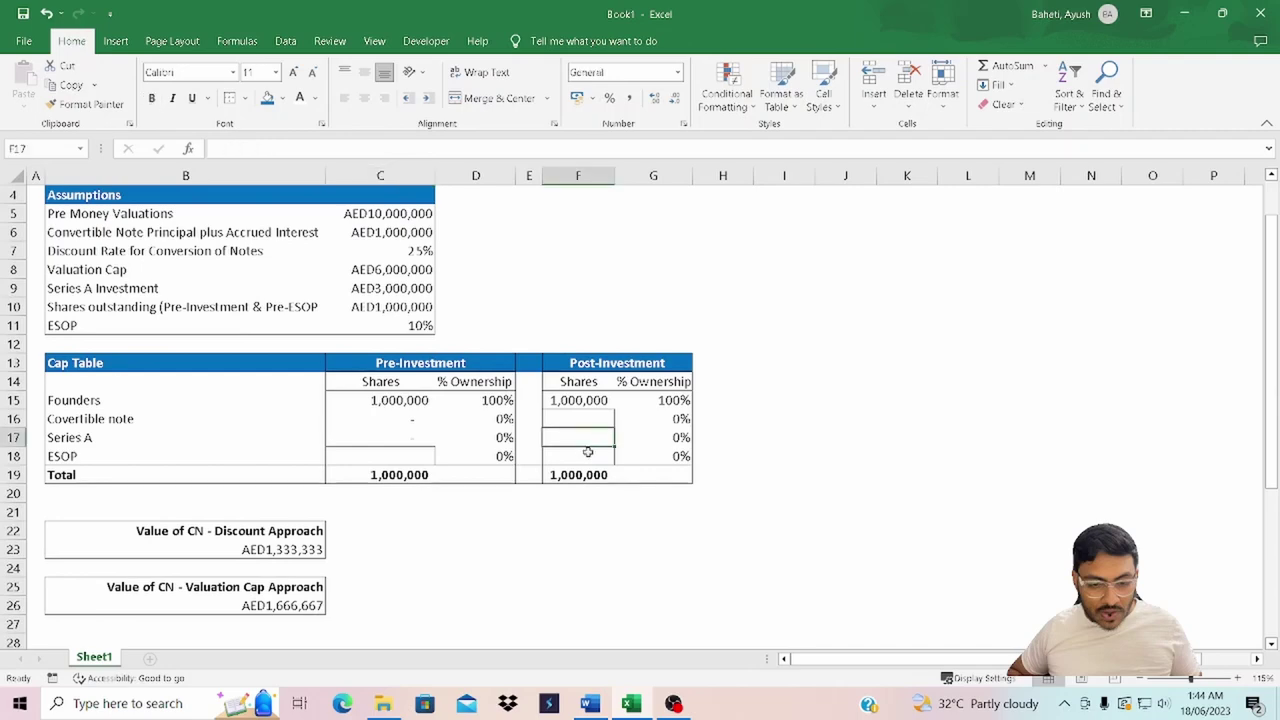
{"action": "type", "text": "="}
{"action": "scroll", "coordinate": [371, 491], "scroll_direction": "down", "scroll_amount": 5}
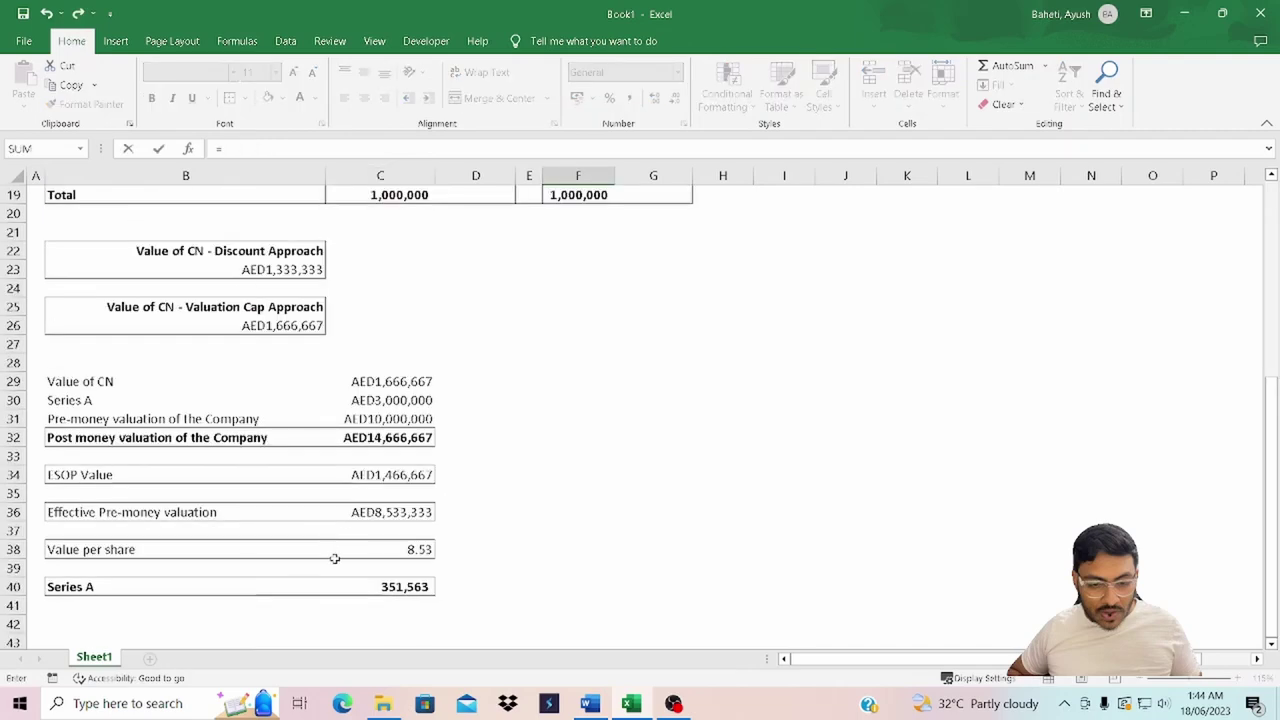
{"action": "left_click", "coordinate": [391, 586]}
{"action": "key", "text": "shift+Return"}
{"action": "scroll", "coordinate": [786, 629], "scroll_direction": "up", "scroll_amount": 1}
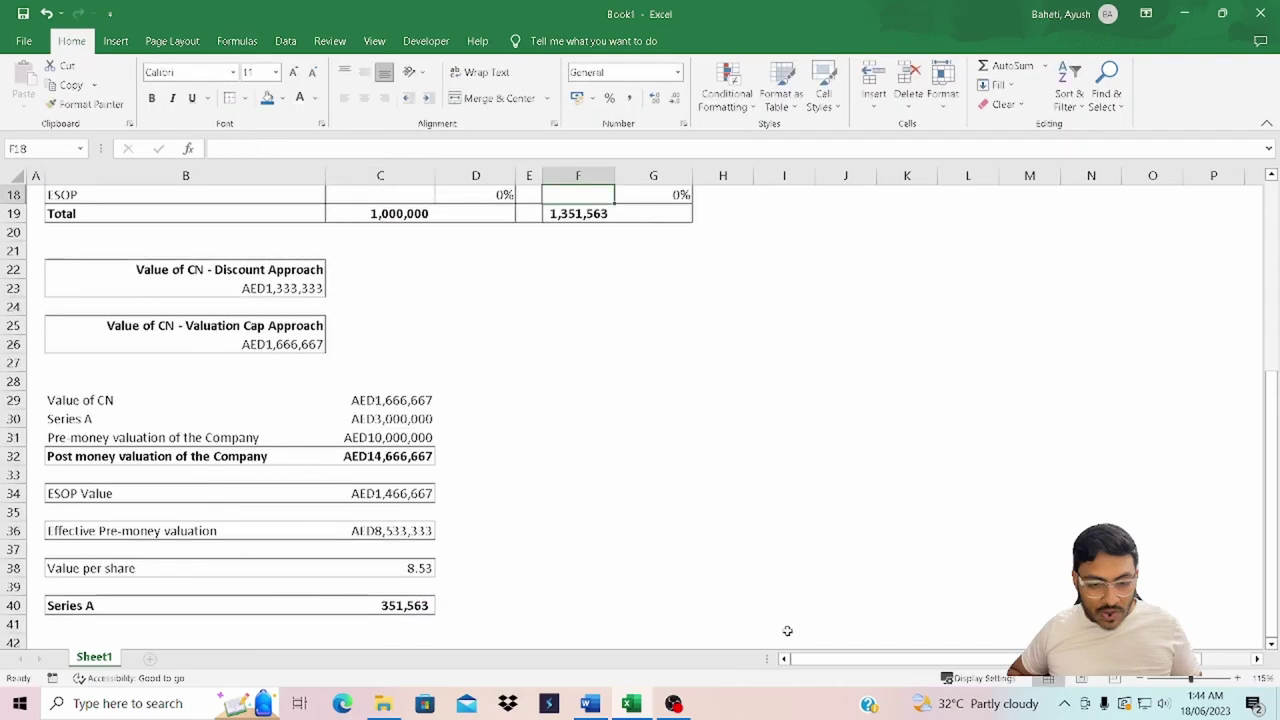
{"action": "scroll", "coordinate": [786, 631], "scroll_direction": "up", "scroll_amount": 1}
{"action": "scroll", "coordinate": [786, 631], "scroll_direction": "up", "scroll_amount": 4}
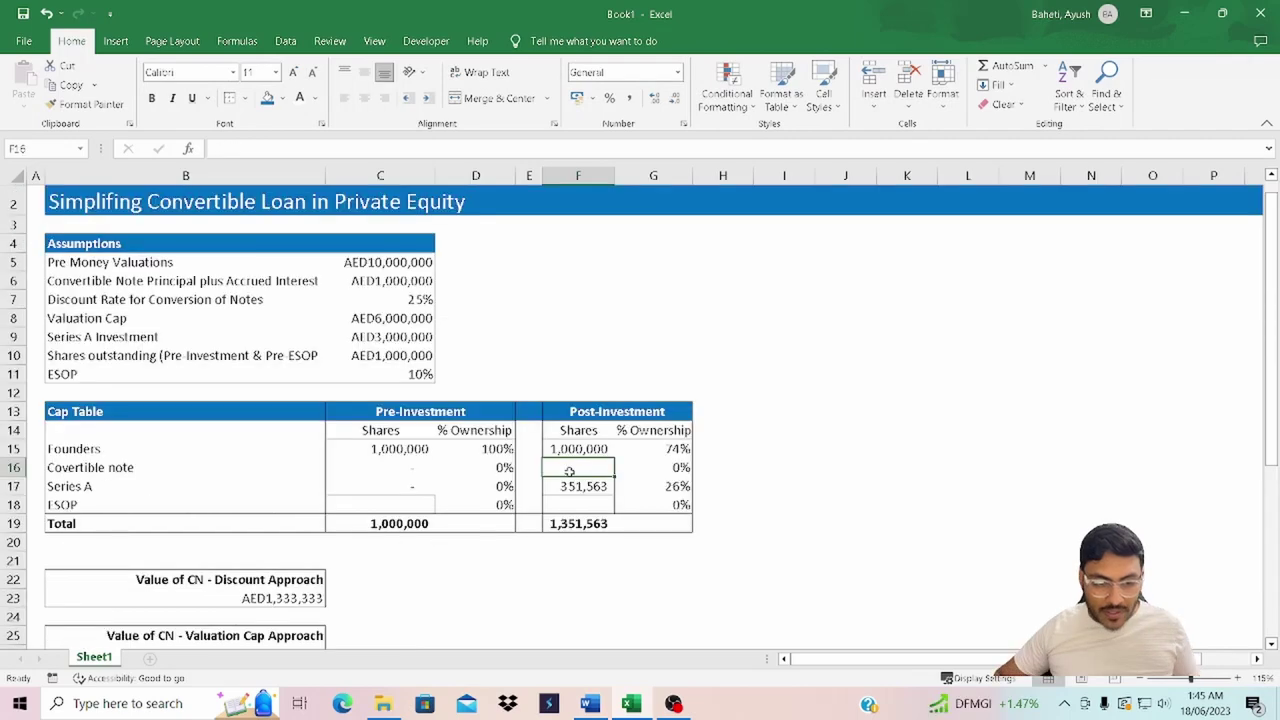
{"action": "scroll", "coordinate": [569, 472], "scroll_direction": "down", "scroll_amount": 1}
{"action": "scroll", "coordinate": [503, 506], "scroll_direction": "down", "scroll_amount": 8}
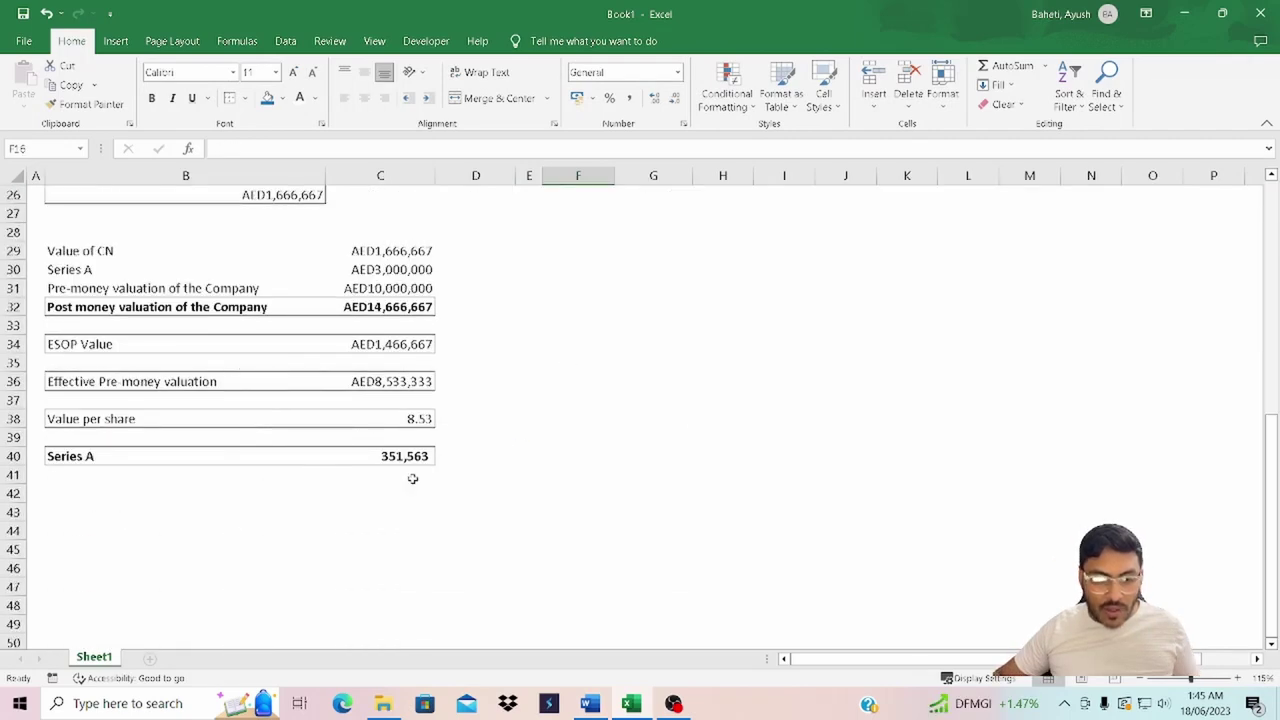
{"action": "scroll", "coordinate": [414, 477], "scroll_direction": "up", "scroll_amount": 7}
{"action": "scroll", "coordinate": [251, 460], "scroll_direction": "down", "scroll_amount": 7}
{"action": "left_click", "coordinate": [251, 460]}
{"action": "scroll", "coordinate": [251, 460], "scroll_direction": "down", "scroll_amount": 3}
{"action": "scroll", "coordinate": [251, 457], "scroll_direction": "up", "scroll_amount": 13}
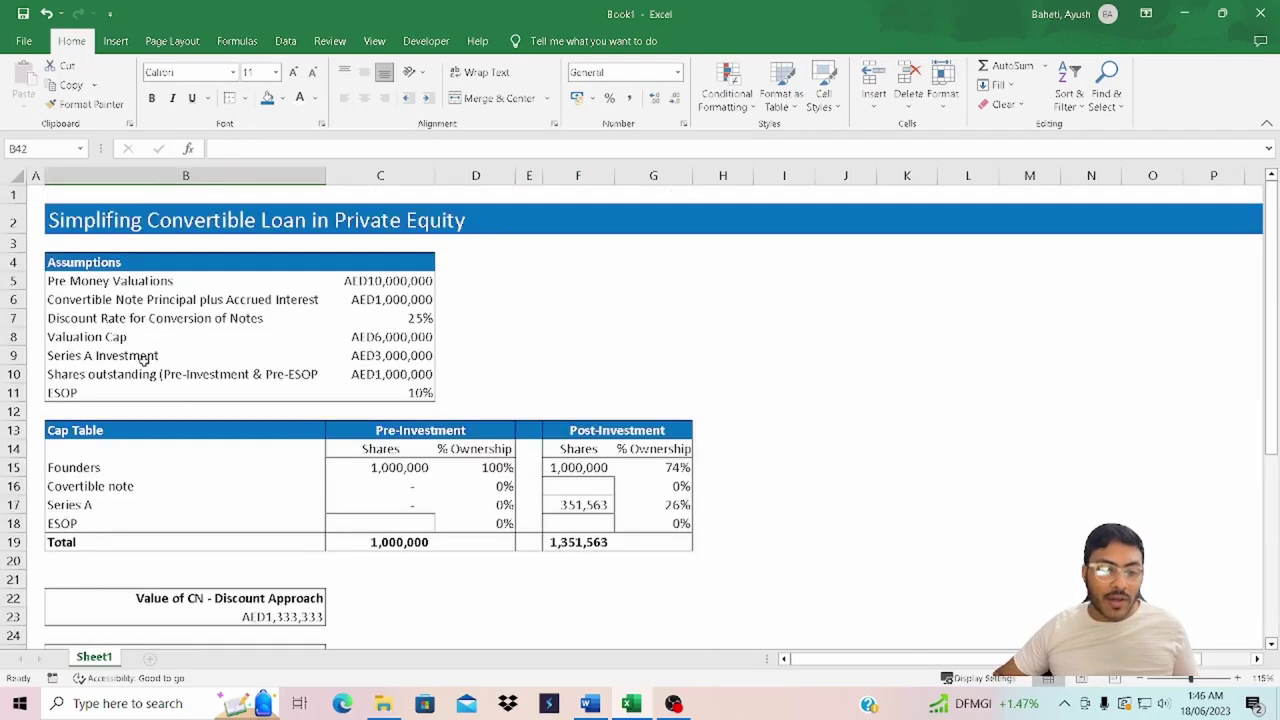
{"action": "left_click", "coordinate": [82, 320]}
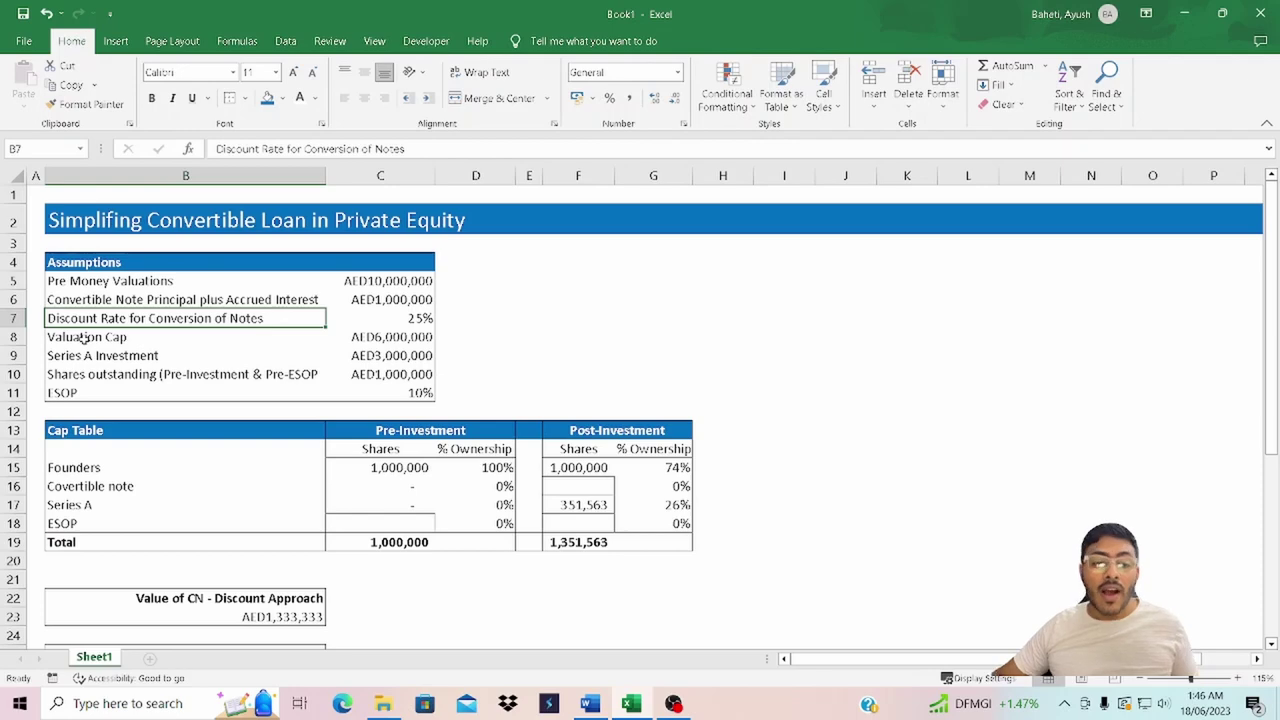
{"action": "scroll", "coordinate": [100, 350], "scroll_direction": "down", "scroll_amount": 9}
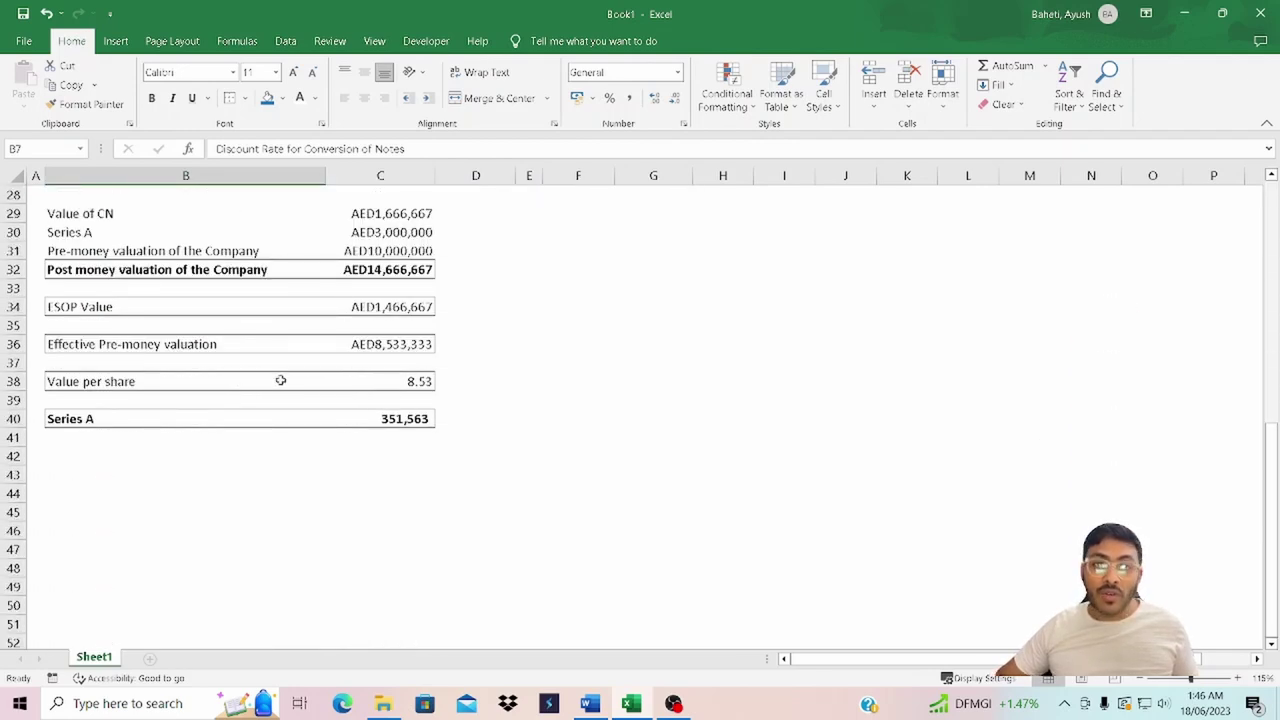
{"action": "scroll", "coordinate": [281, 380], "scroll_direction": "up", "scroll_amount": 4}
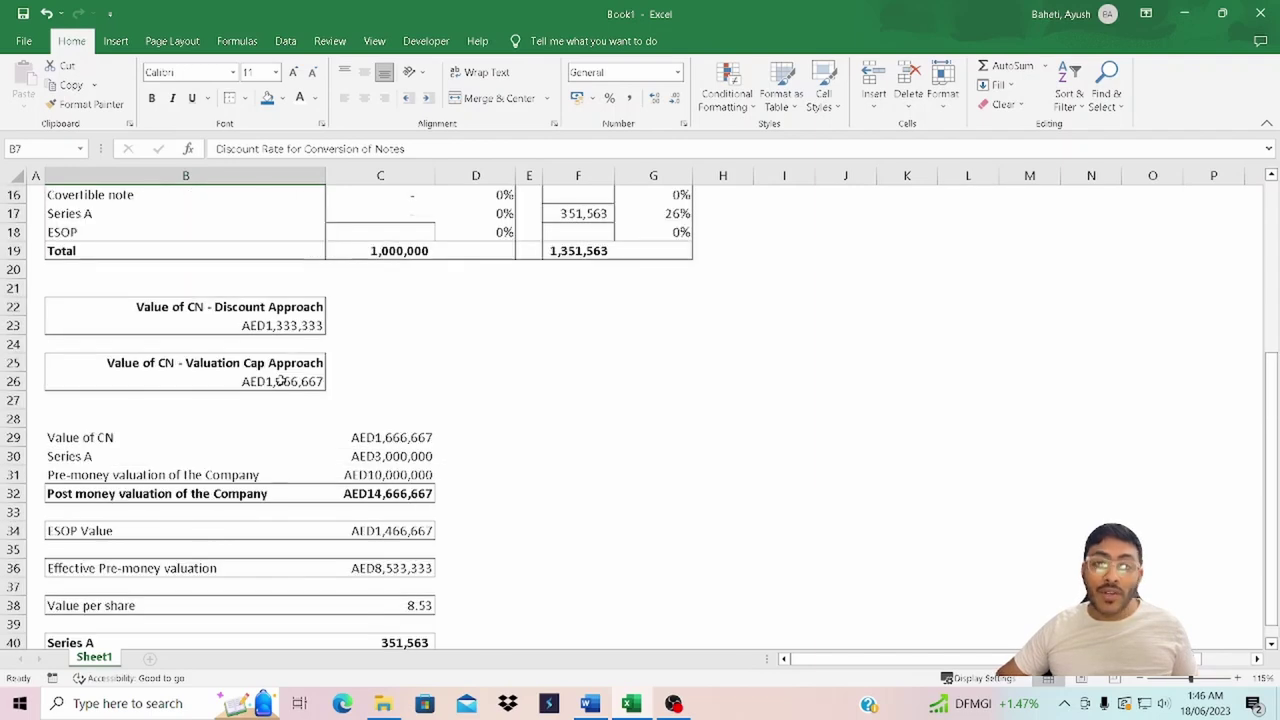
{"action": "scroll", "coordinate": [282, 385], "scroll_direction": "down", "scroll_amount": 5}
{"action": "left_click", "coordinate": [126, 406]}
{"action": "scroll", "coordinate": [128, 408], "scroll_direction": "down", "scroll_amount": 2}
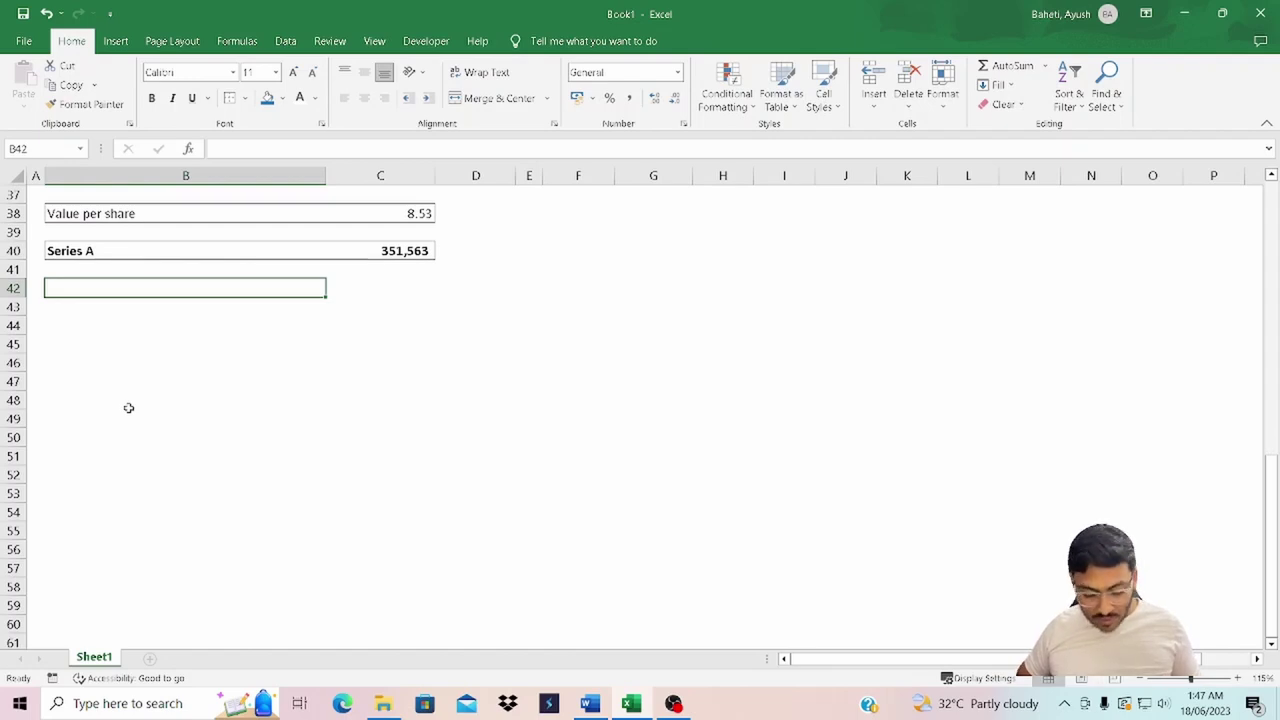
- Enter the Price for CN formula =(C8/C5)*C38 in C42, giving AED5.1
{"action": "key", "text": "Right"}
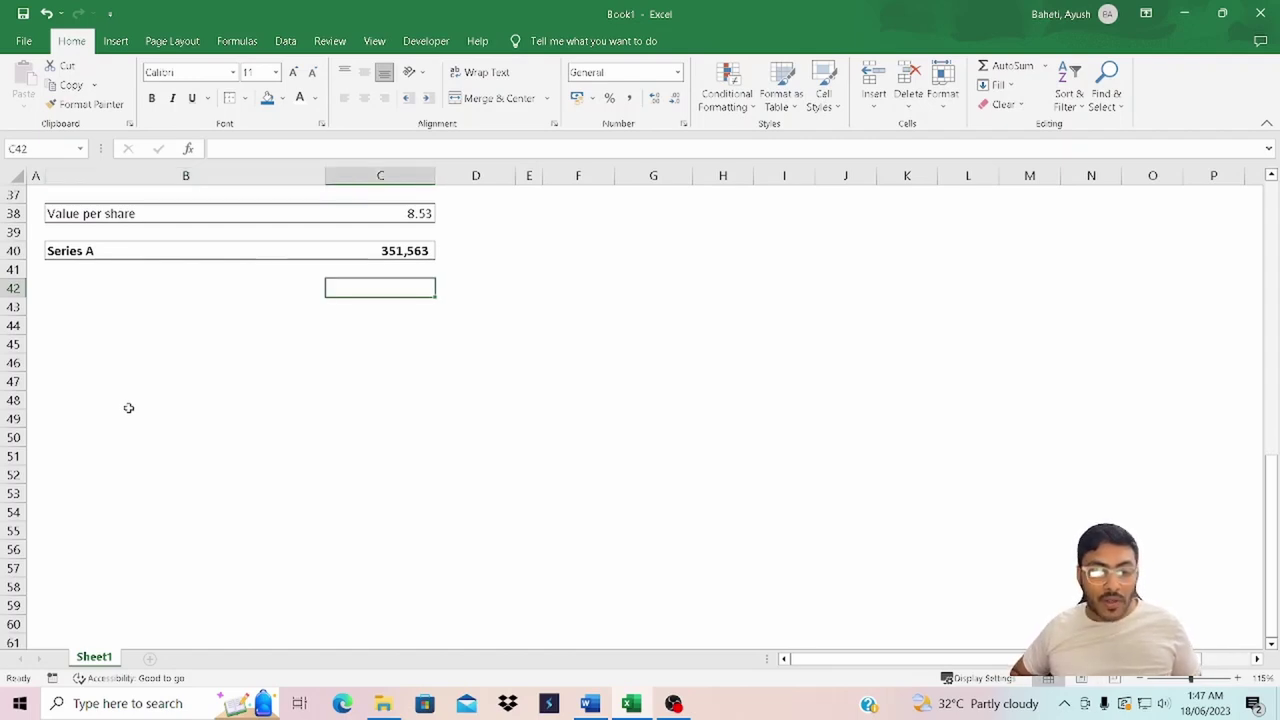
{"action": "type", "text": "="}
{"action": "scroll", "coordinate": [446, 460], "scroll_direction": "up", "scroll_amount": 12}
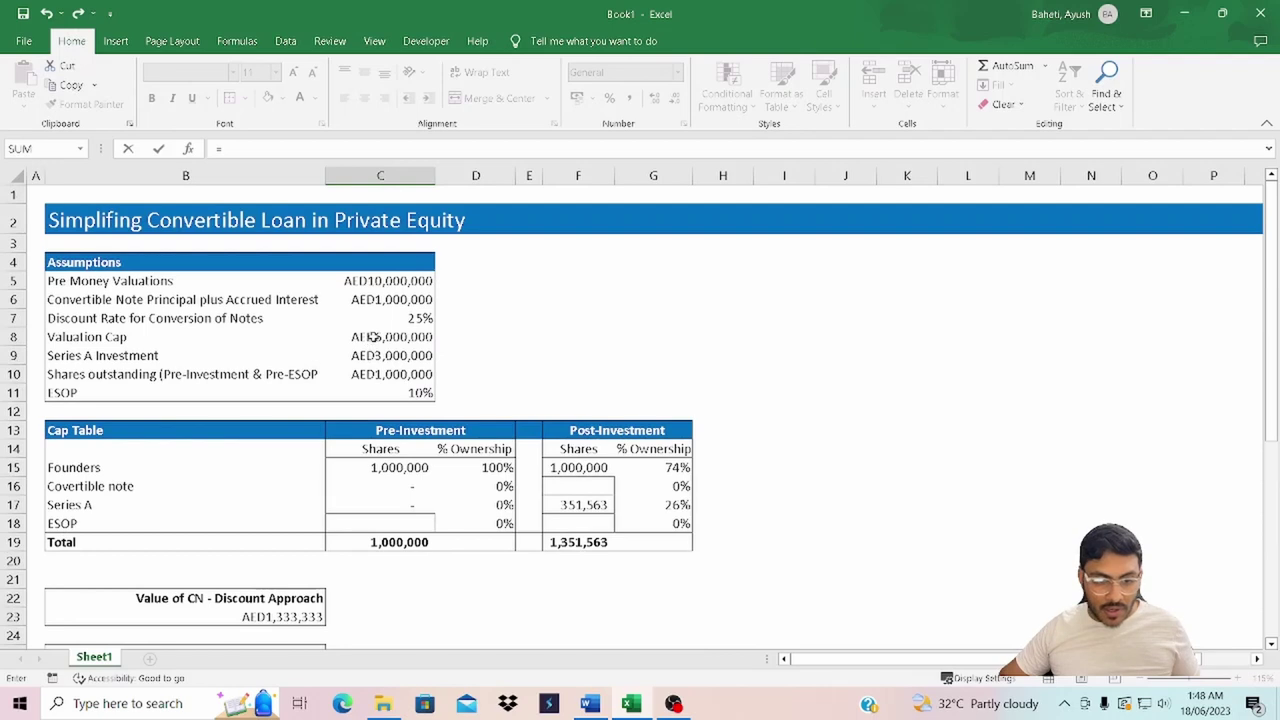
{"action": "left_click", "coordinate": [372, 337]}
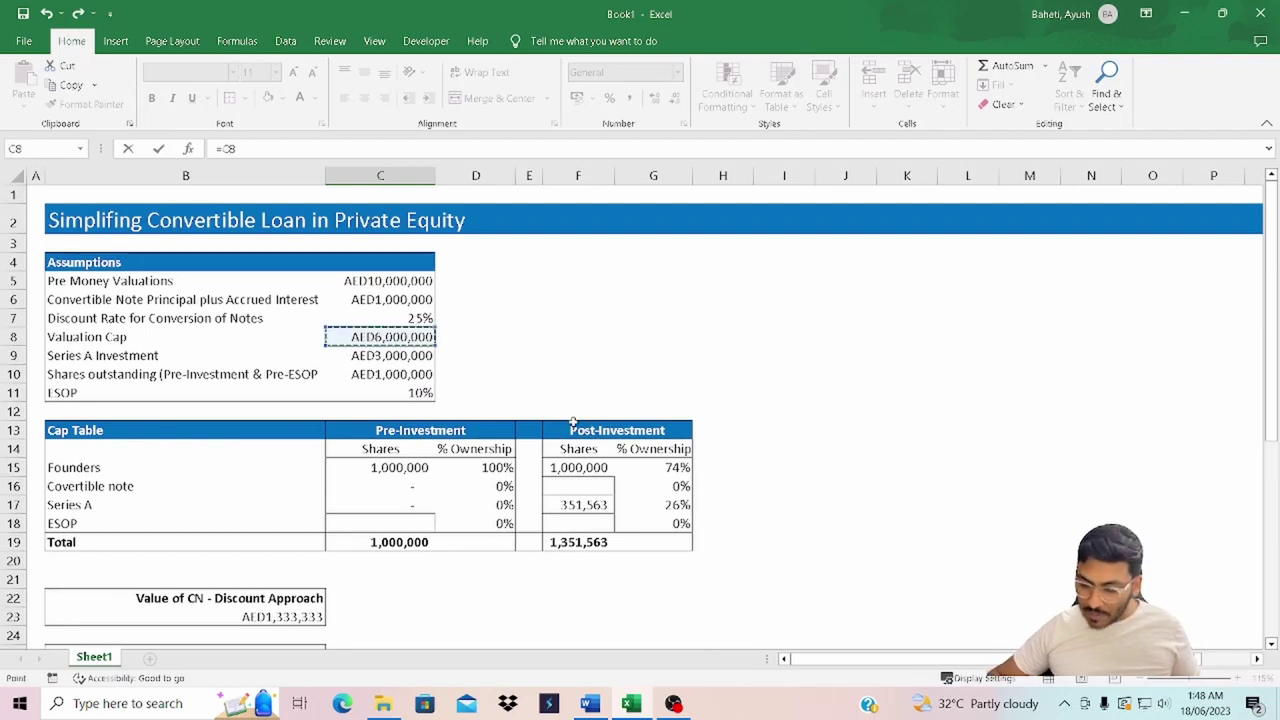
{"action": "type", "text": "/"}
{"action": "left_click", "coordinate": [388, 283]}
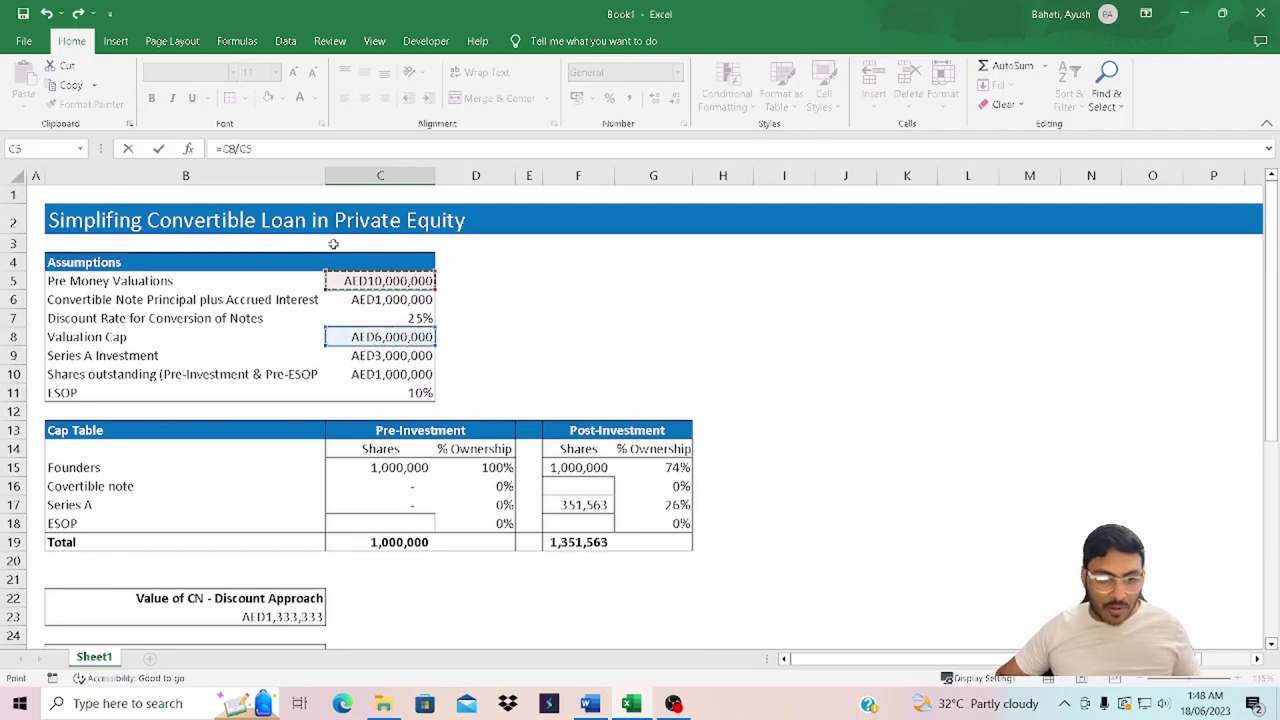
{"action": "type", "text": "("}
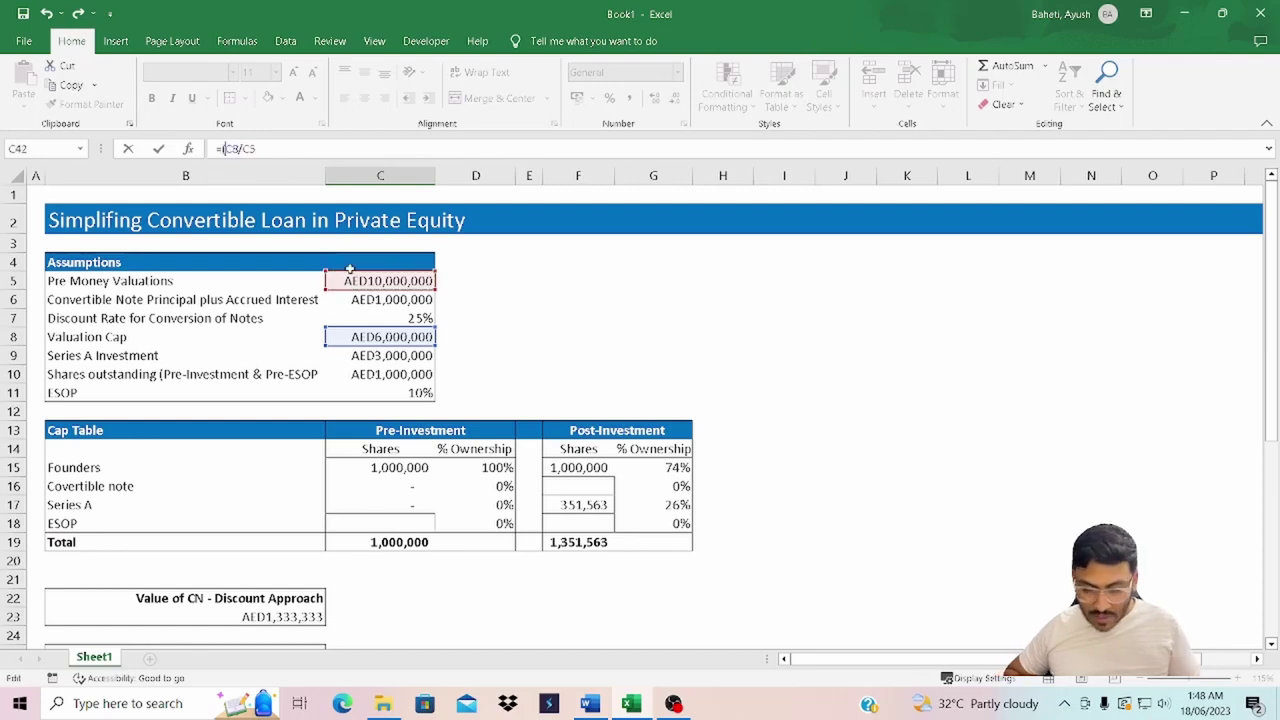
{"action": "type", "text": ")"}
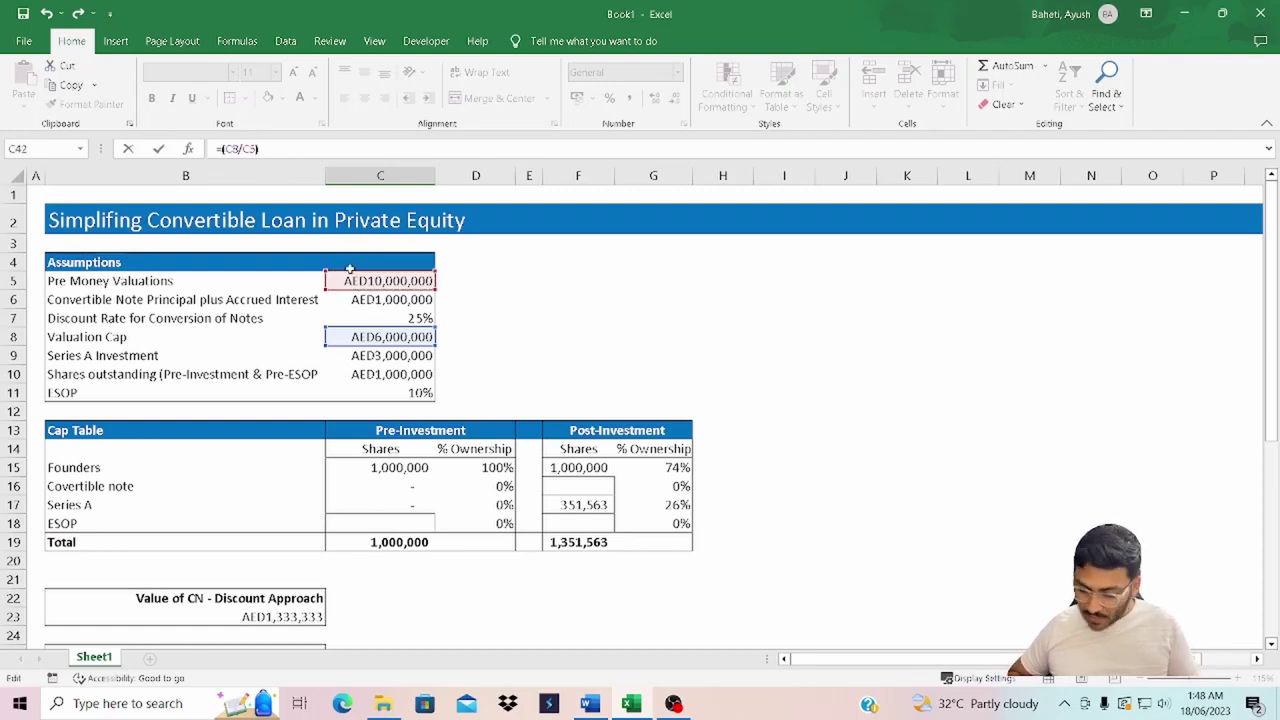
{"action": "type", "text": "*"}
{"action": "scroll", "coordinate": [792, 481], "scroll_direction": "down", "scroll_amount": 9}
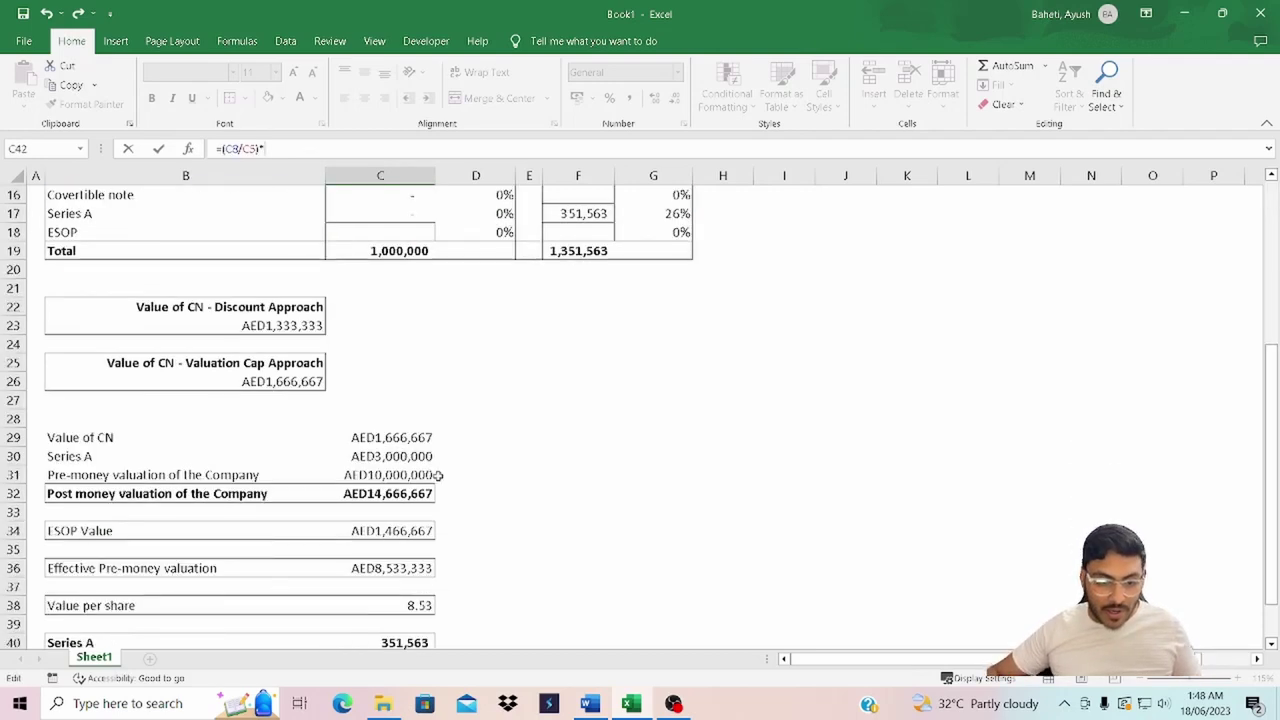
{"action": "key", "text": "Up"}
{"action": "key", "text": "Up"}
{"action": "key", "text": "Up"}
{"action": "key", "text": "Up"}
{"action": "key", "text": "Return"}
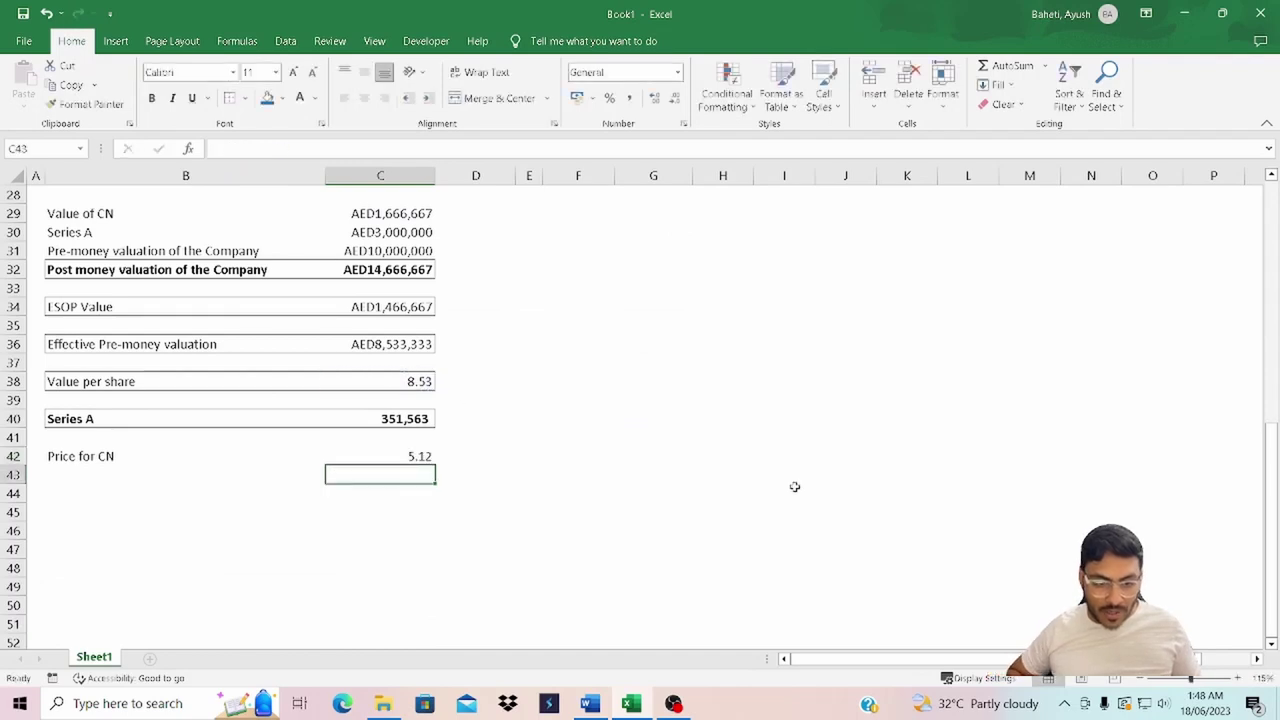
- Select across the Price for CN row and return to its value cell
{"action": "key", "text": "Up"}
{"action": "key", "text": "Left"}
{"action": "key", "text": "shift+Right"}
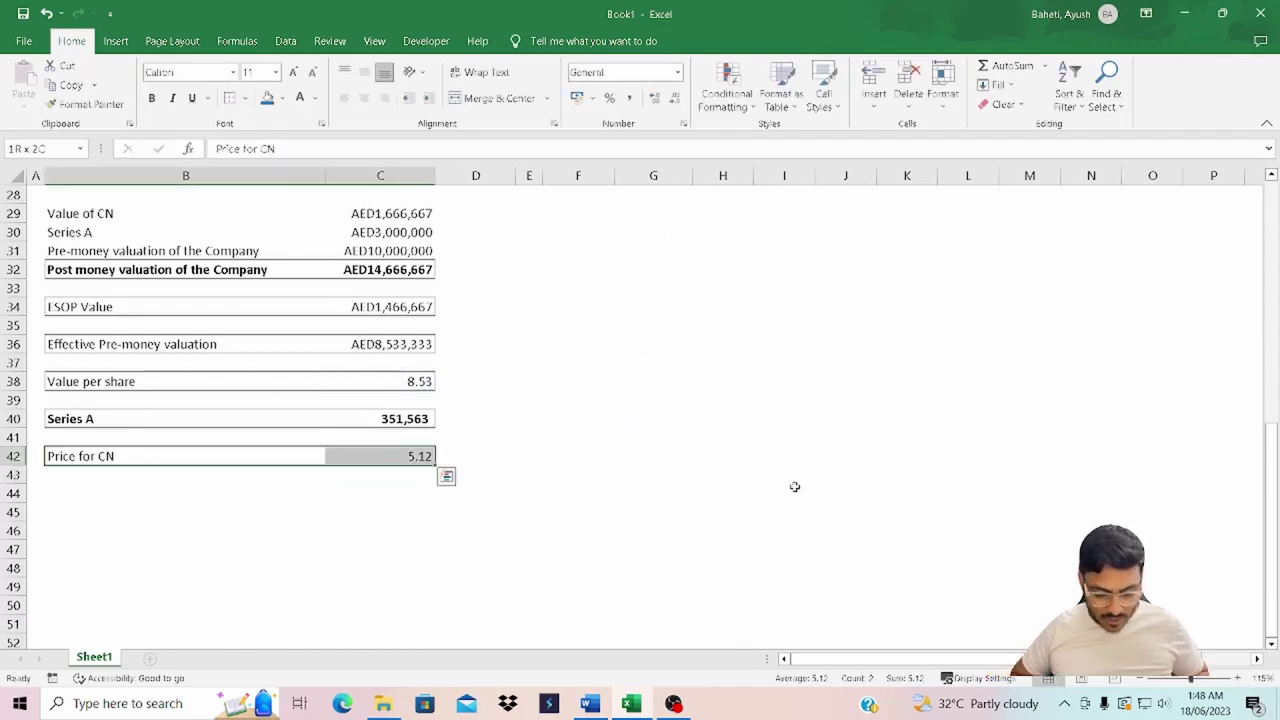
{"action": "key", "text": "shift+Left"}
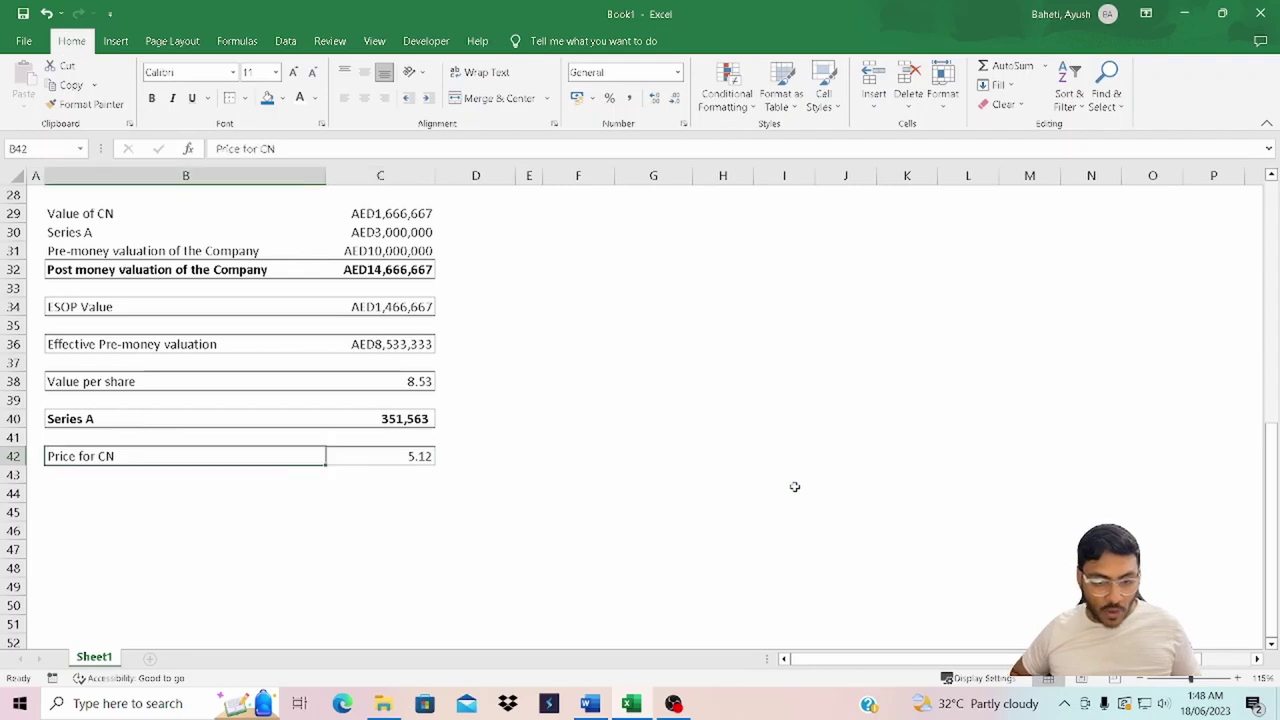
{"action": "key", "text": "Right"}
- Add a 'Number shares for CN' row with =C6/C42 in C44, giving 195,313
{"action": "key", "text": "Down"}
{"action": "key", "text": "Down"}
{"action": "key", "text": "Left"}
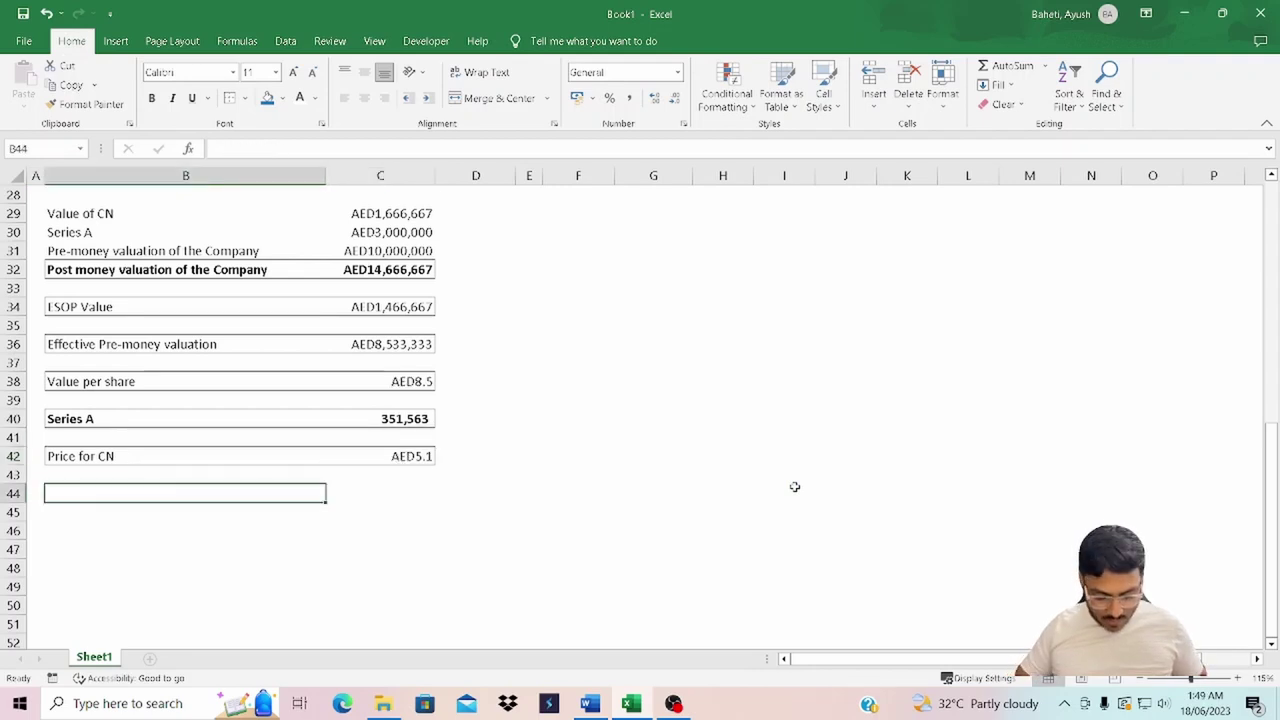
{"action": "type", "text": "Number sh"}
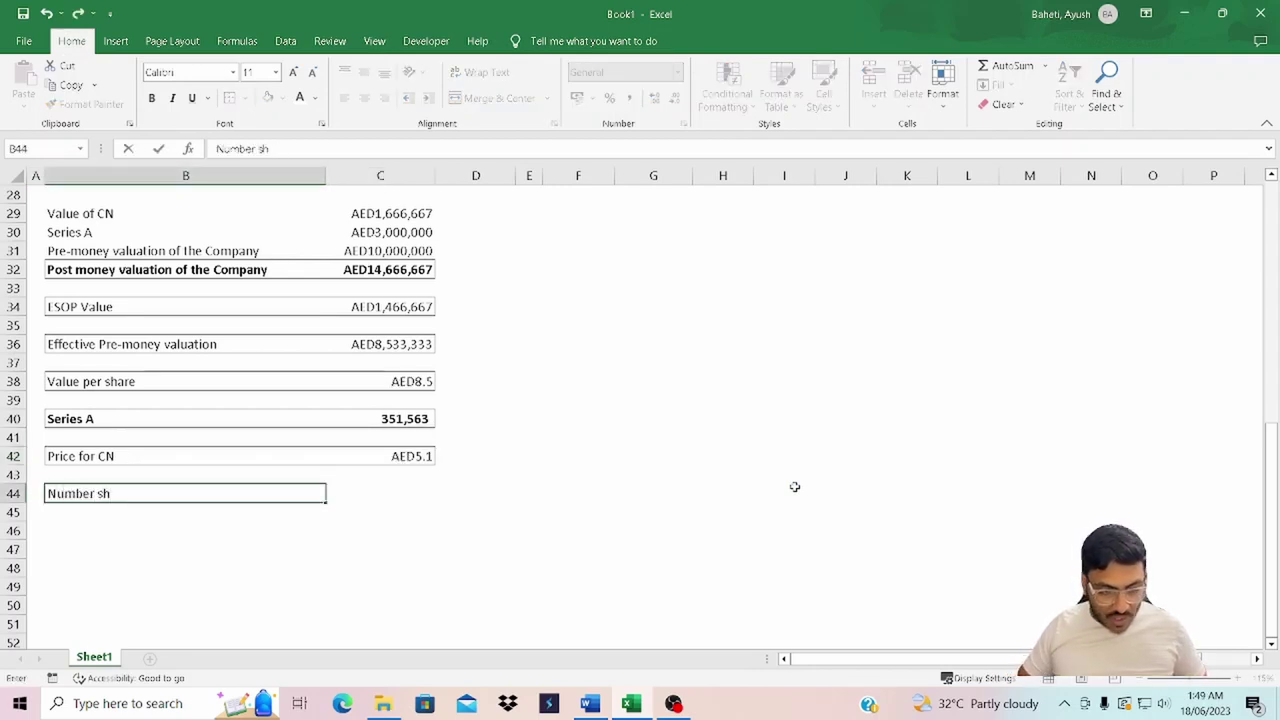
{"action": "type", "text": "ares for CN"}
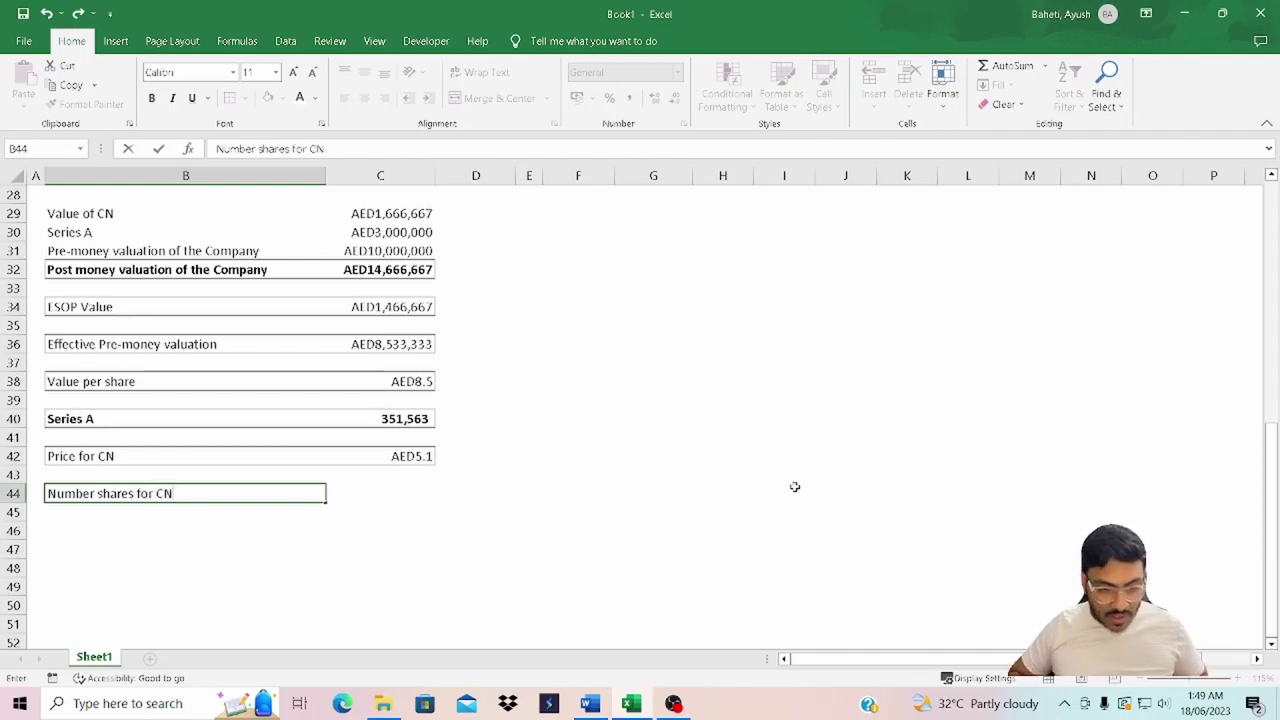
{"action": "key", "text": "Return"}
{"action": "key", "text": "Right"}
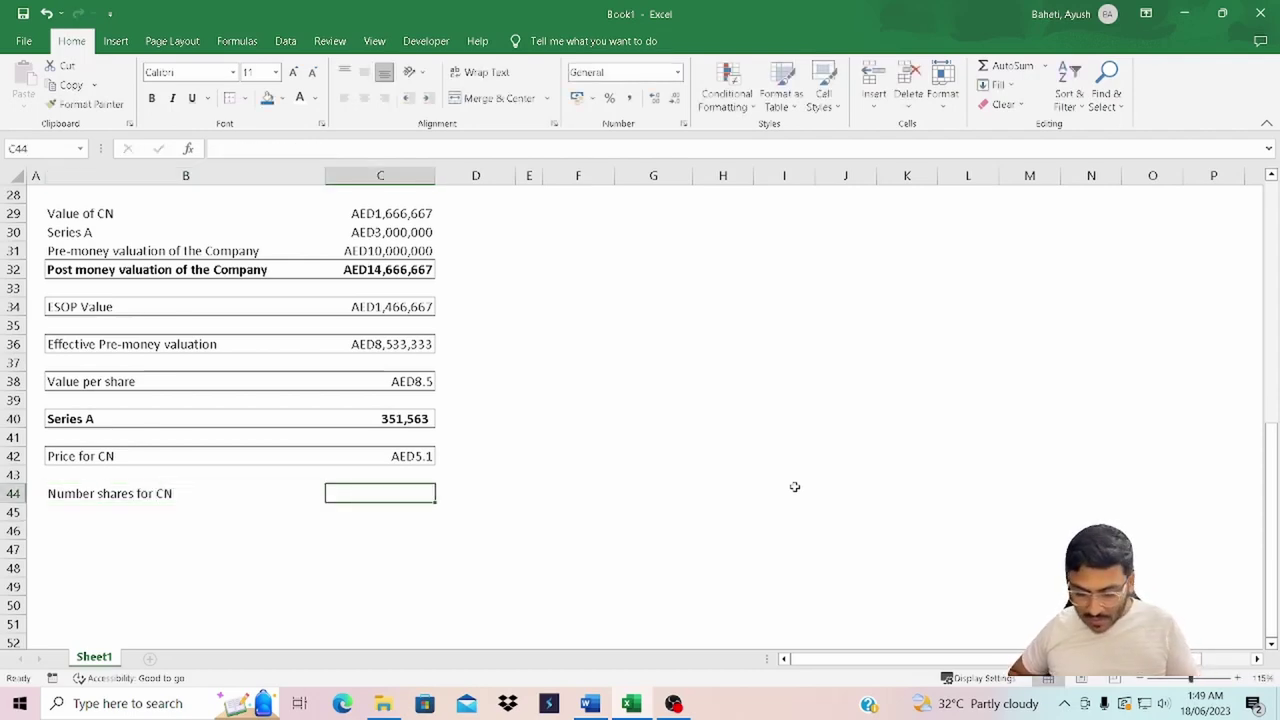
{"action": "type", "text": "="}
{"action": "scroll", "coordinate": [606, 454], "scroll_direction": "up", "scroll_amount": 9}
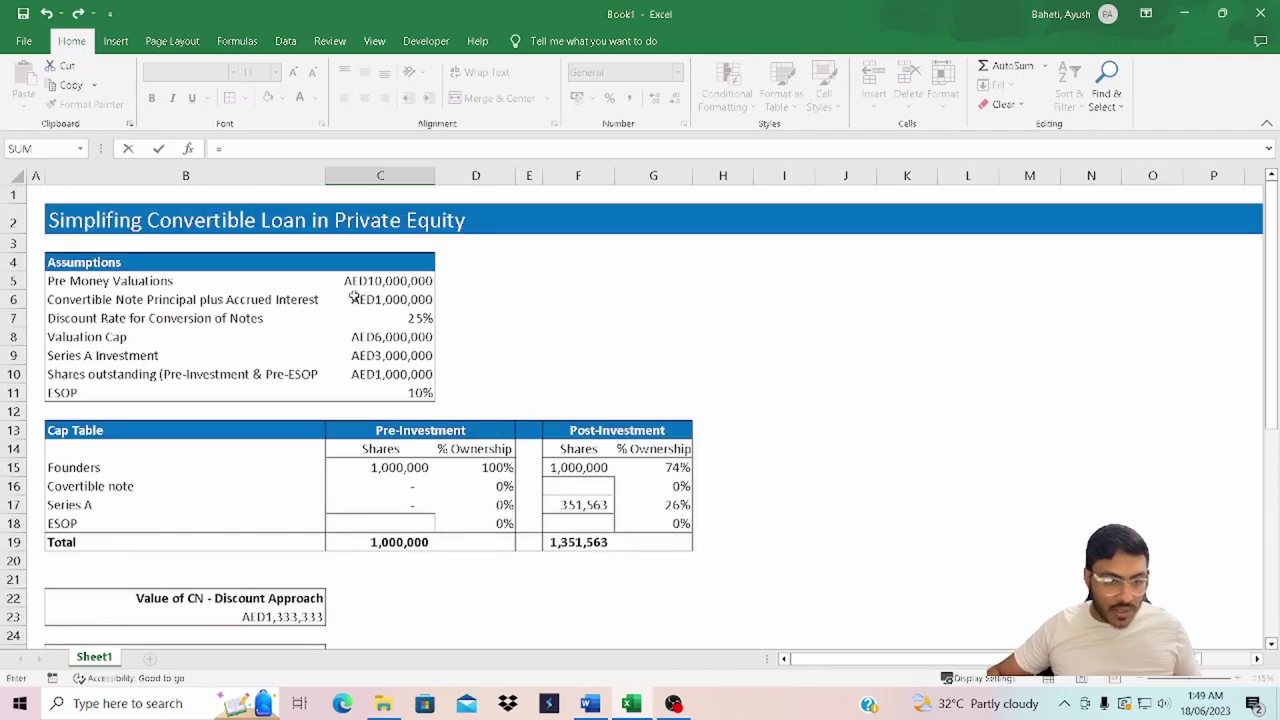
{"action": "left_click", "coordinate": [380, 300]}
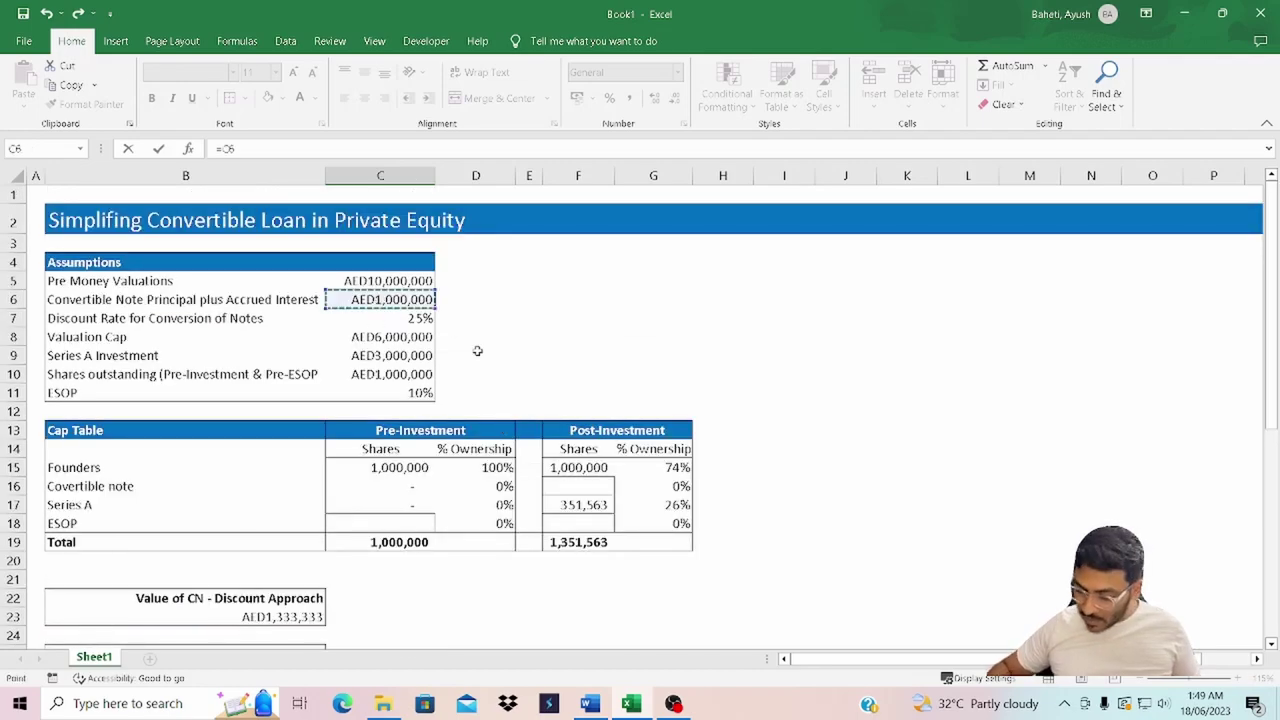
{"action": "type", "text": "/"}
{"action": "scroll", "coordinate": [451, 449], "scroll_direction": "down", "scroll_amount": 8}
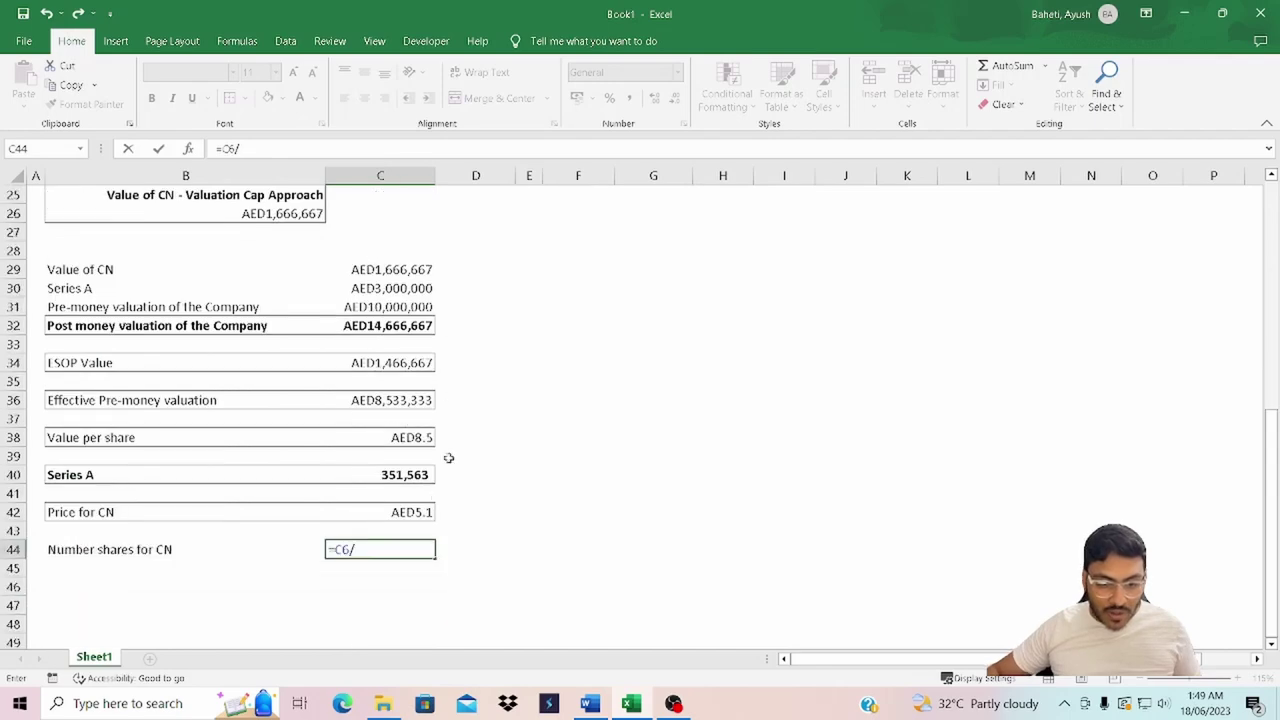
{"action": "left_click", "coordinate": [397, 510]}
{"action": "key", "text": "Return"}
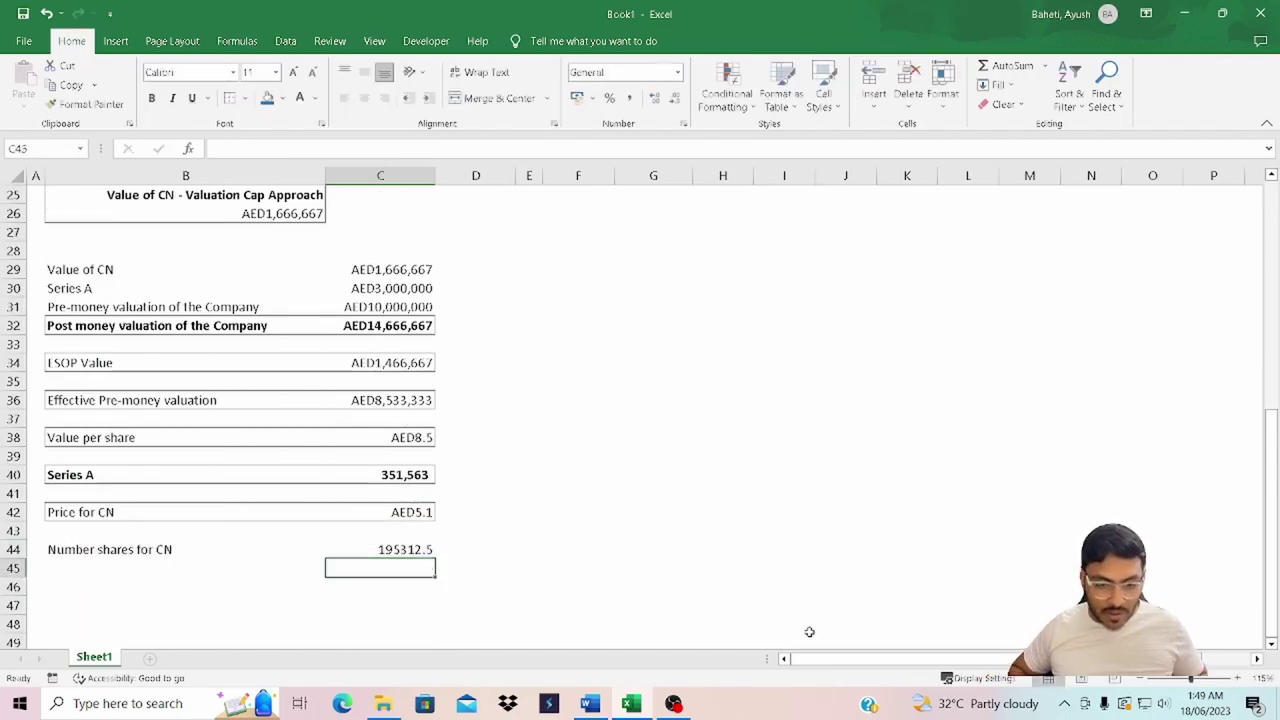
{"action": "key", "text": "Up"}
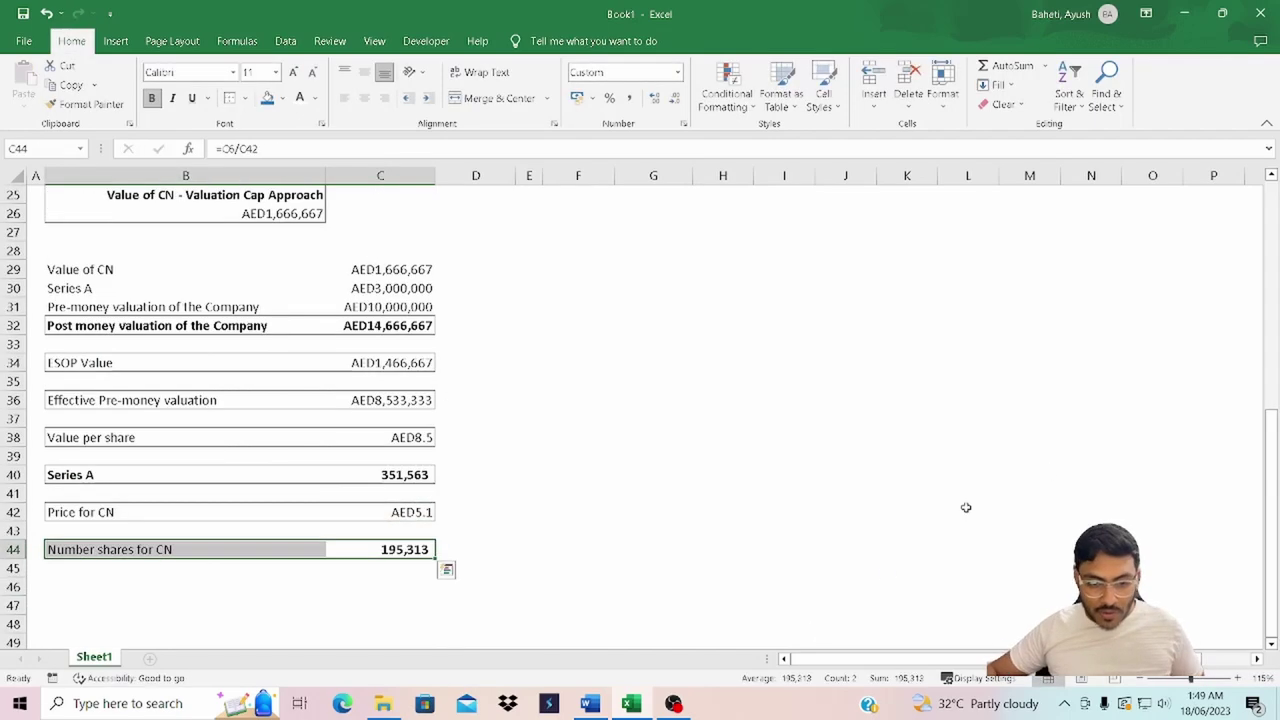
- Link post-investment Convertible note shares in F16 to C44, bringing the total to 1,546,875
{"action": "scroll", "coordinate": [566, 434], "scroll_direction": "up", "scroll_amount": 8}
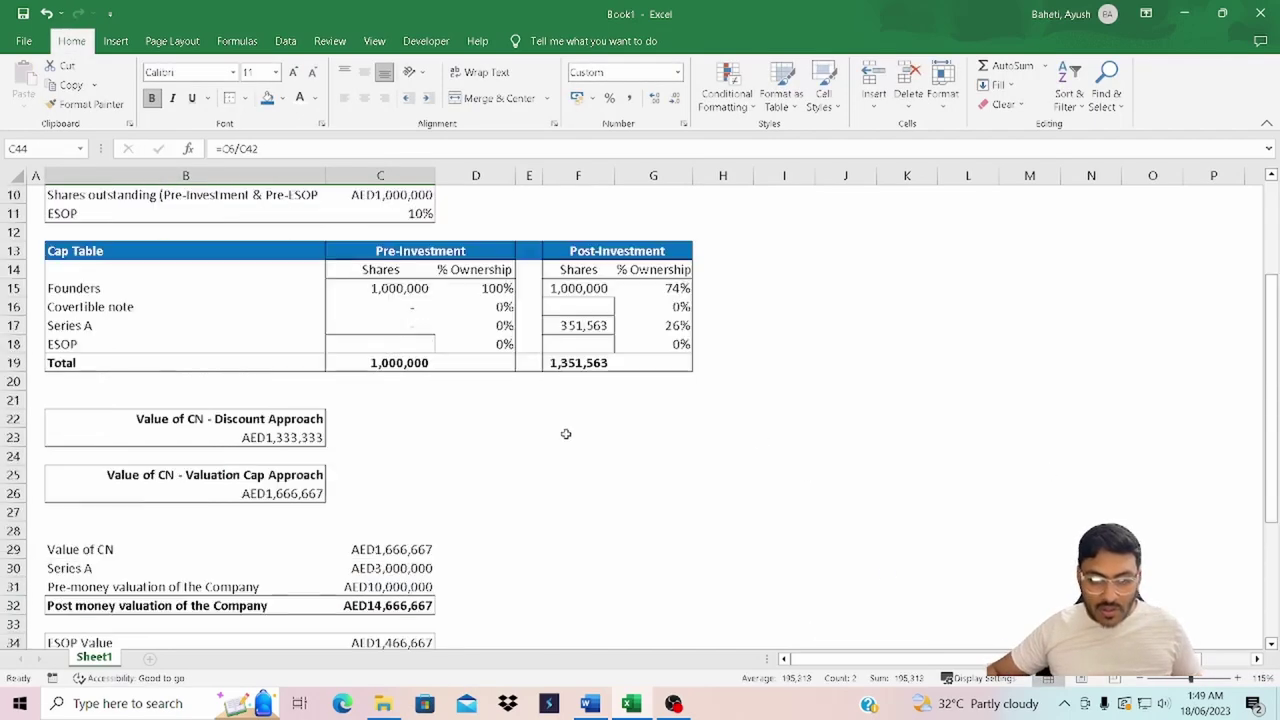
{"action": "double_click", "coordinate": [578, 485]}
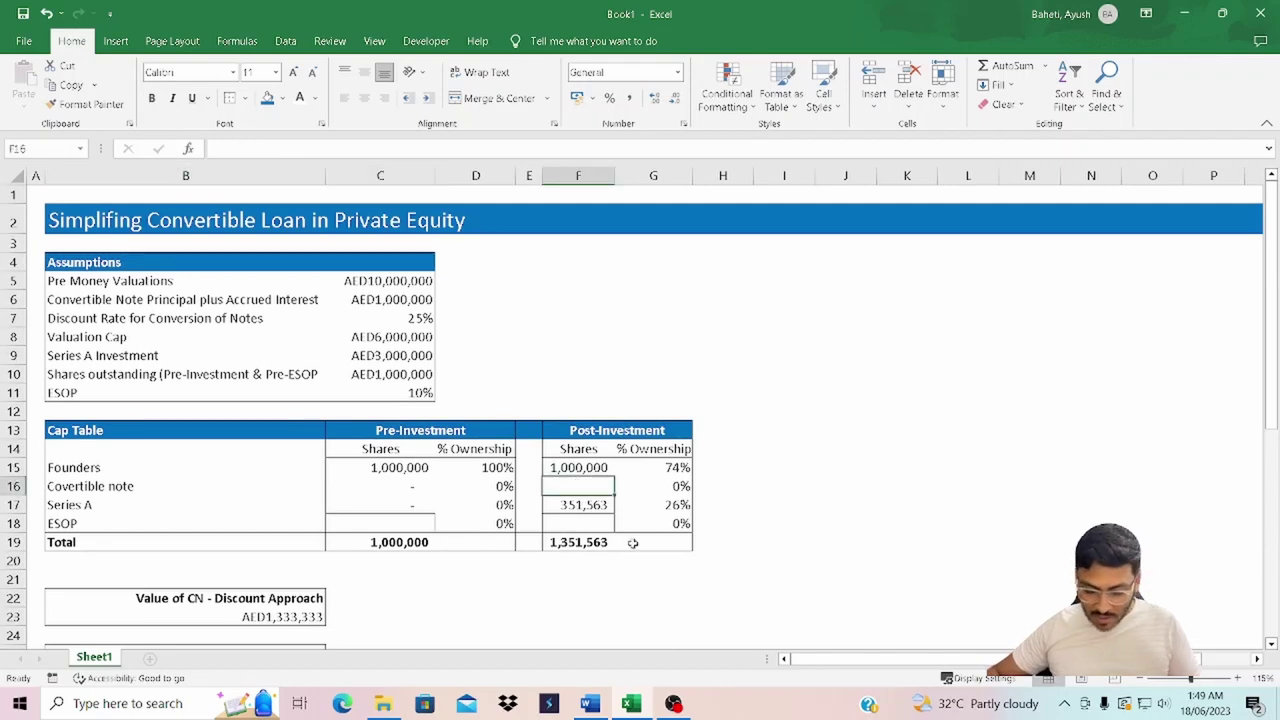
{"action": "type", "text": "="}
{"action": "scroll", "coordinate": [560, 536], "scroll_direction": "down", "scroll_amount": 9}
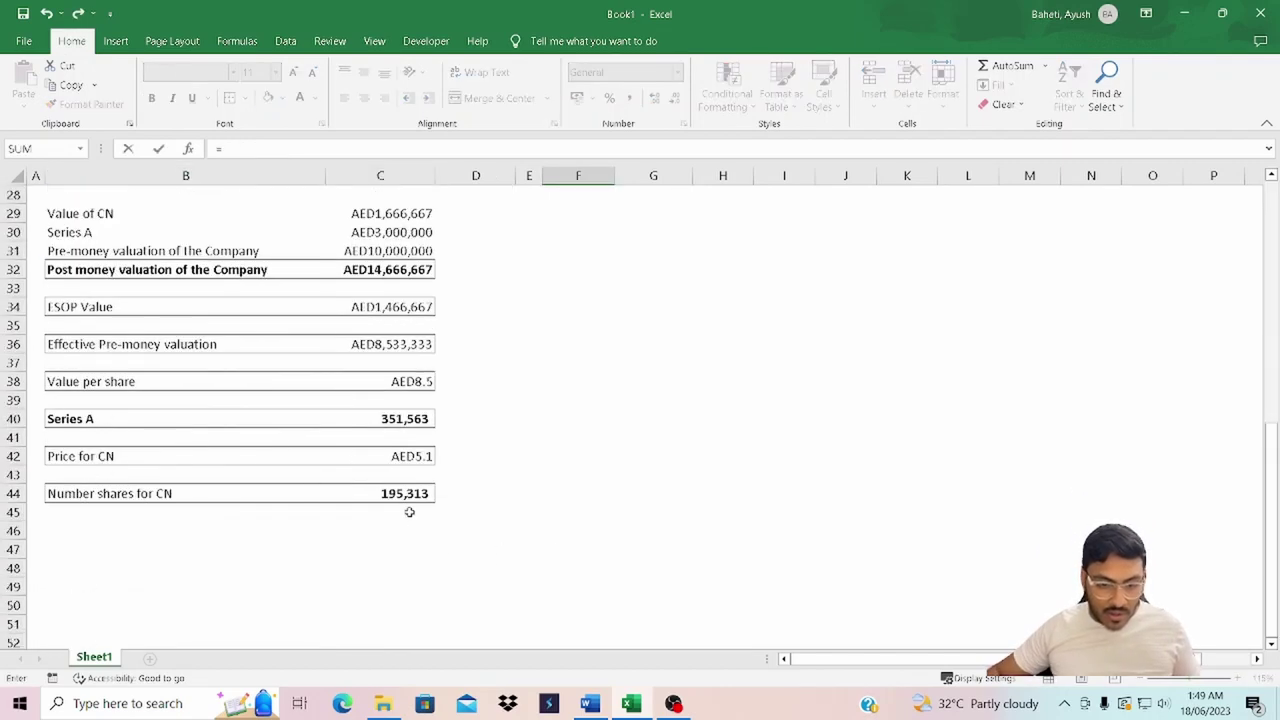
{"action": "left_click", "coordinate": [384, 492]}
{"action": "scroll", "coordinate": [678, 597], "scroll_direction": "up", "scroll_amount": 5}
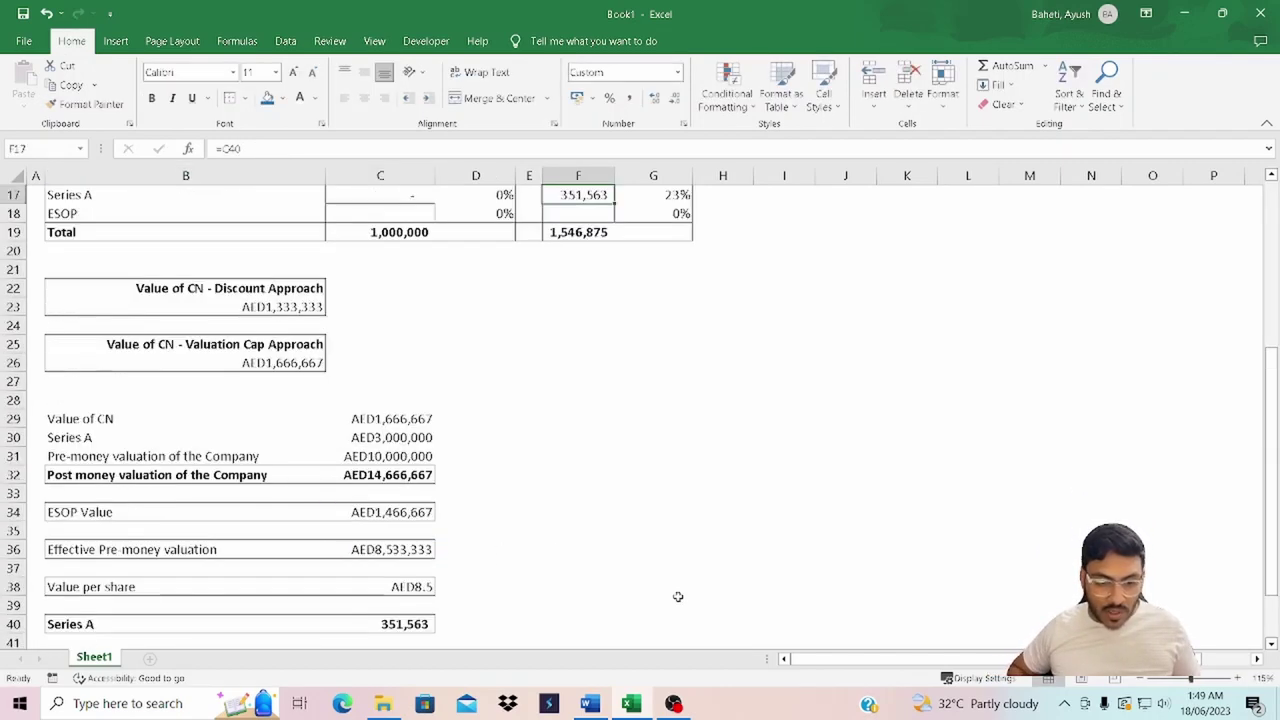
{"action": "key", "text": "Return"}
{"action": "key", "text": "Down"}
{"action": "key", "text": "Down"}
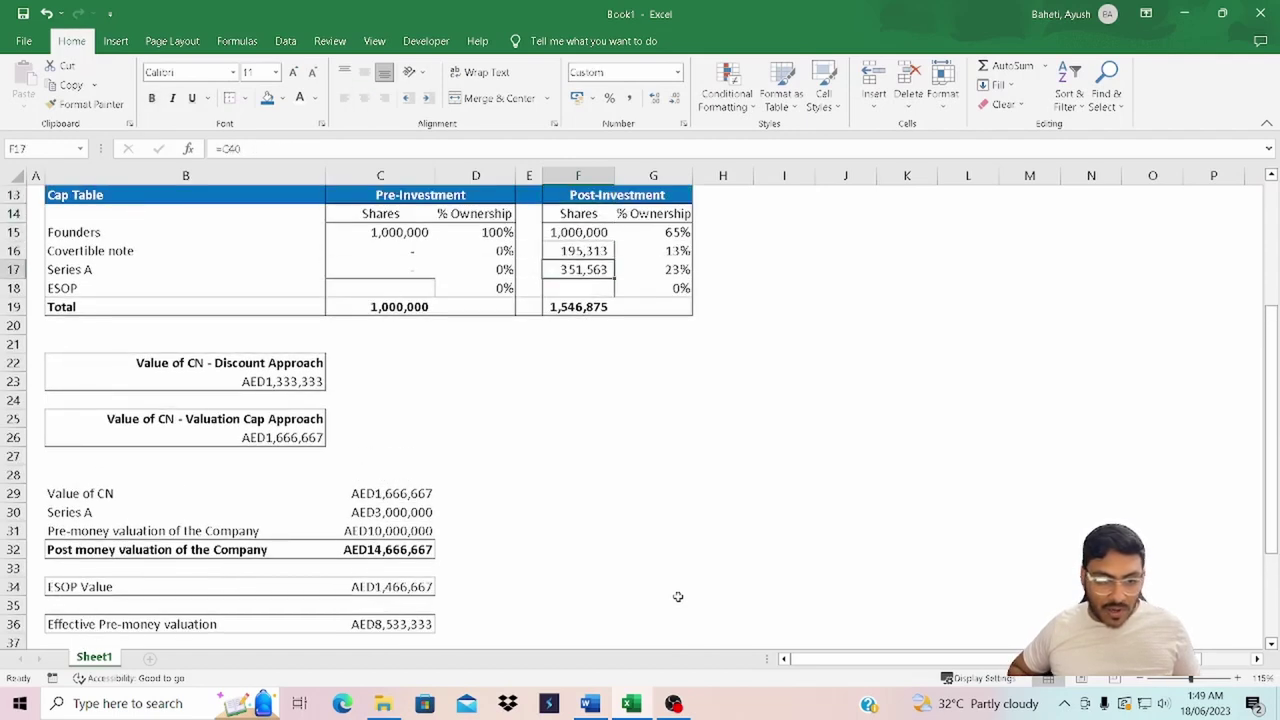
{"action": "key", "text": "Down"}
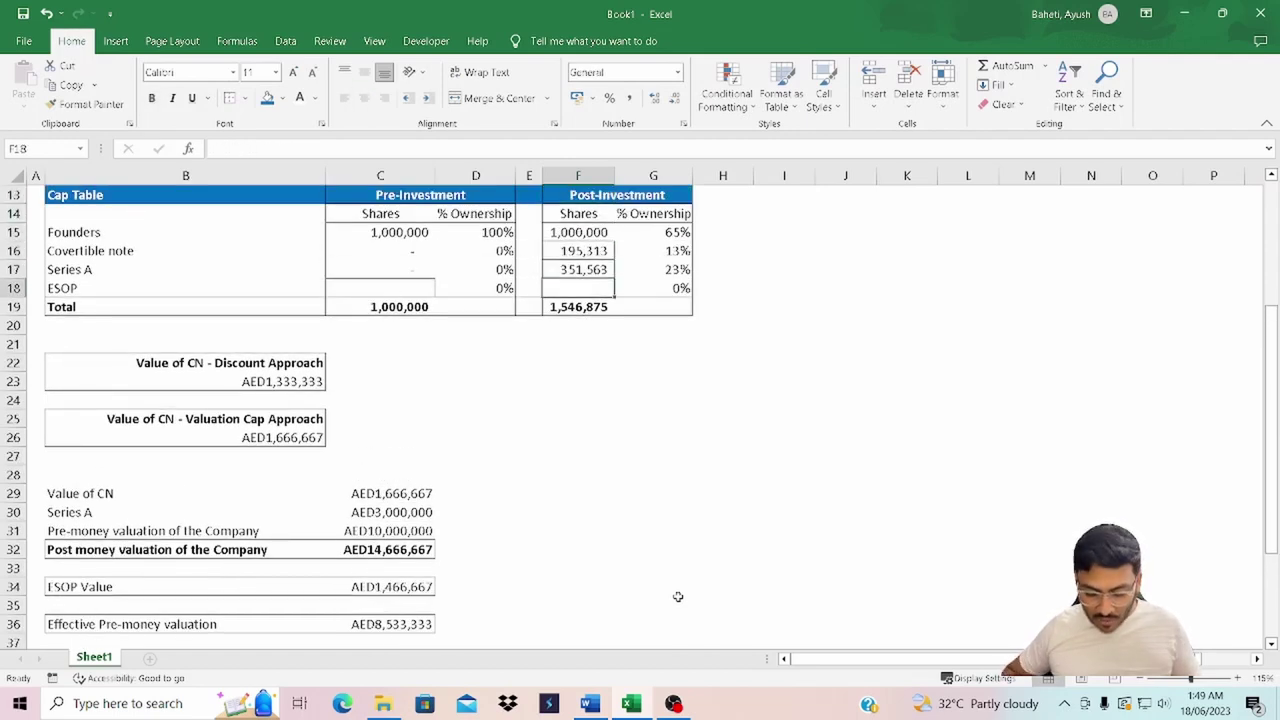
- Enter =C34/C38 in F18 for post-investment ESOP shares, giving 171,875
{"action": "type", "text": "="}
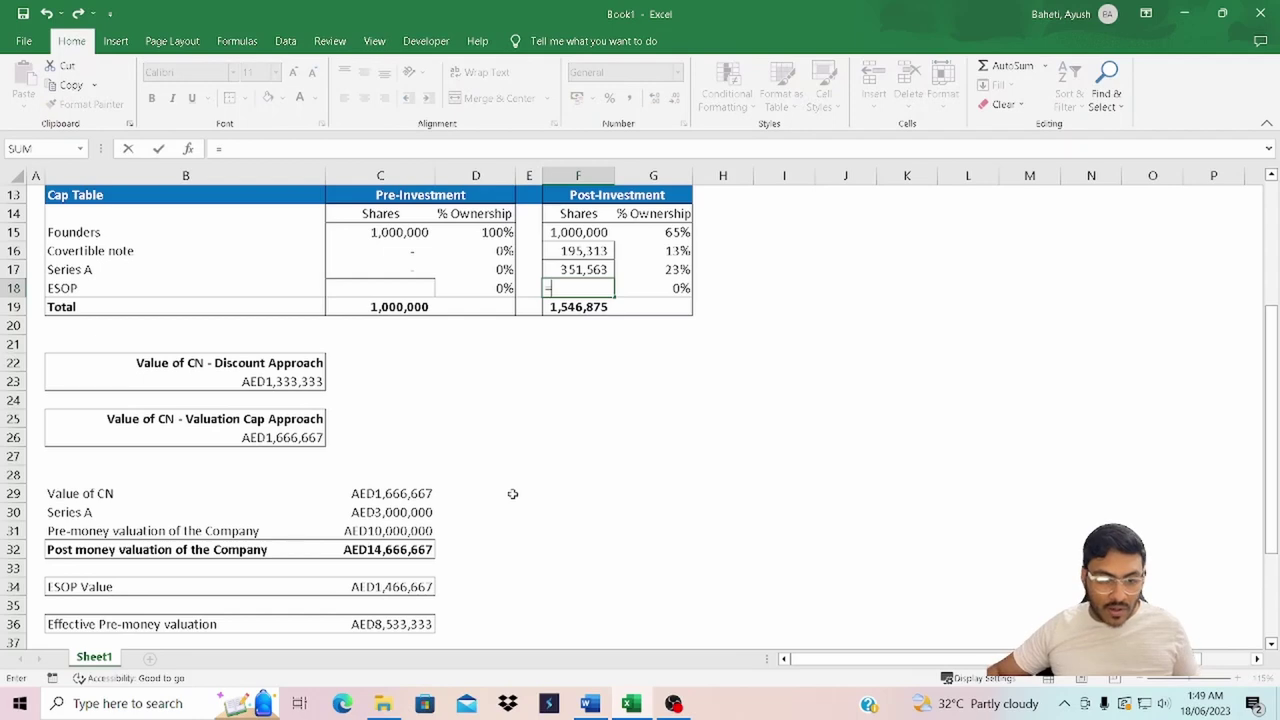
{"action": "scroll", "coordinate": [521, 428], "scroll_direction": "up", "scroll_amount": 2}
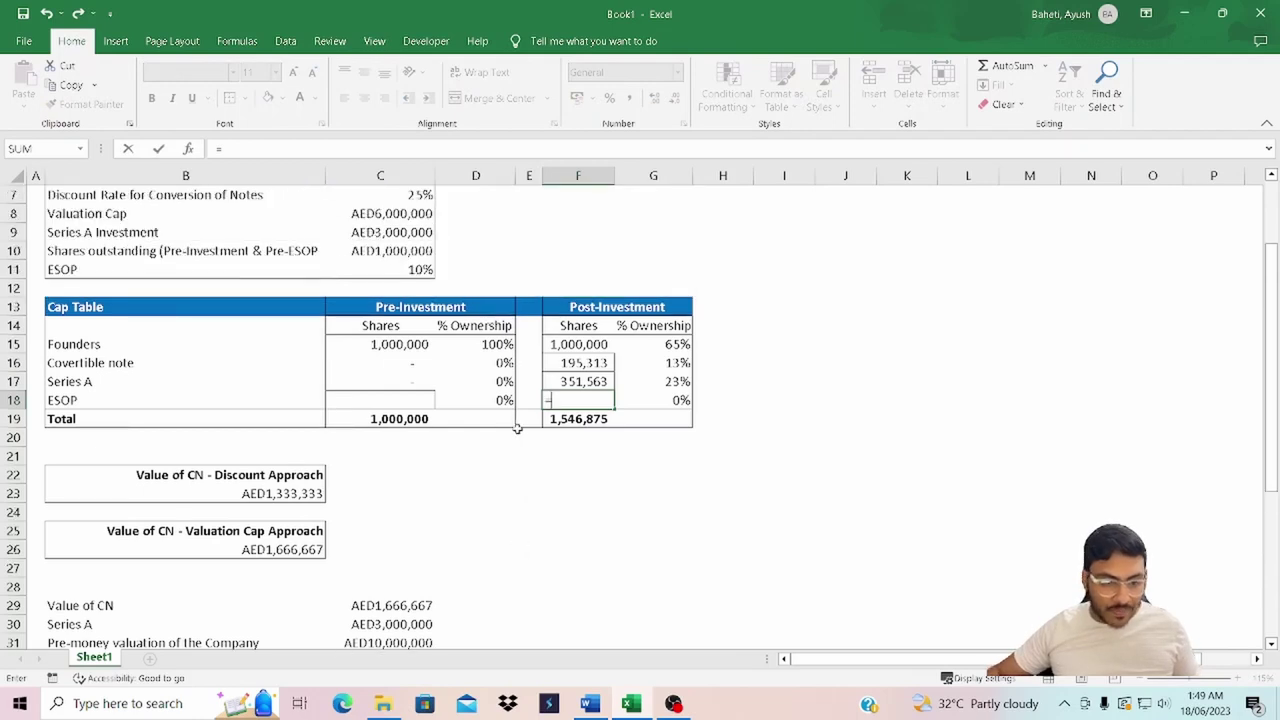
{"action": "scroll", "coordinate": [300, 450], "scroll_direction": "down", "scroll_amount": 3}
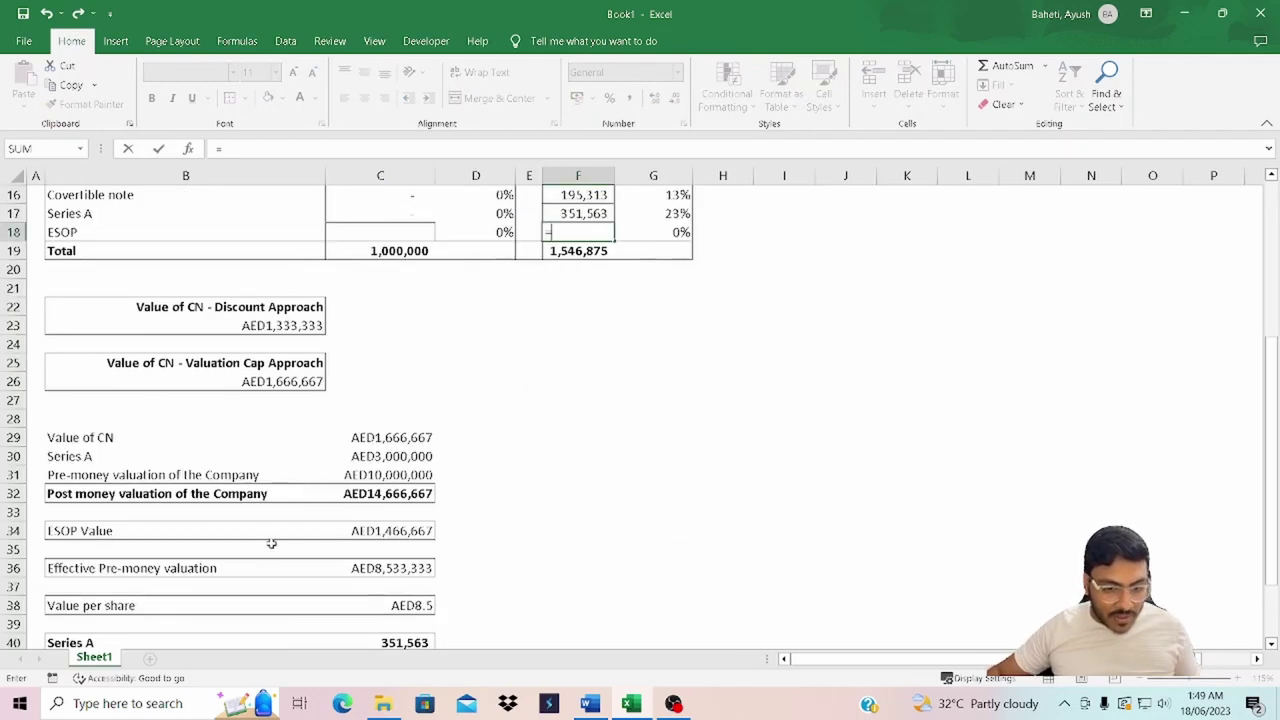
{"action": "scroll", "coordinate": [309, 477], "scroll_direction": "down", "scroll_amount": 2}
{"action": "left_click", "coordinate": [383, 419]}
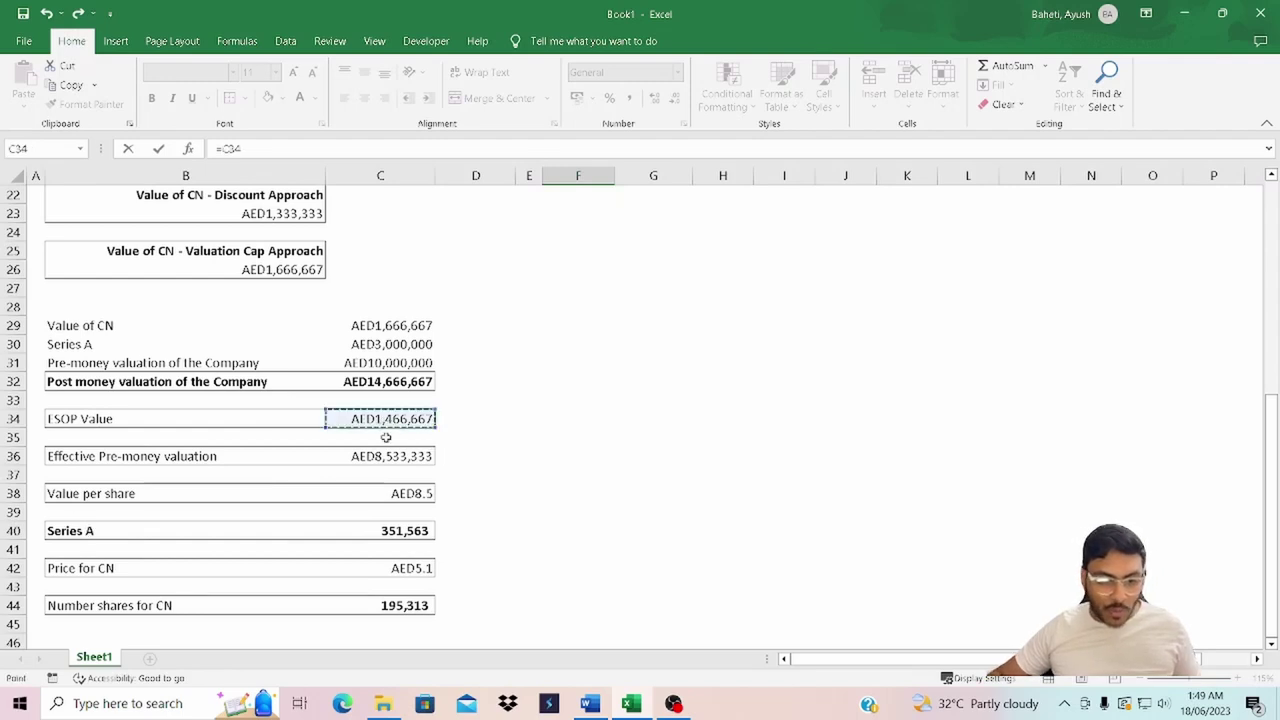
{"action": "left_click", "coordinate": [281, 147]}
{"action": "type", "text": "/"}
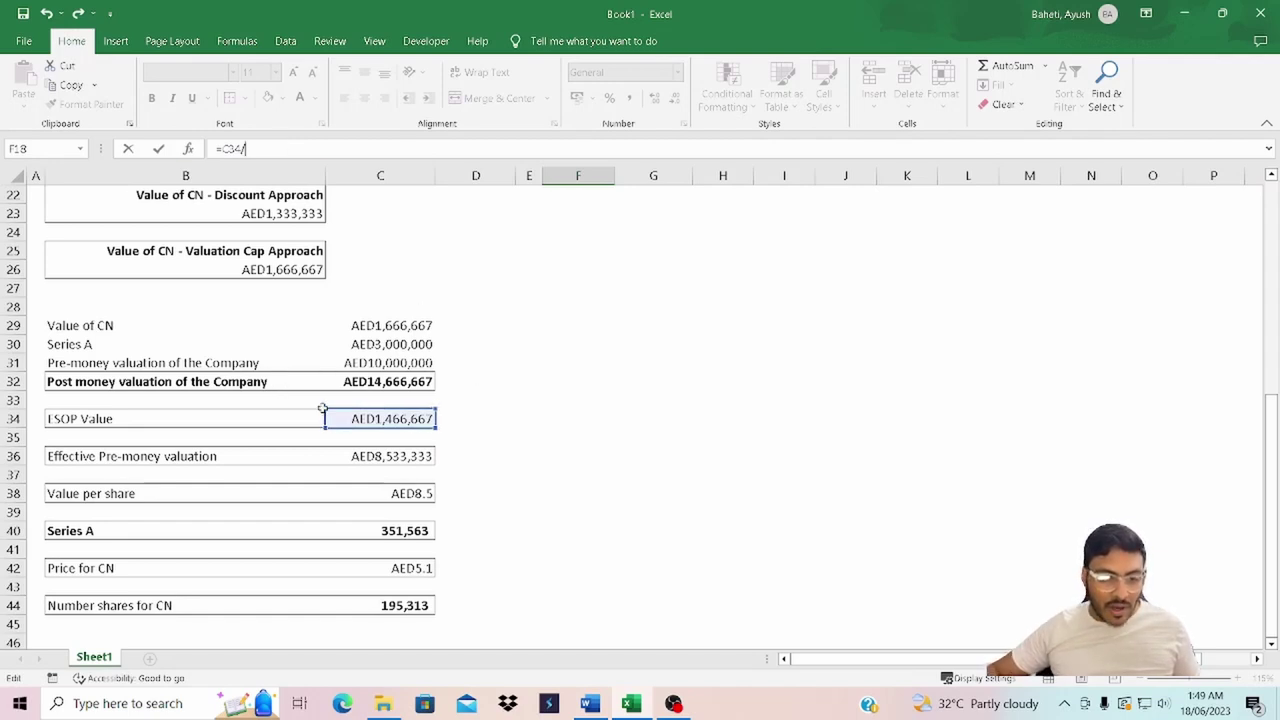
{"action": "scroll", "coordinate": [322, 407], "scroll_direction": "down", "scroll_amount": 1}
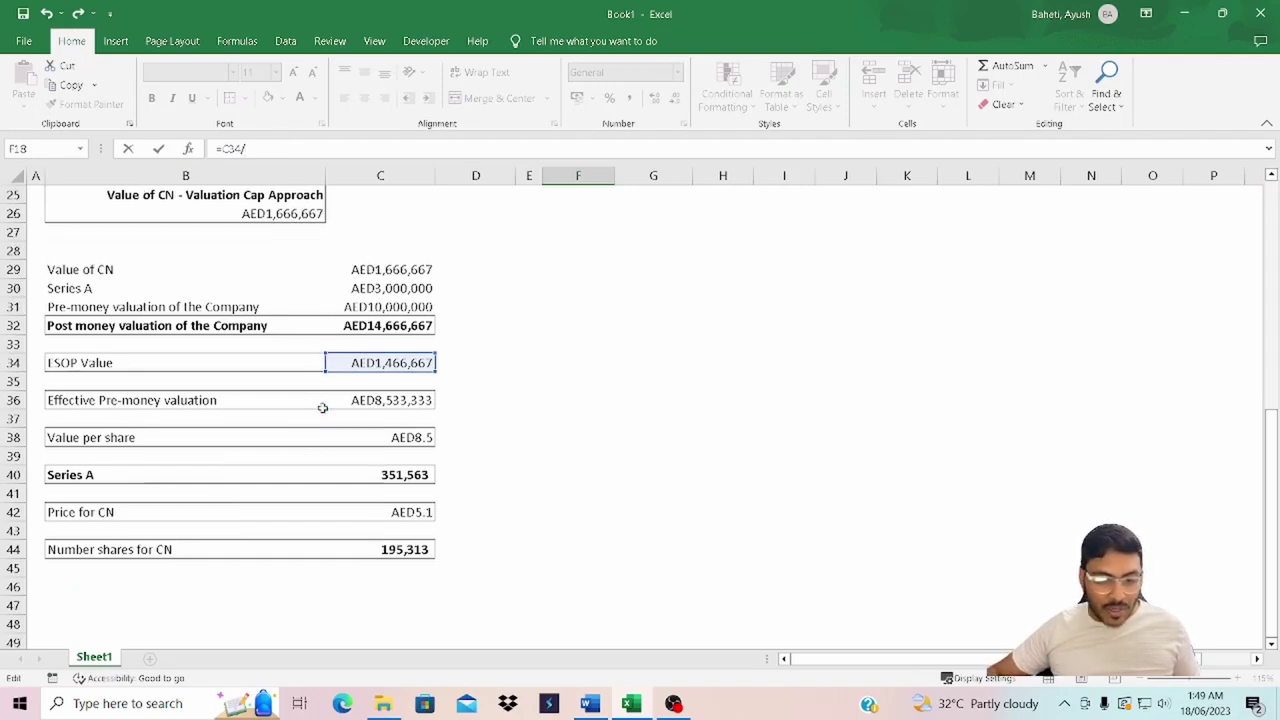
{"action": "left_click", "coordinate": [408, 440]}
{"action": "key", "text": "ctrl+Return"}
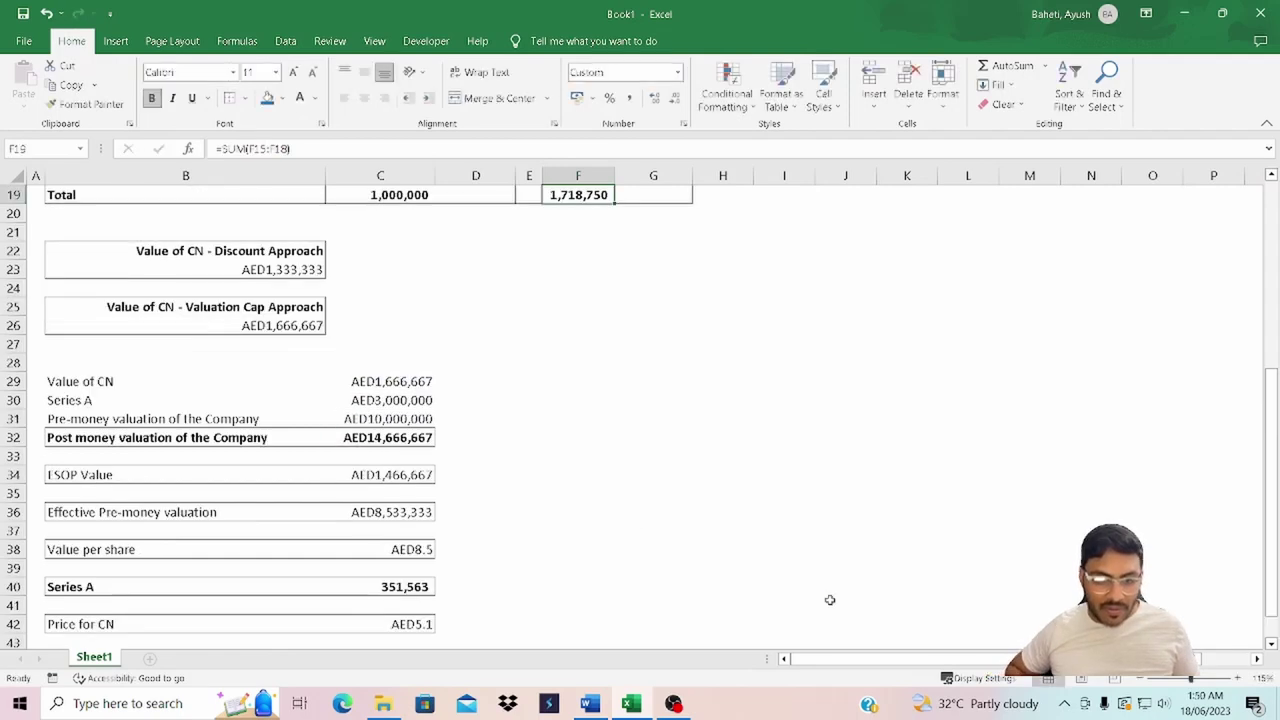
- Paste the Series A shares cell's formatting onto the ESOP shares cell
{"action": "key", "text": "ctrl+c"}
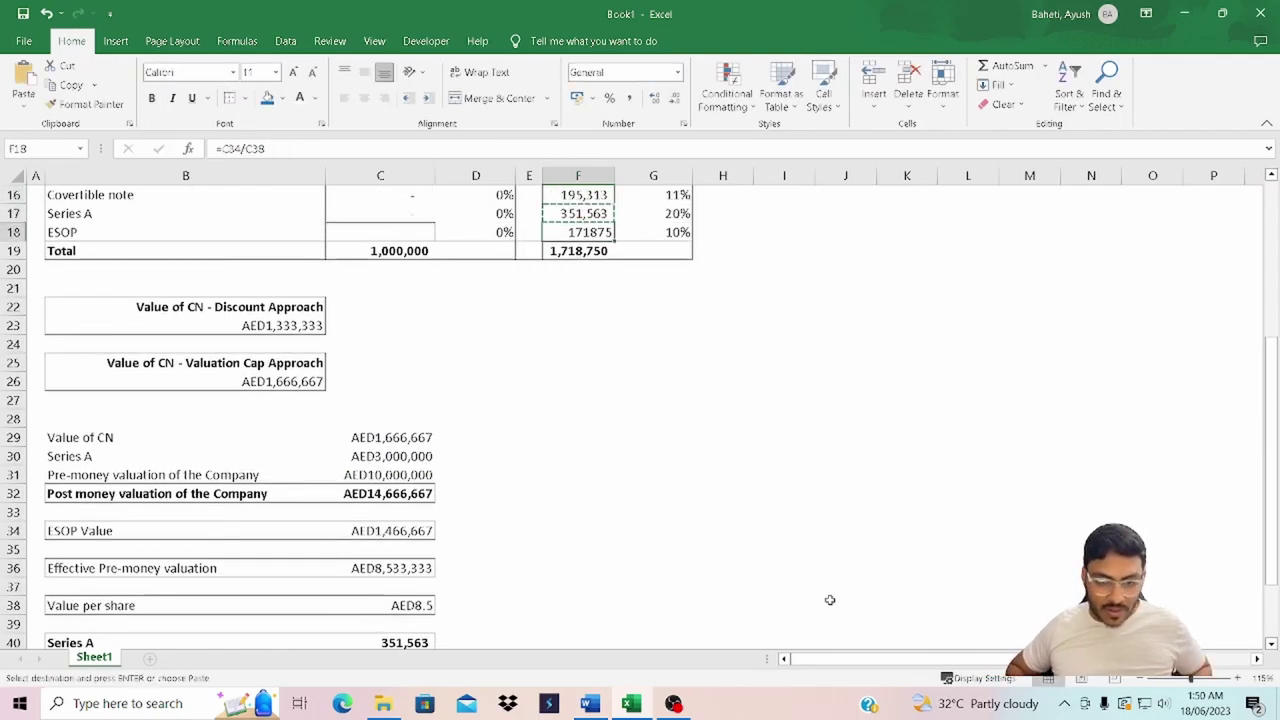
{"action": "key", "text": "ctrl+alt+v"}
{"action": "key", "text": "t"}
{"action": "key", "text": "Return"}
{"action": "key", "text": "Escape"}
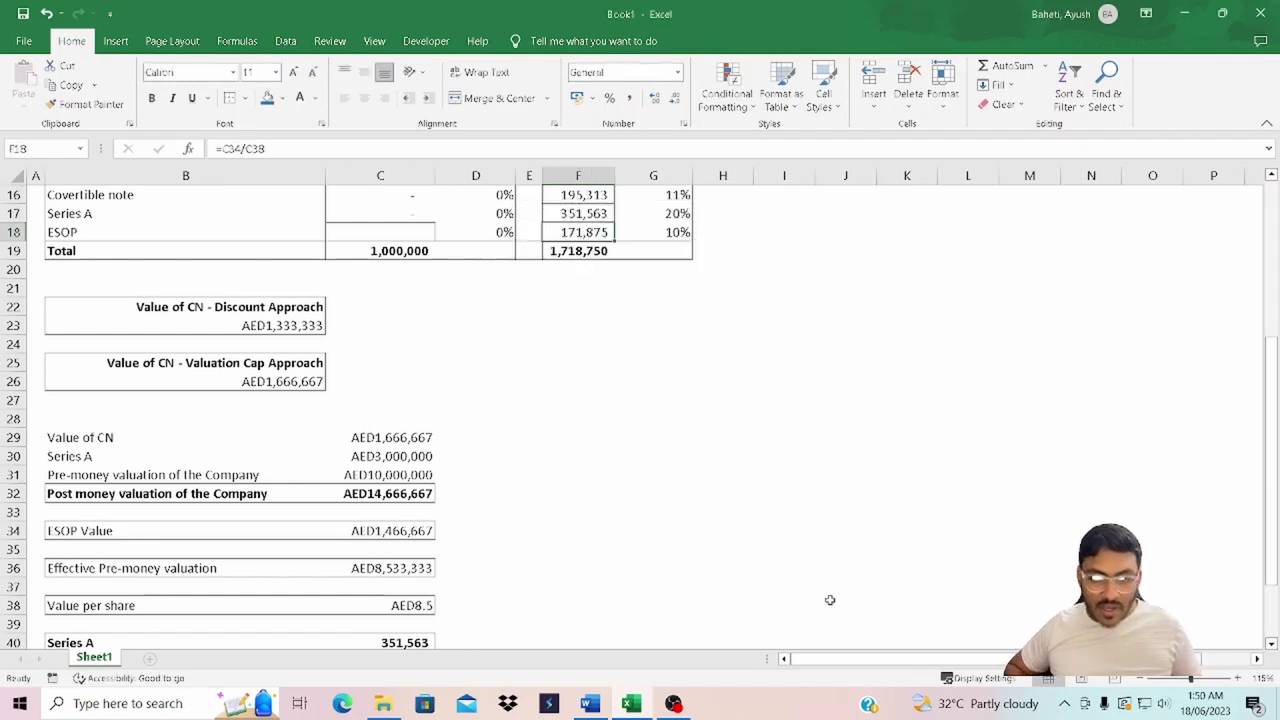
{"action": "scroll", "coordinate": [760, 454], "scroll_direction": "up", "scroll_amount": 2}
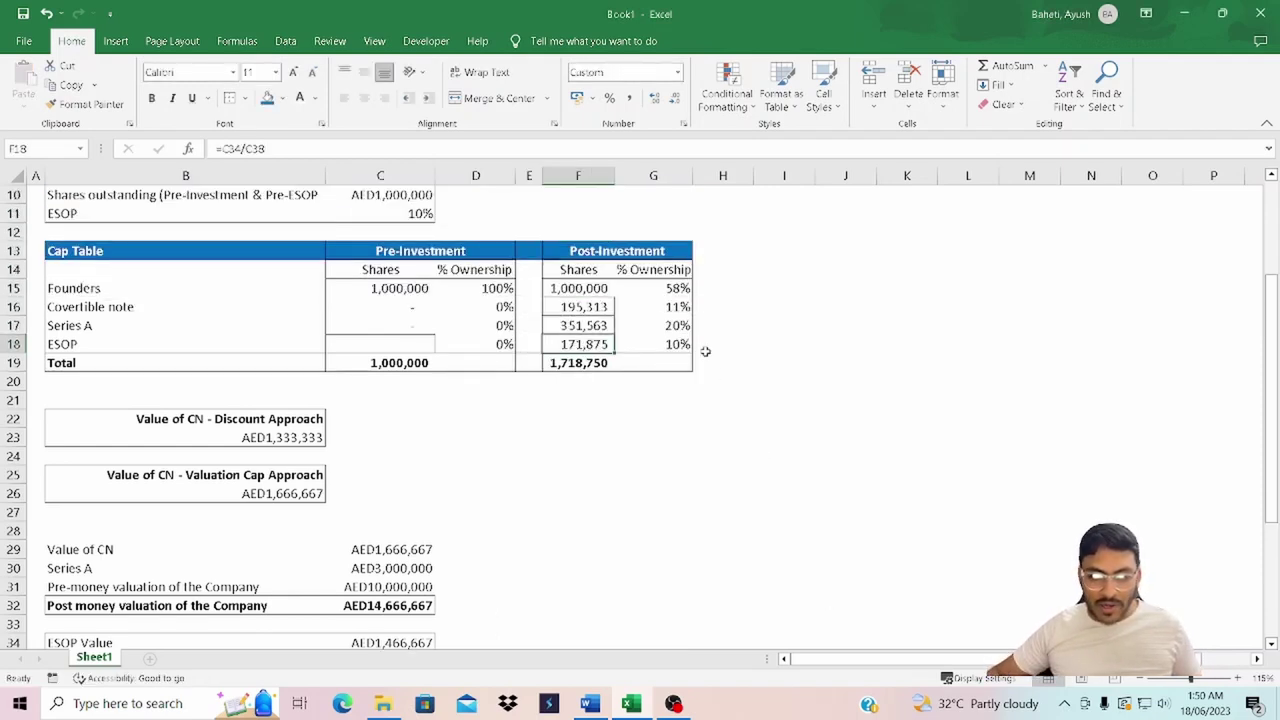